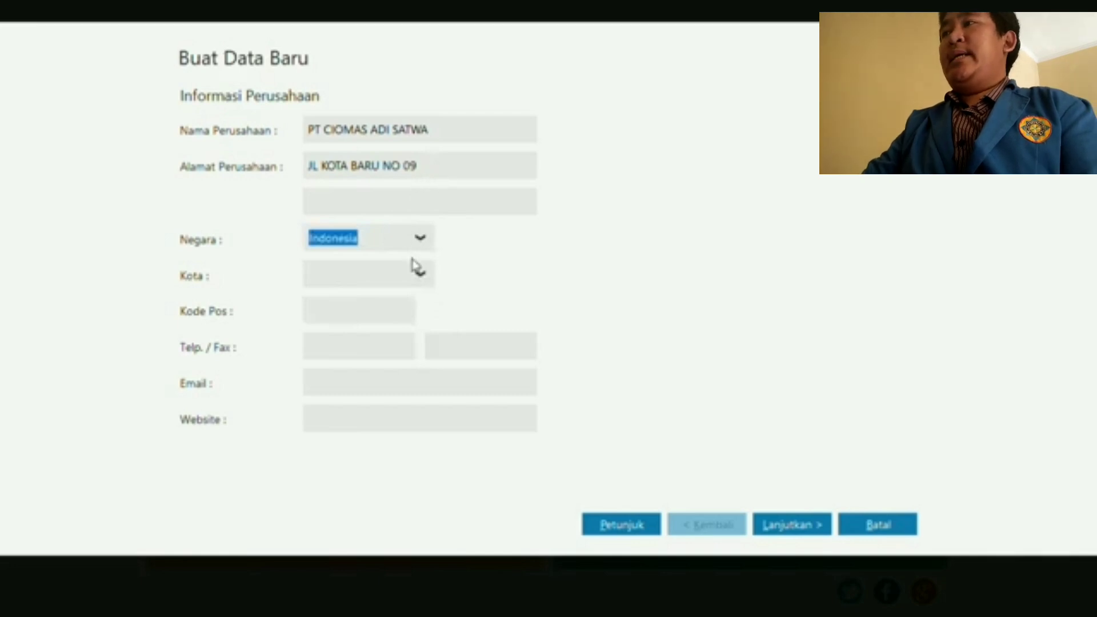
Set the company's city to Jakarta and enter its postal code
{"action": "left_click", "coordinate": [420, 273]}
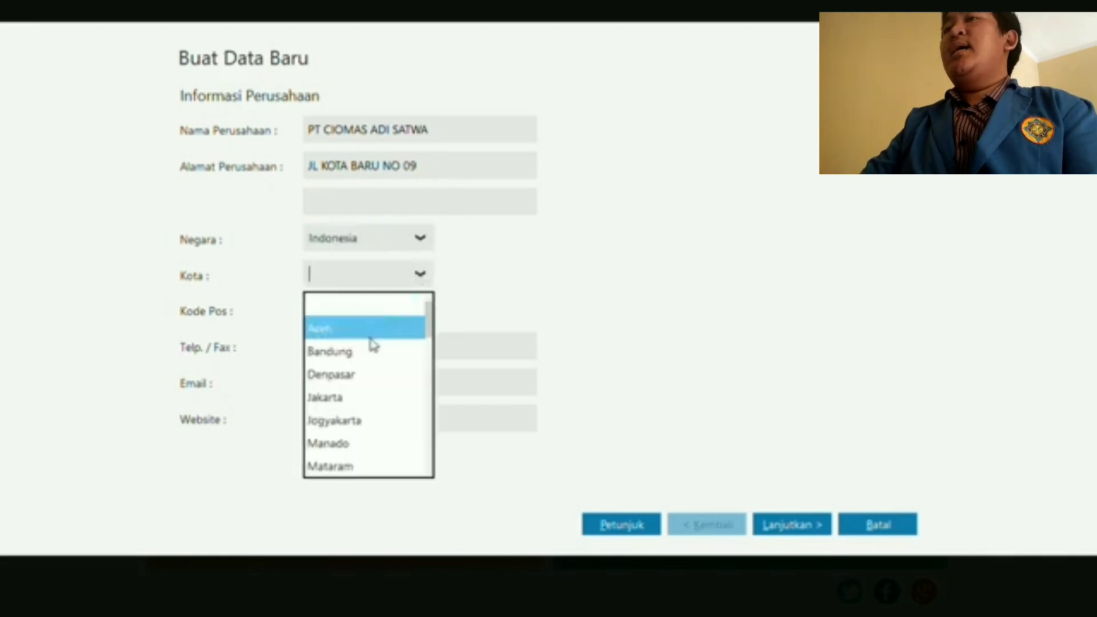
{"action": "left_click", "coordinate": [349, 397]}
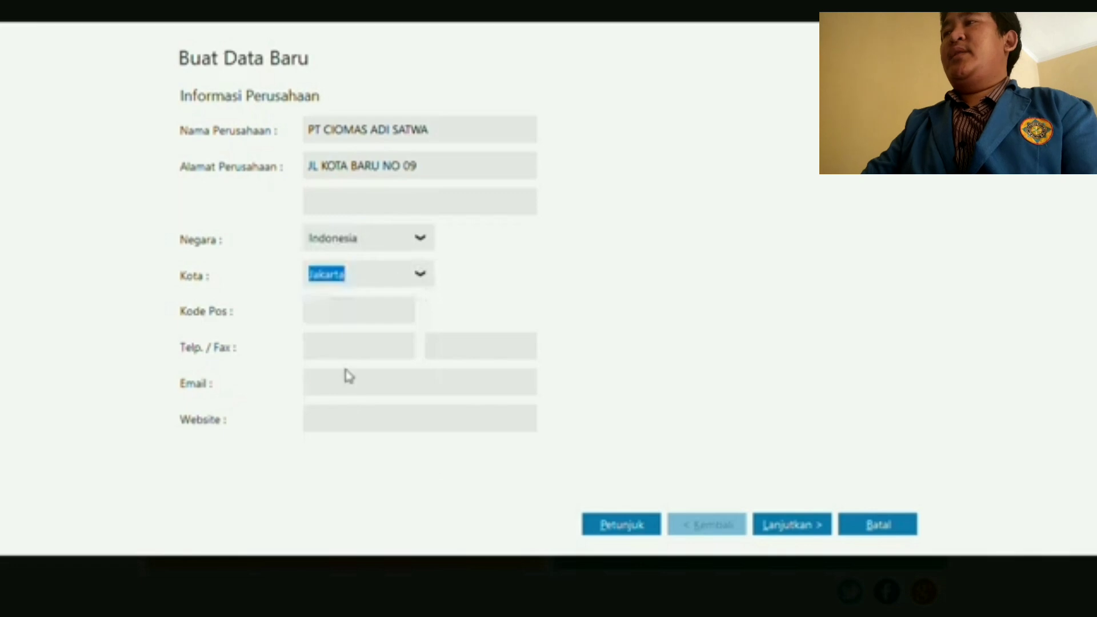
{"action": "left_click", "coordinate": [356, 313]}
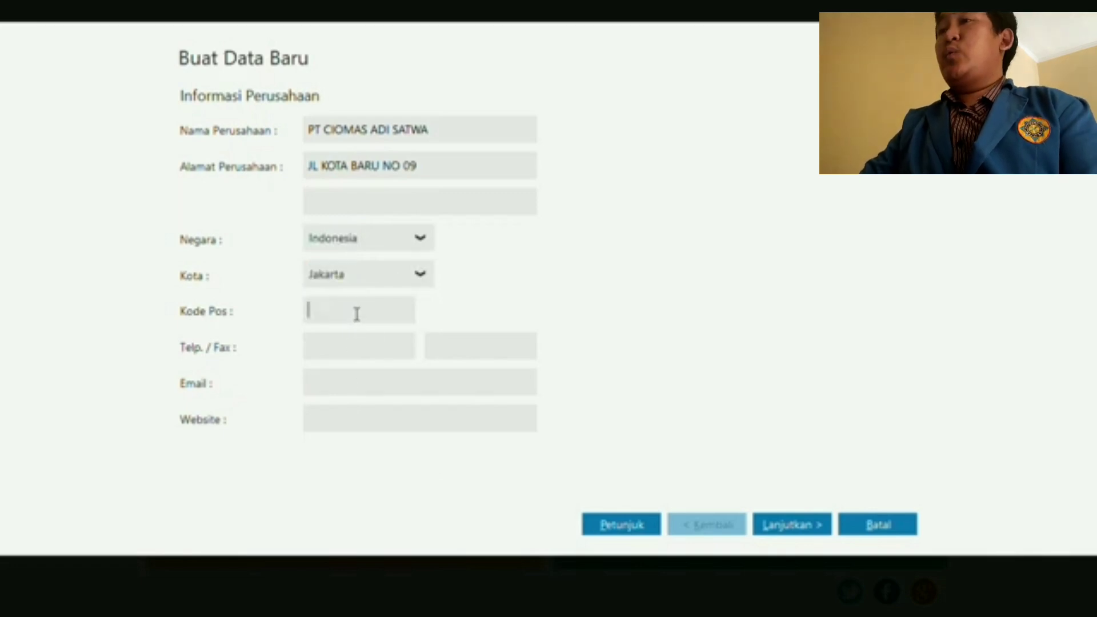
{"action": "type", "text": "65"}
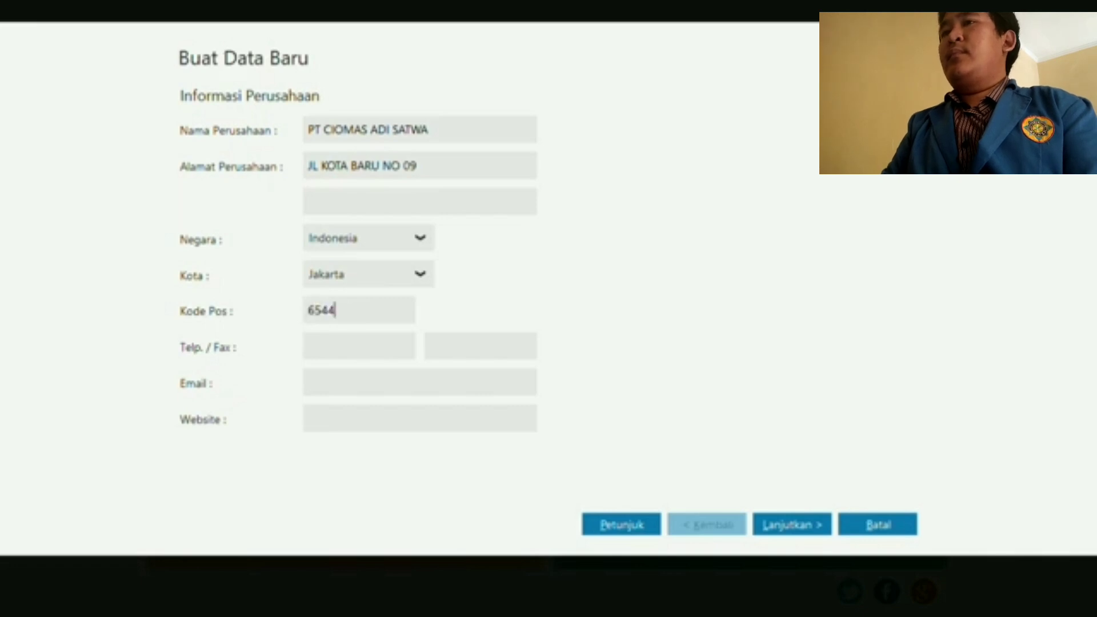
{"action": "type", "text": "4321"}
Enter the company's phone number, fax number and e-mail, and continue to the accounting period
{"action": "left_click", "coordinate": [328, 348]}
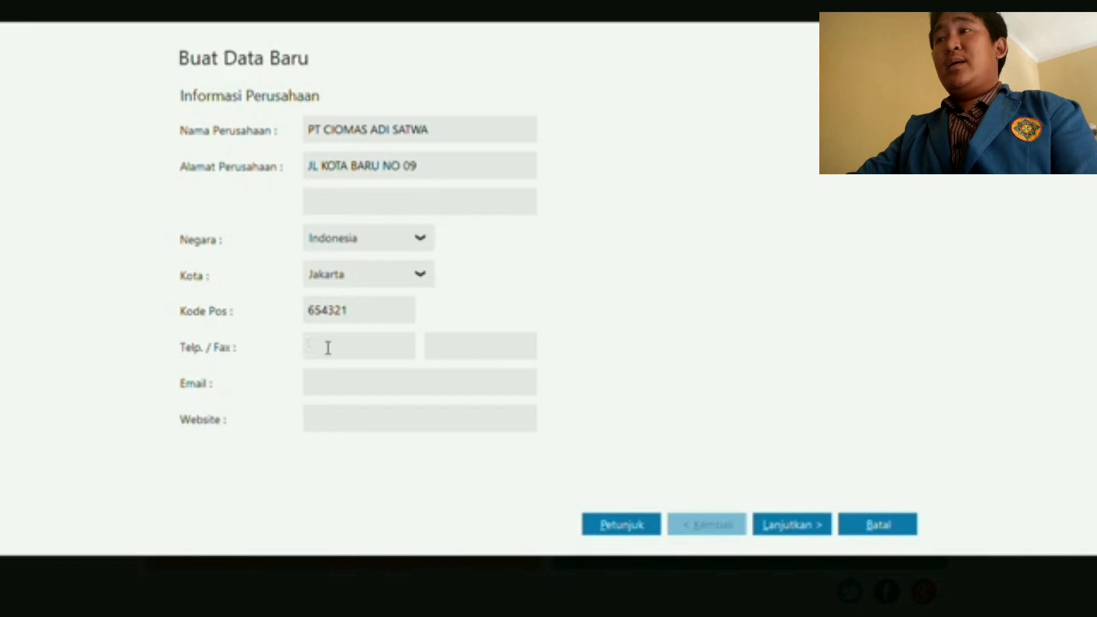
{"action": "type", "text": "21"}
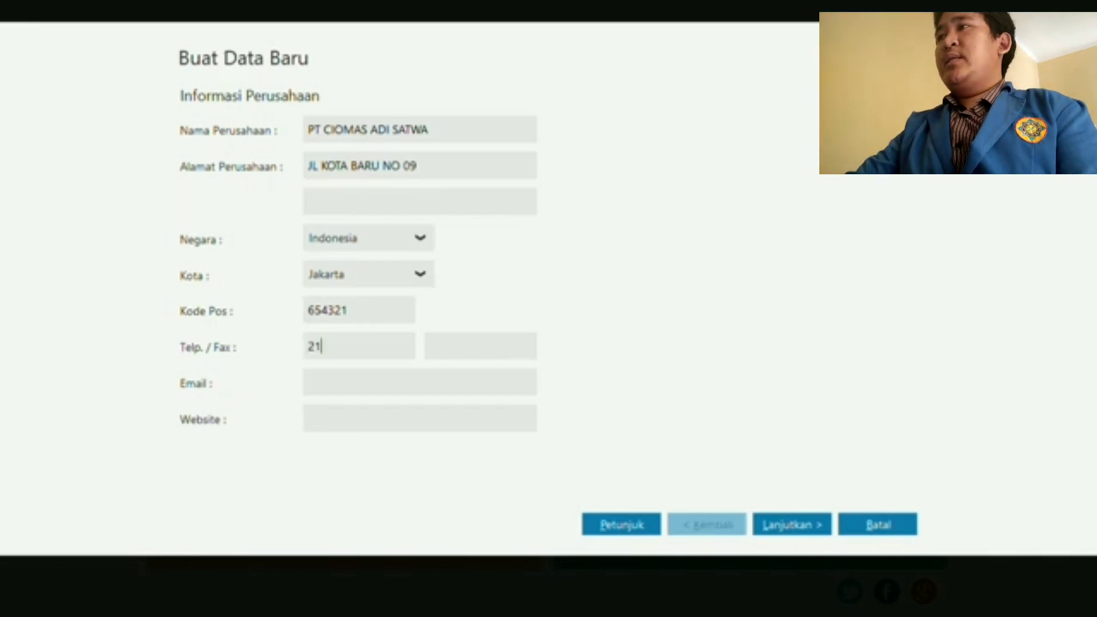
{"action": "type", "text": "87654"}
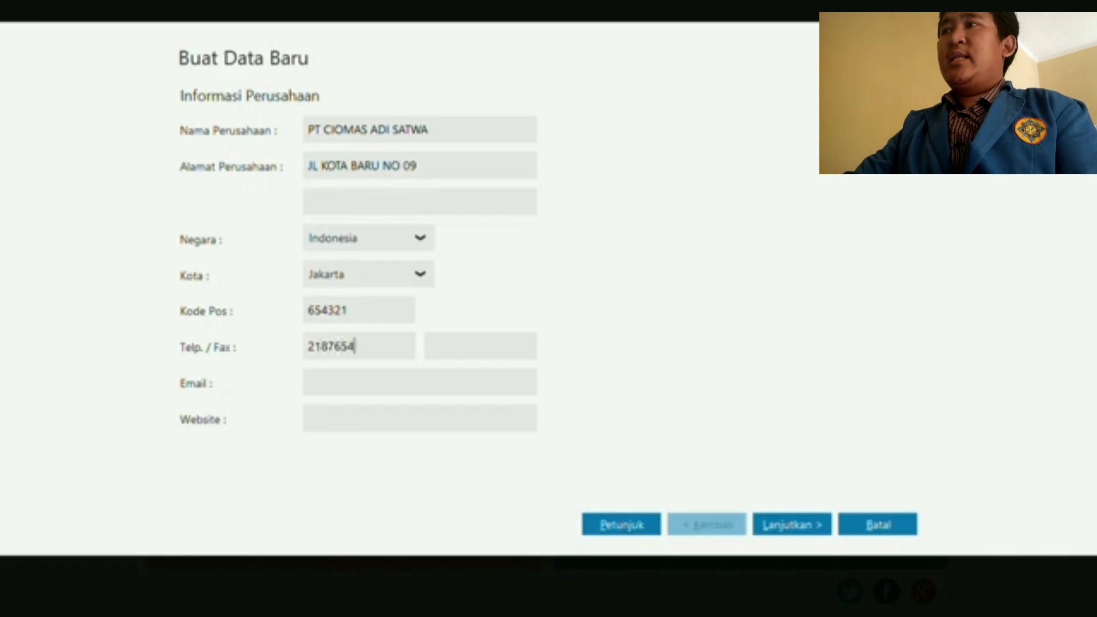
{"action": "left_click", "coordinate": [453, 347]}
{"action": "type", "text": "3224"}
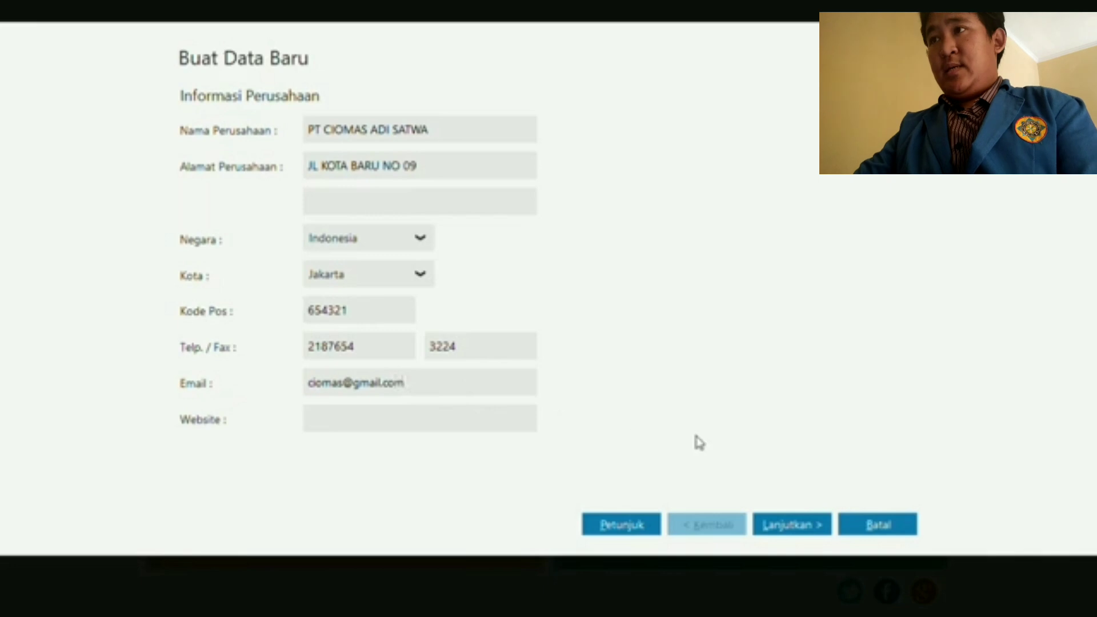
{"action": "left_click", "coordinate": [789, 525]}
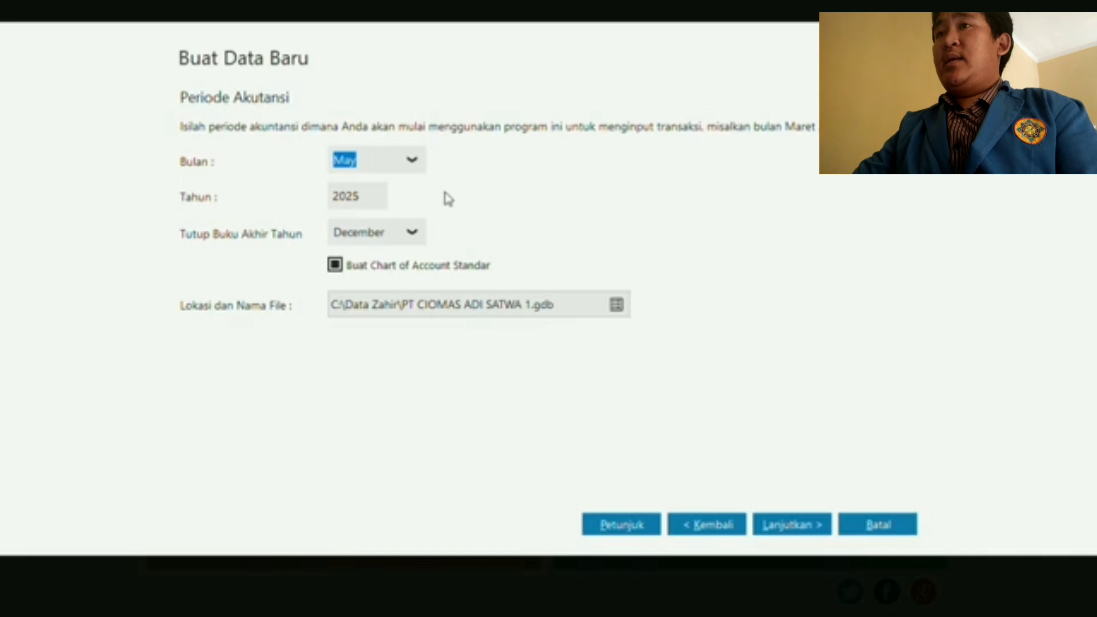
Set the starting accounting period to January 2022 and continue to the department and account code settings
{"action": "left_click", "coordinate": [411, 161]}
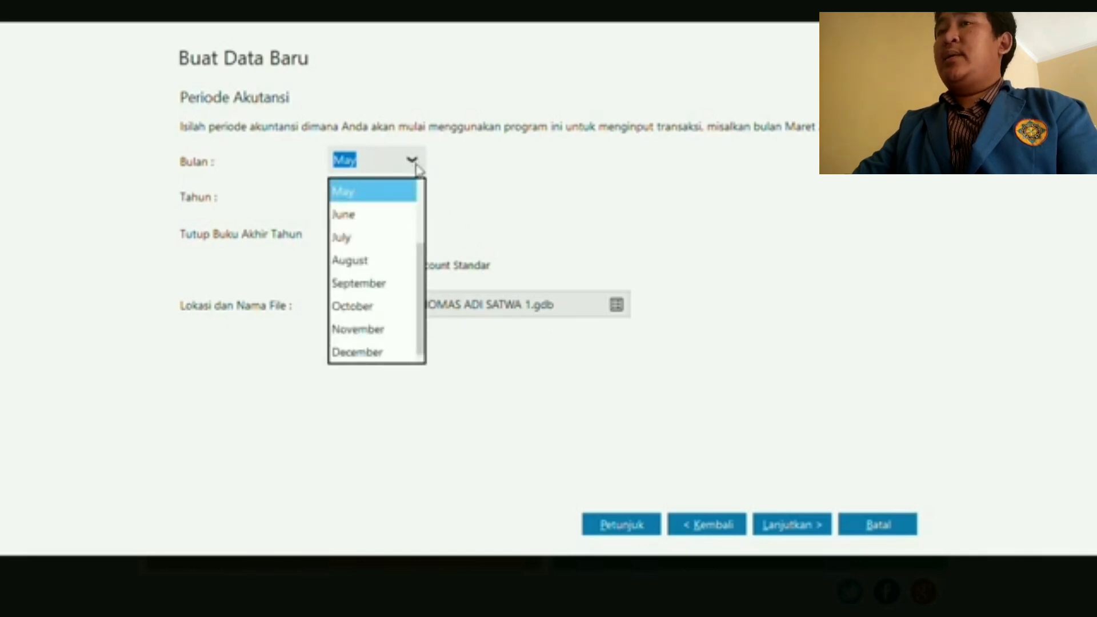
{"action": "left_click_drag", "start_coordinate": [420, 251], "coordinate": [424, 171]}
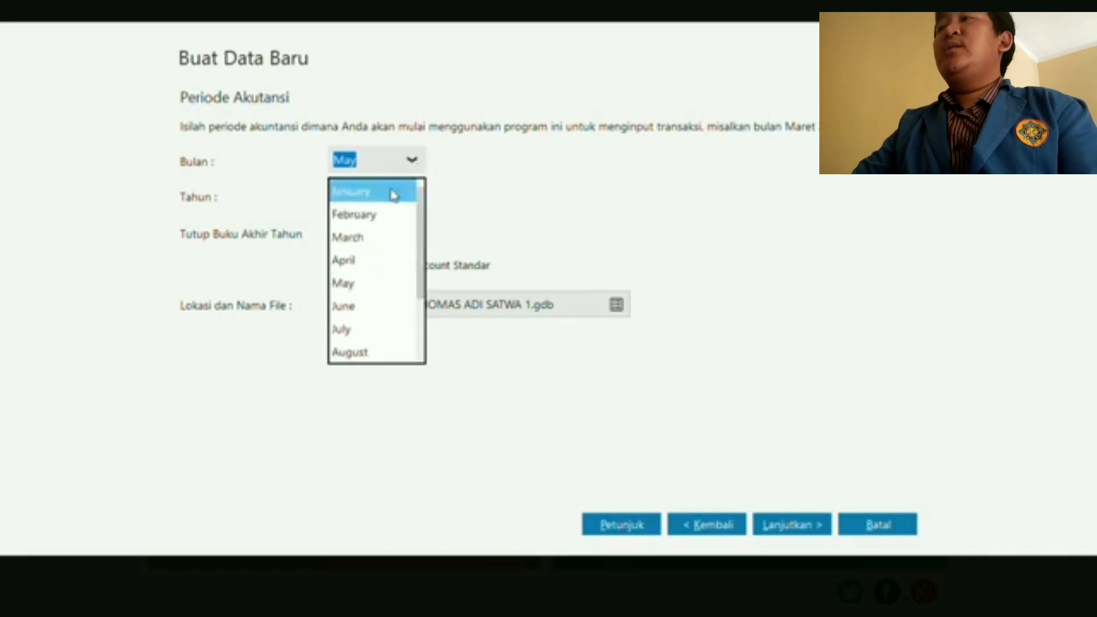
{"action": "left_click", "coordinate": [394, 195]}
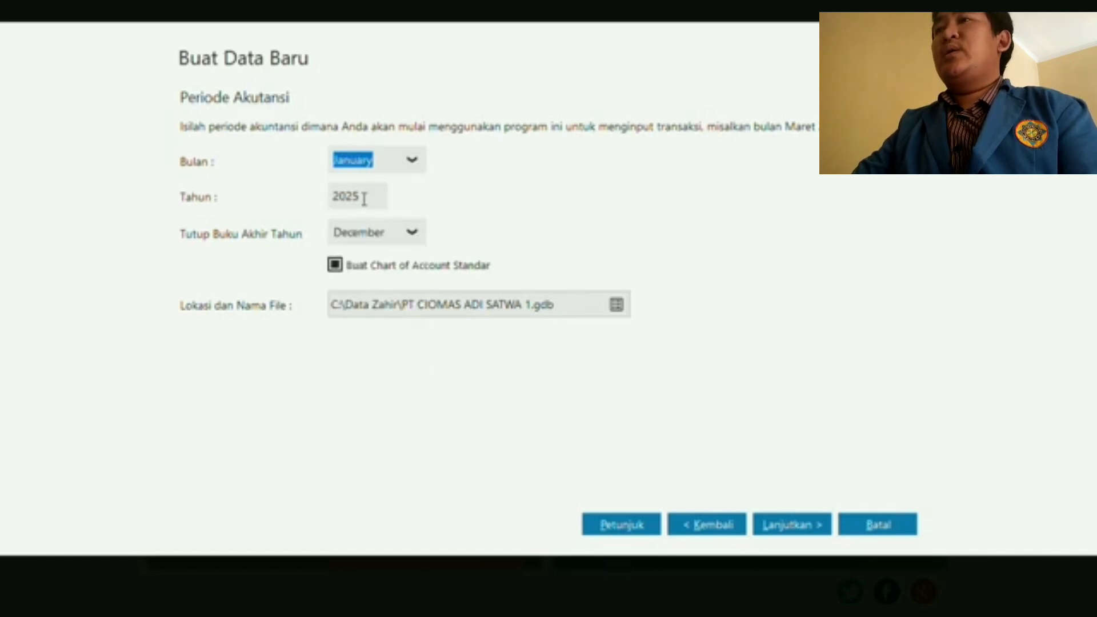
{"action": "left_click", "coordinate": [364, 200]}
{"action": "key", "text": "shift+Left"}
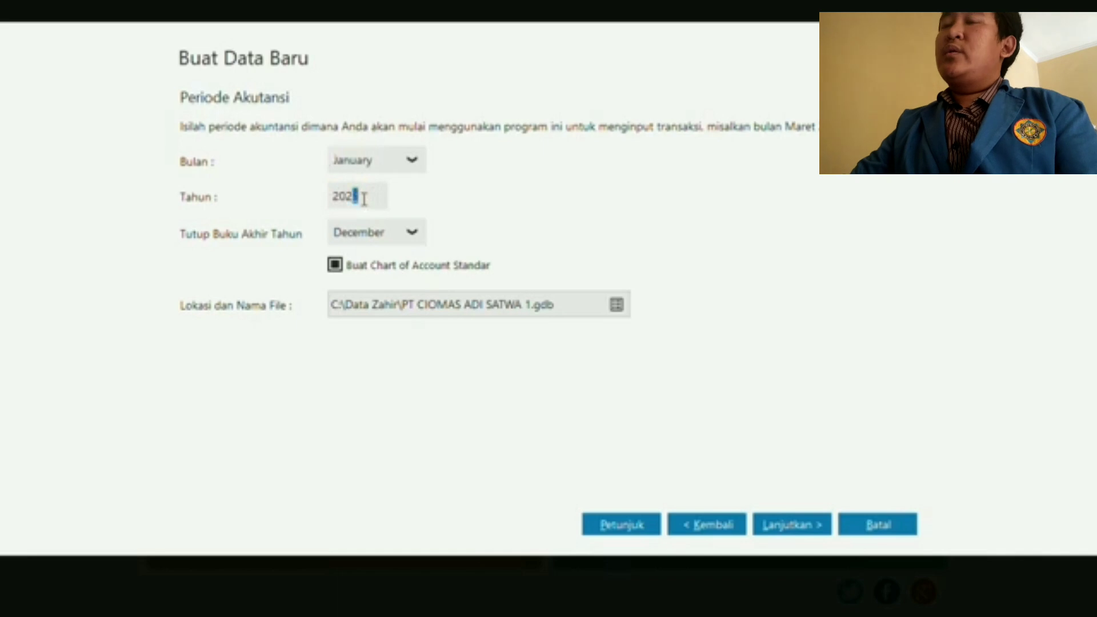
{"action": "type", "text": "2"}
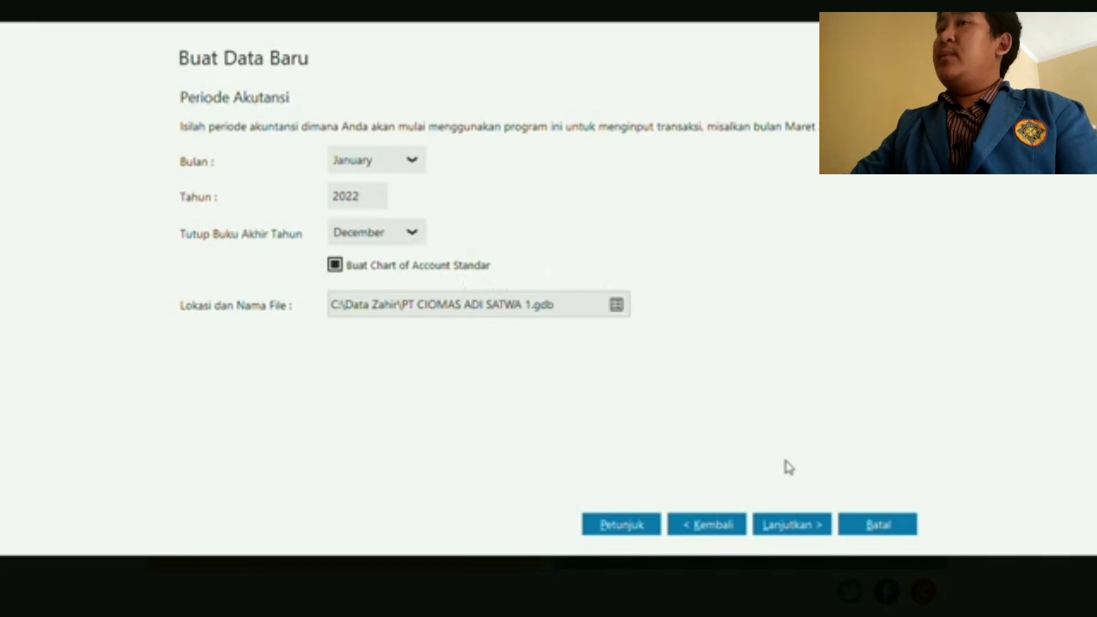
{"action": "left_click", "coordinate": [801, 525]}
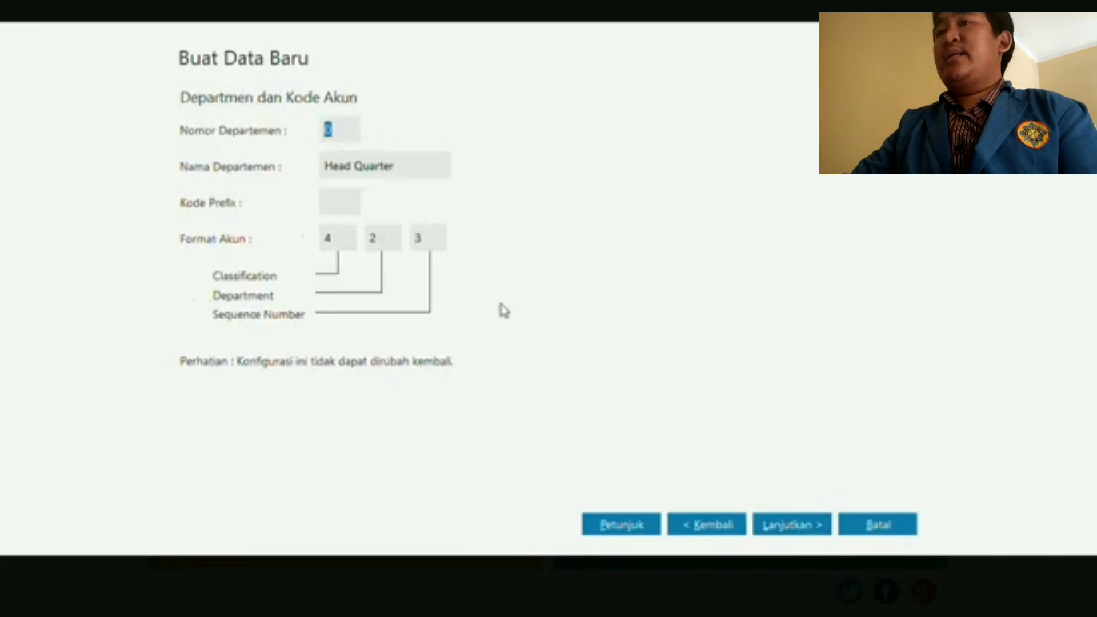
Accept the default Head Quarter department and account format, and process the new company data file
{"action": "left_click", "coordinate": [784, 523]}
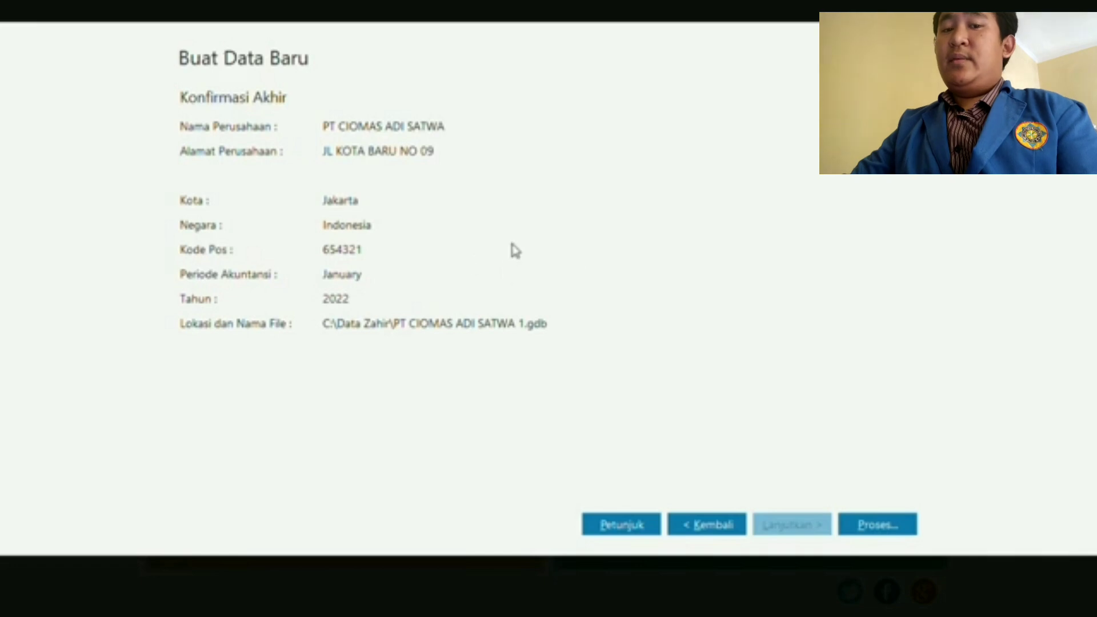
{"action": "left_click", "coordinate": [868, 524]}
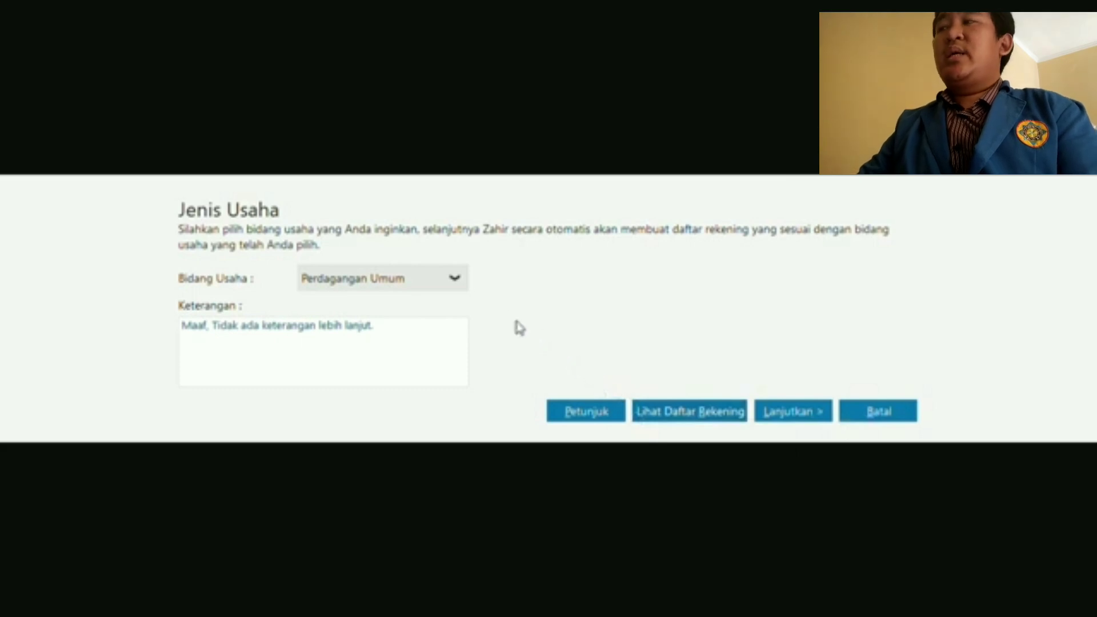
Confirm Perdagangan Umum as the line of business and keep IDR (Rupiah) as the functional currency
{"action": "left_click", "coordinate": [455, 284]}
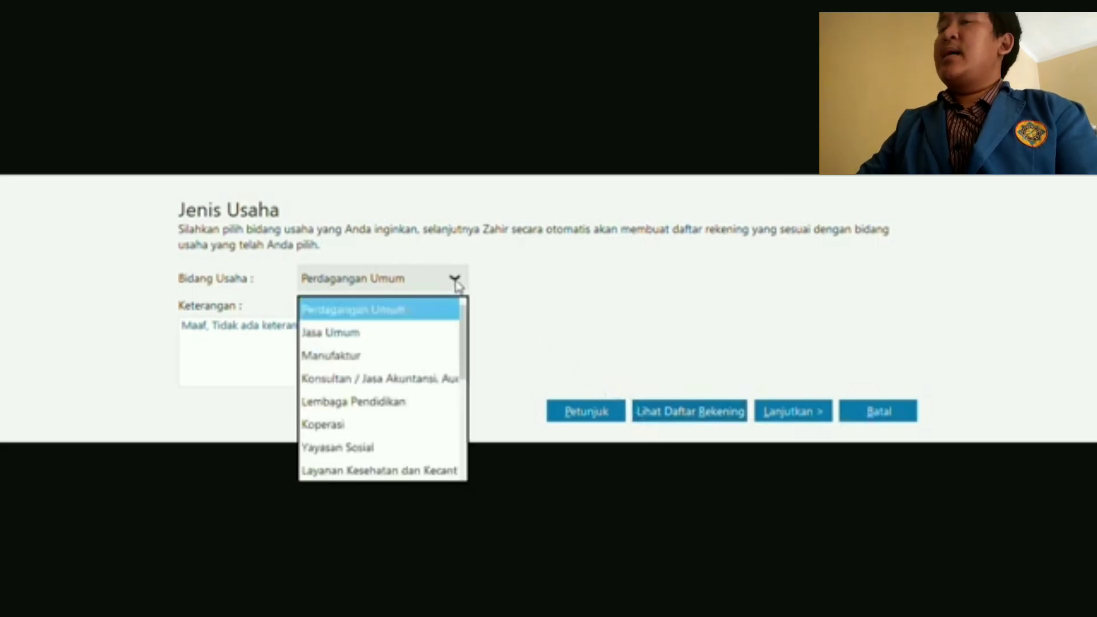
{"action": "mouse_move", "coordinate": [465, 327]}
{"action": "left_mouse_down"}
{"action": "mouse_move", "coordinate": [465, 418]}
{"action": "mouse_move", "coordinate": [450, 335]}
{"action": "left_mouse_up"}
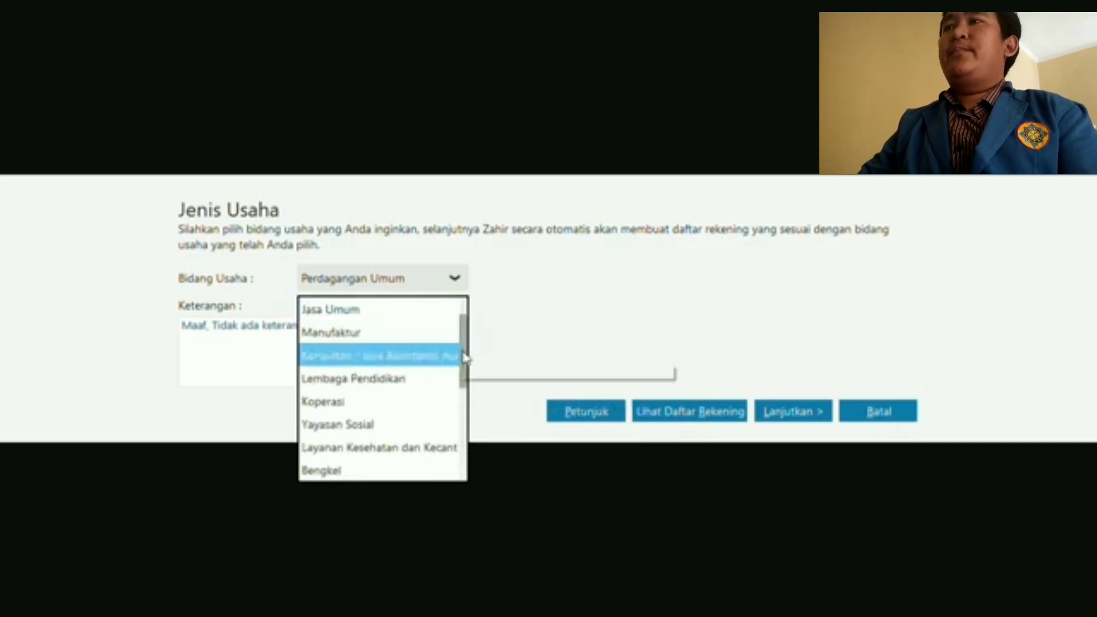
{"action": "scroll", "coordinate": [457, 356], "scroll_direction": "up", "scroll_amount": 1}
{"action": "left_click", "coordinate": [429, 314]}
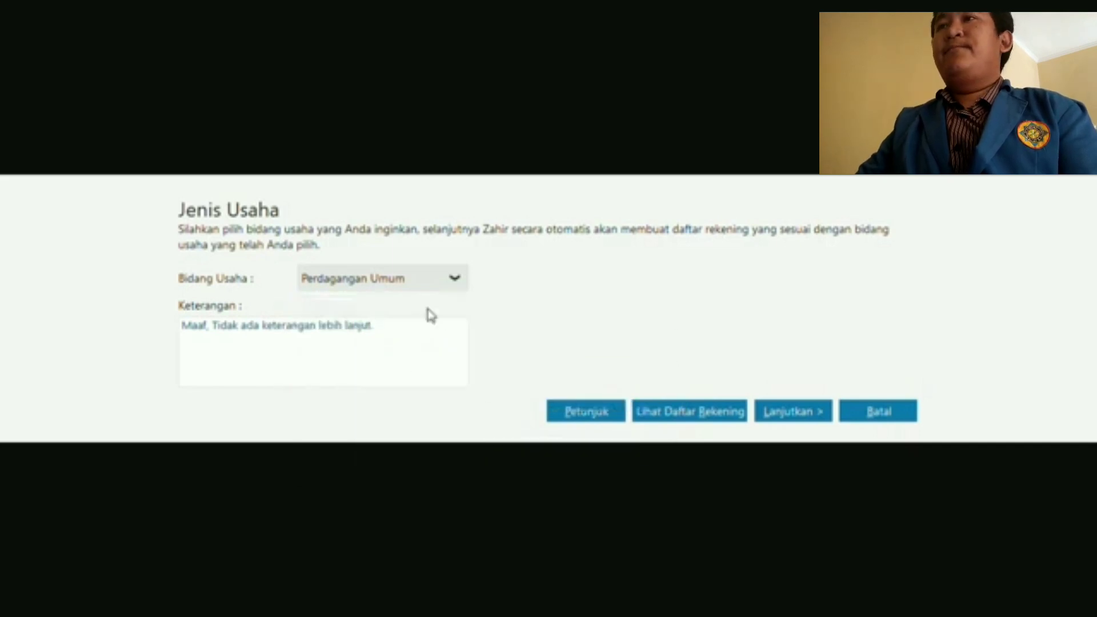
{"action": "left_click", "coordinate": [799, 413]}
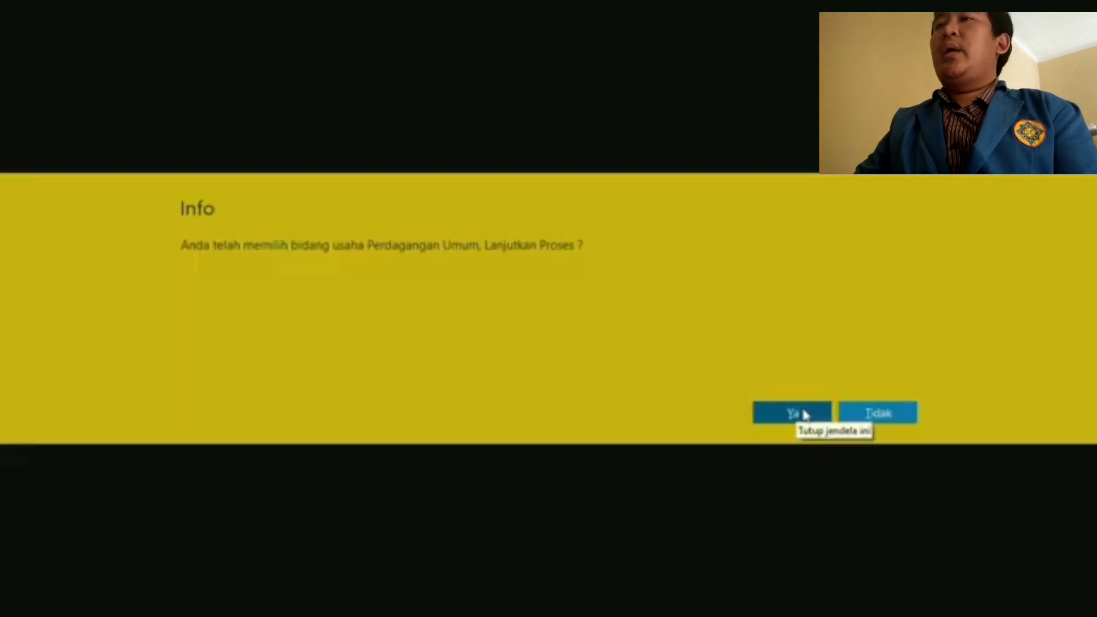
{"action": "left_click", "coordinate": [802, 415]}
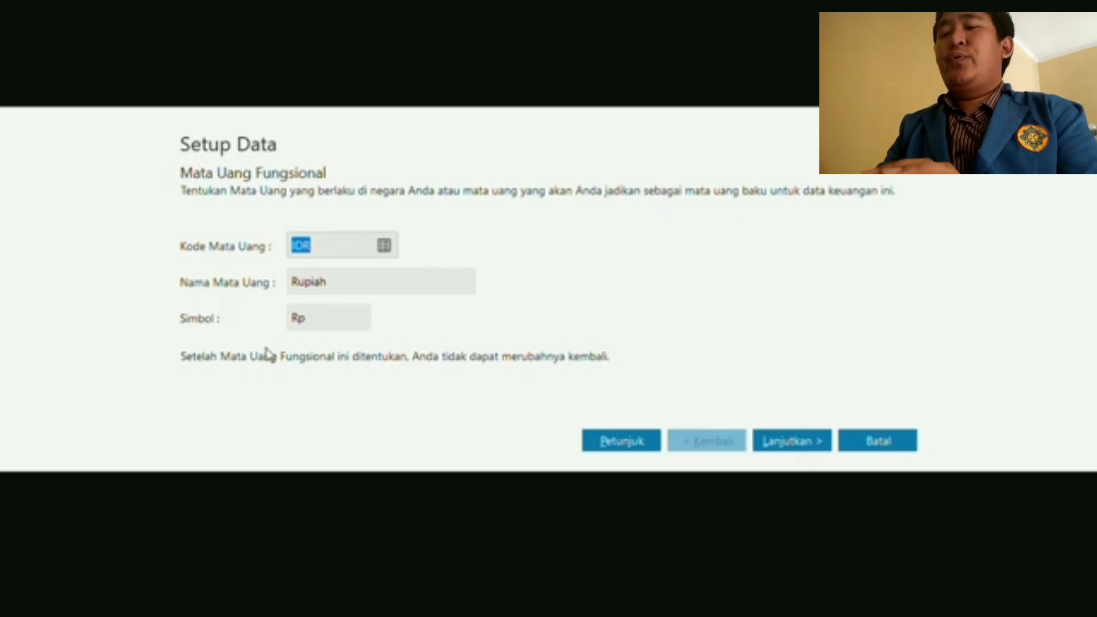
{"action": "left_click", "coordinate": [782, 443]}
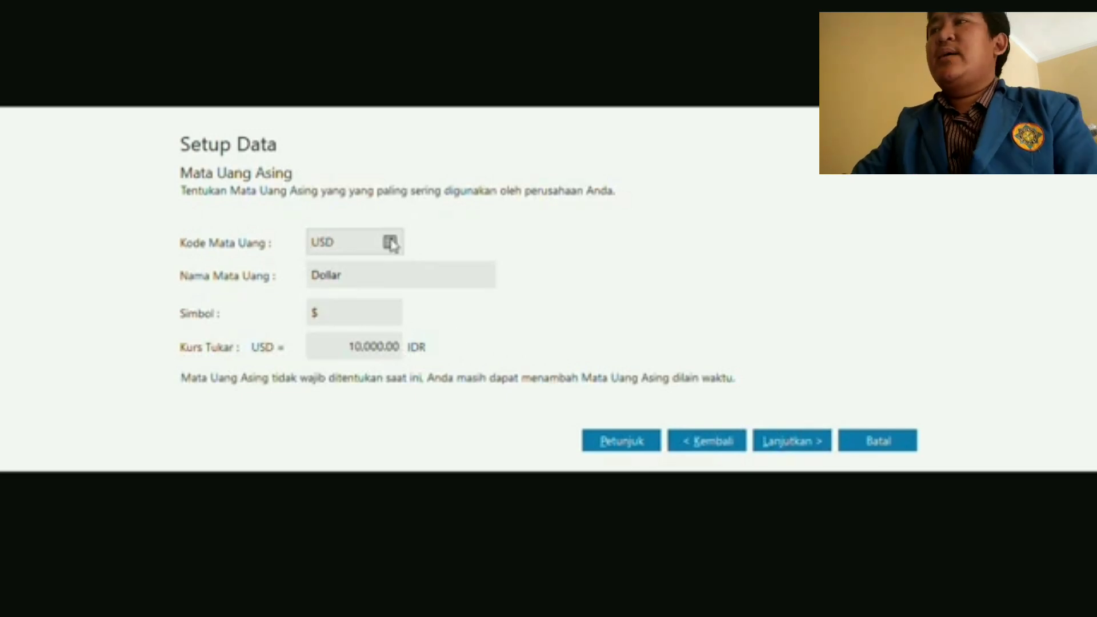
Choose IDR (Indonesia, Rupiah) from the currency list as the foreign currency and save the currency setup
{"action": "left_click", "coordinate": [371, 270]}
{"action": "left_click", "coordinate": [371, 309]}
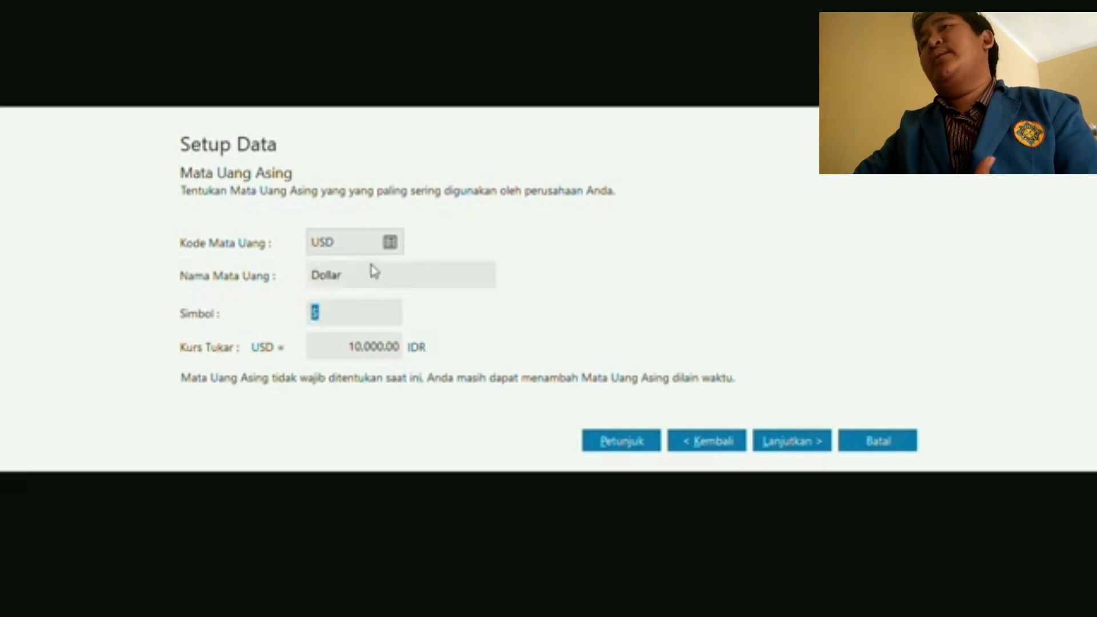
{"action": "left_click", "coordinate": [391, 242]}
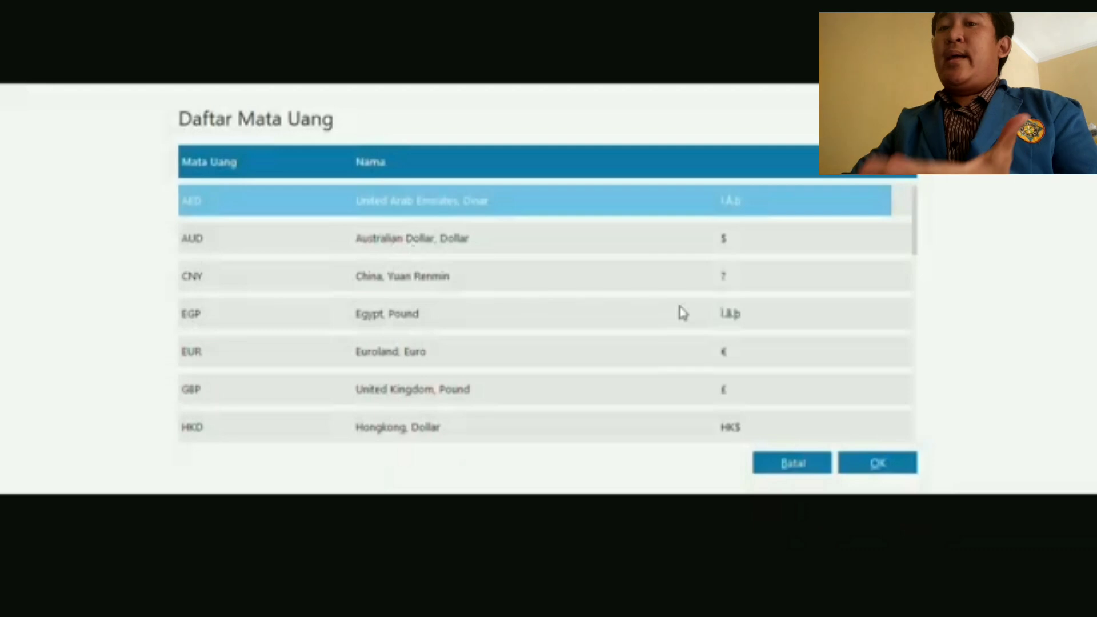
{"action": "key", "text": "Down"}
{"action": "key", "text": "Down"}
{"action": "key", "text": "Down"}
{"action": "key", "text": "Down"}
{"action": "key", "text": "Down"}
{"action": "key", "text": "Down"}
{"action": "key", "text": "Down"}
{"action": "key", "text": "Down"}
{"action": "key", "text": "Down"}
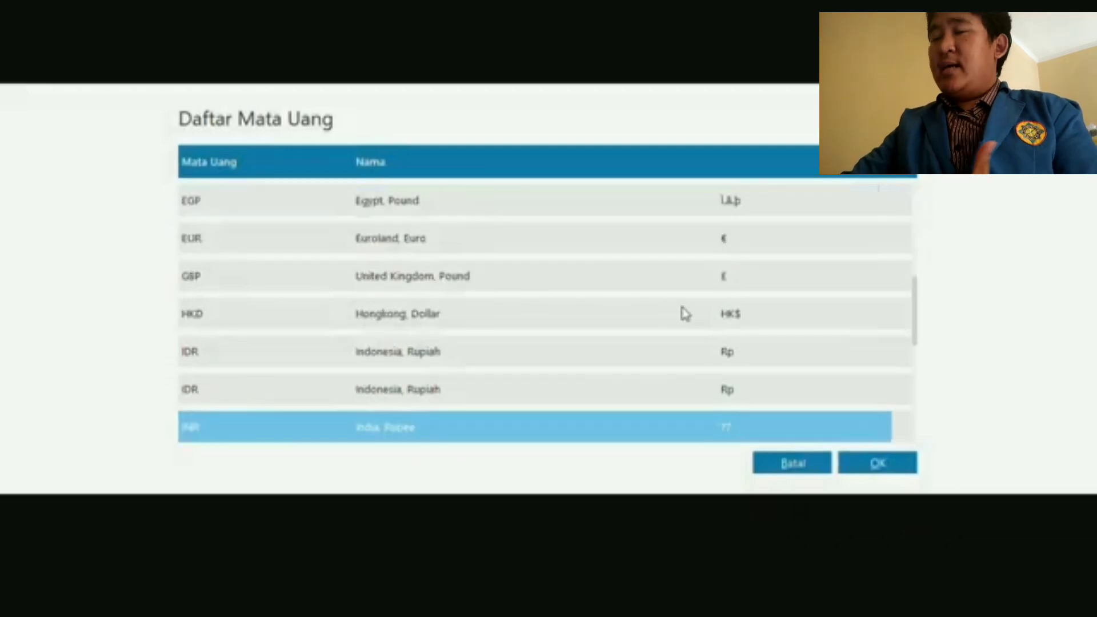
{"action": "key", "text": "Down"}
{"action": "key", "text": "Down"}
{"action": "key", "text": "Down"}
{"action": "key", "text": "Down"}
{"action": "key", "text": "Down"}
{"action": "key", "text": "Down"}
{"action": "key", "text": "Down"}
{"action": "key", "text": "Down"}
{"action": "key", "text": "Down"}
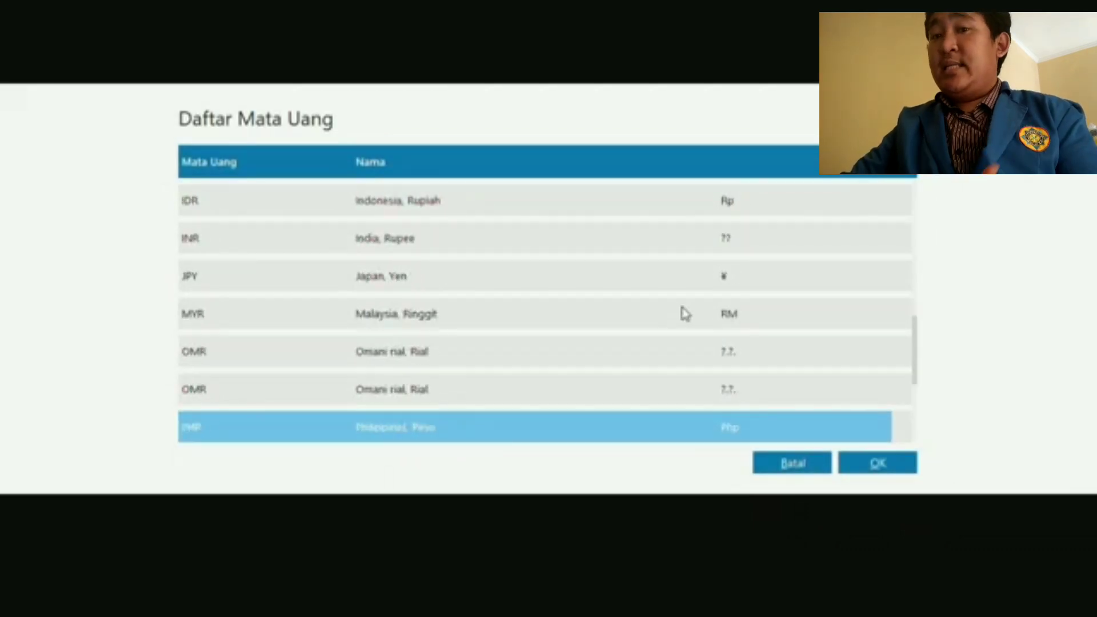
{"action": "key", "text": "Down"}
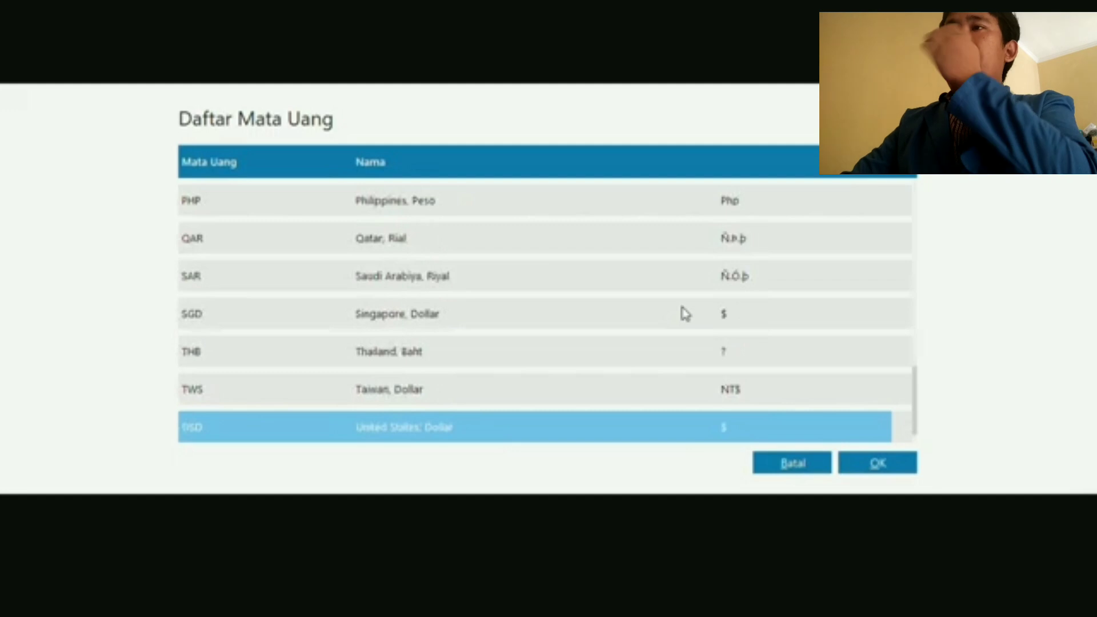
{"action": "scroll", "coordinate": [514, 423], "scroll_direction": "up", "scroll_amount": 3}
{"action": "left_click", "coordinate": [514, 423]}
{"action": "left_click", "coordinate": [515, 399]}
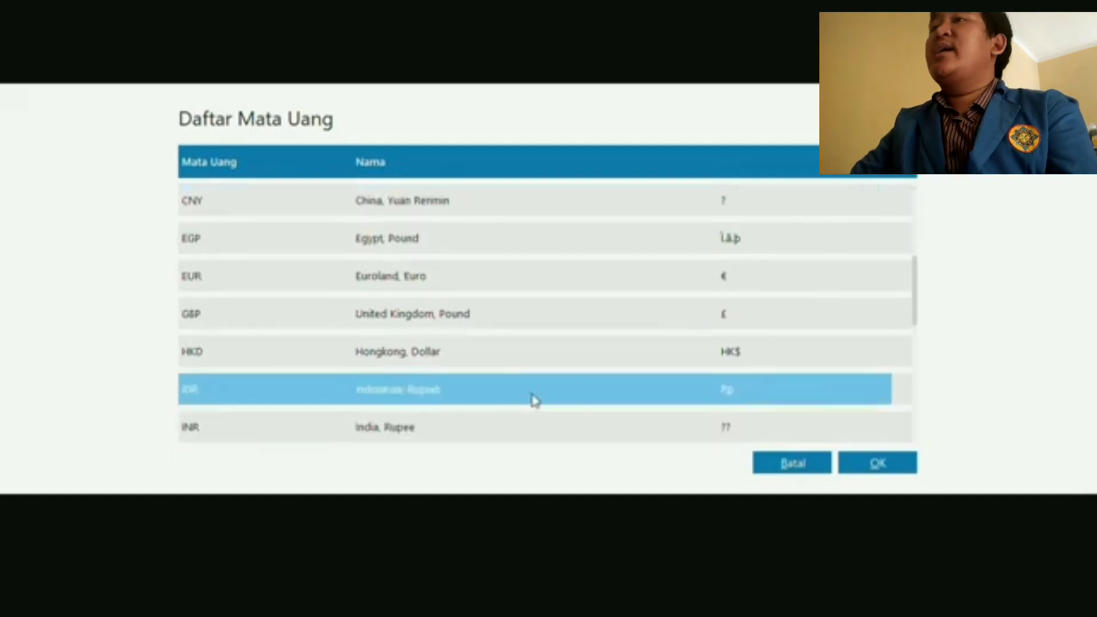
{"action": "left_click", "coordinate": [878, 463]}
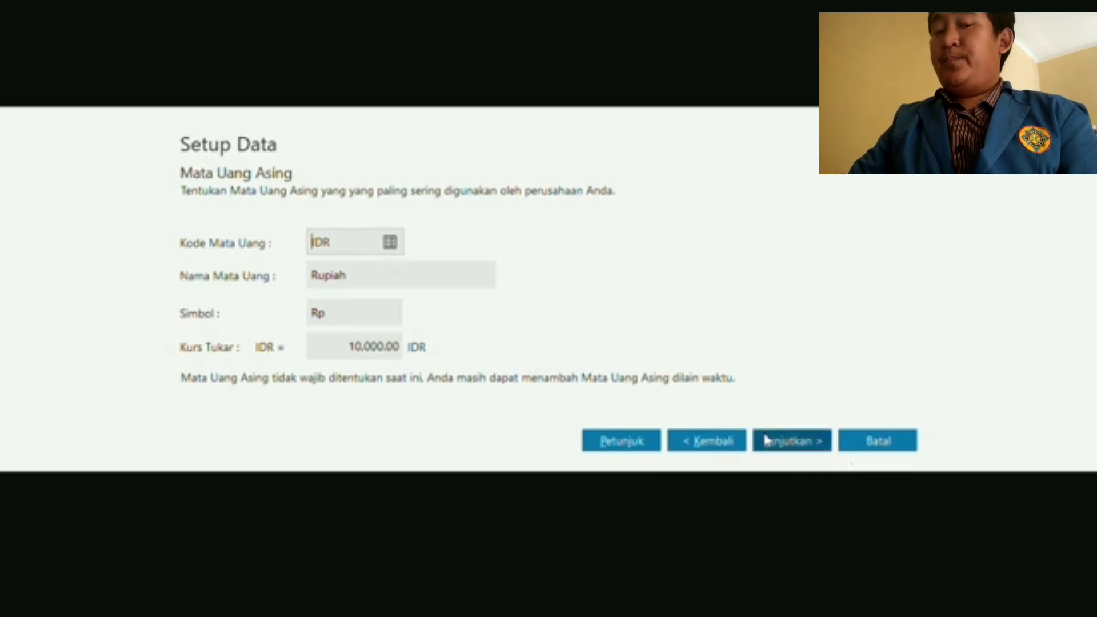
{"action": "left_click", "coordinate": [773, 445]}
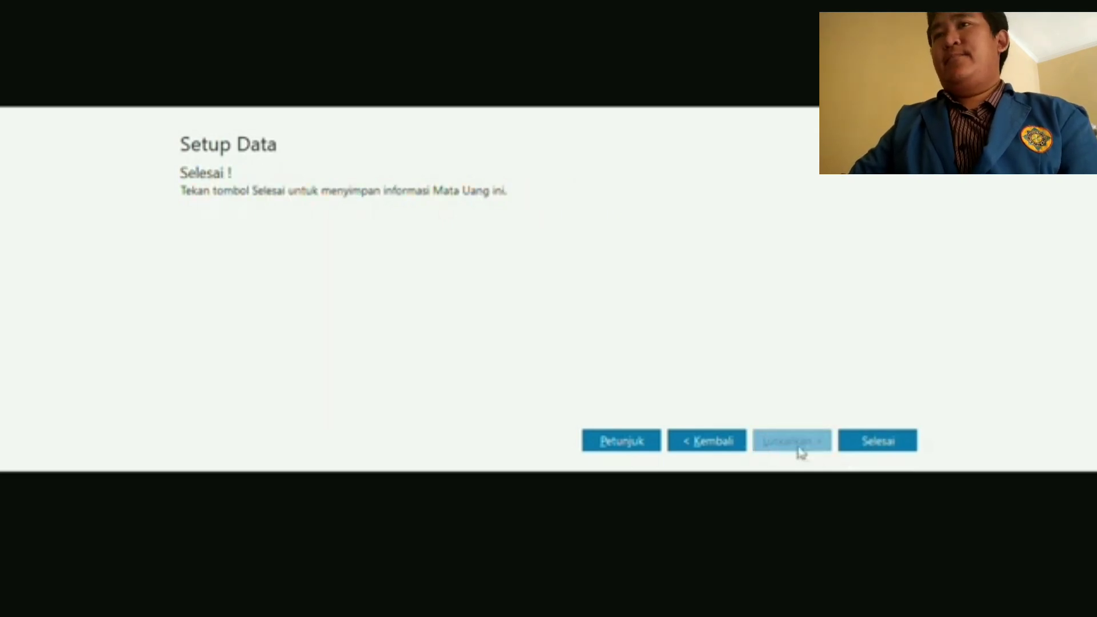
{"action": "left_click", "coordinate": [868, 445]}
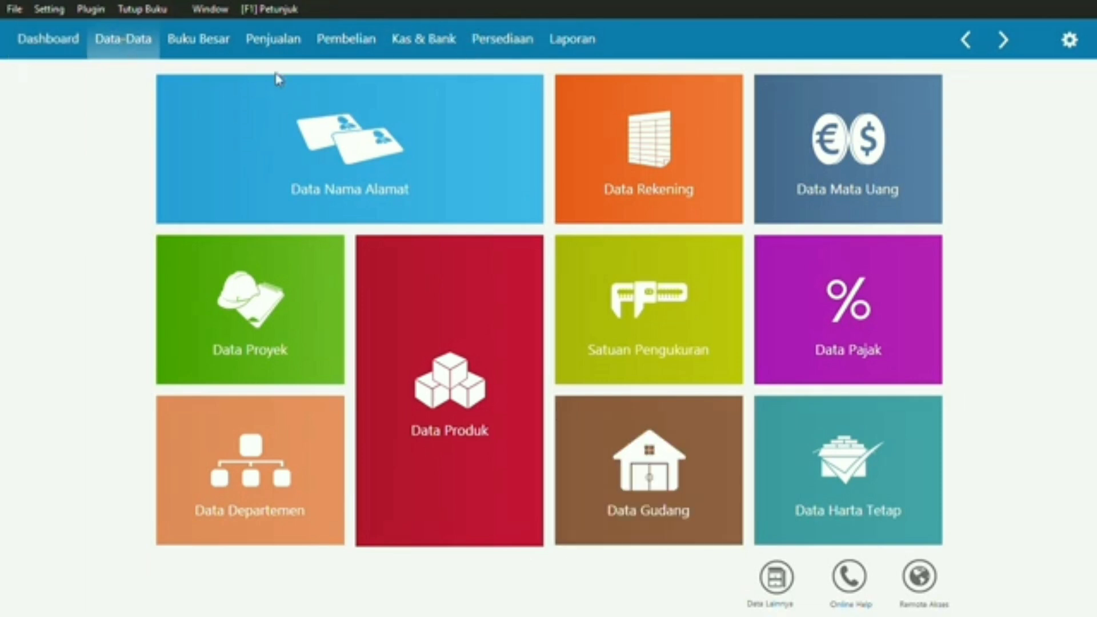
Open the account list from Data Rekening and look through the cash, bank and receivable accounts
{"action": "mouse_move", "coordinate": [600, 188]}
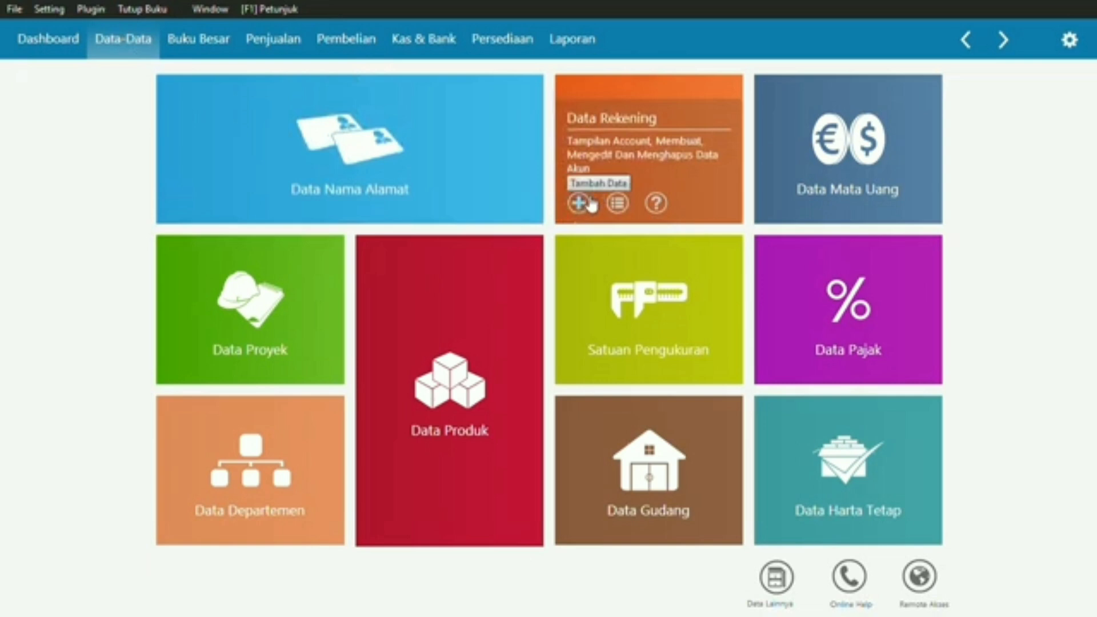
{"action": "left_click", "coordinate": [632, 164]}
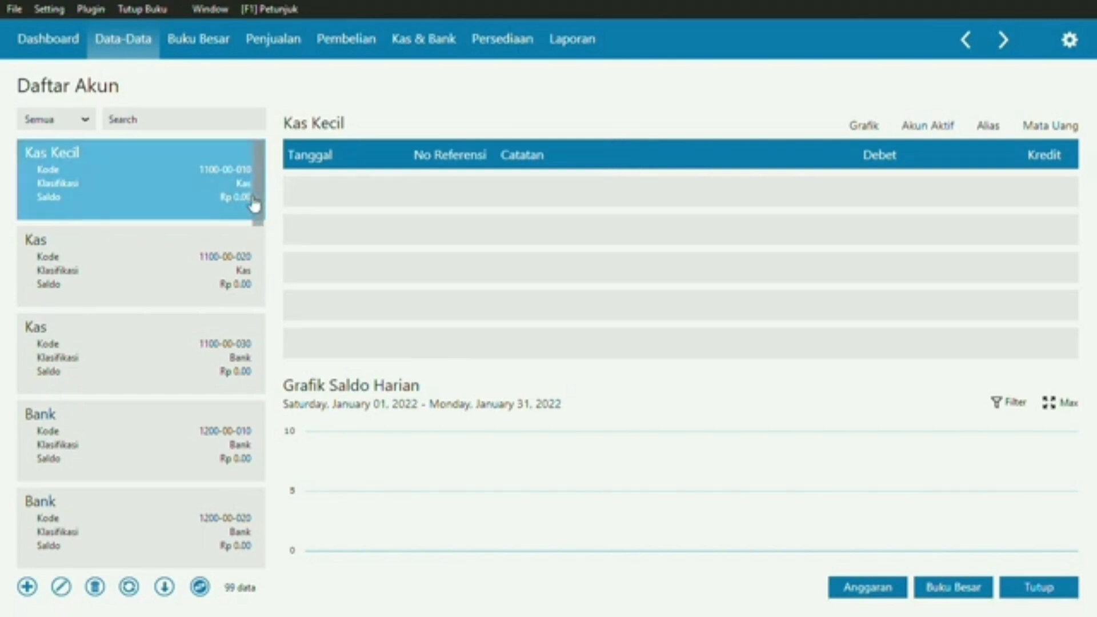
{"action": "scroll", "coordinate": [258, 201], "scroll_direction": "down", "scroll_amount": 3}
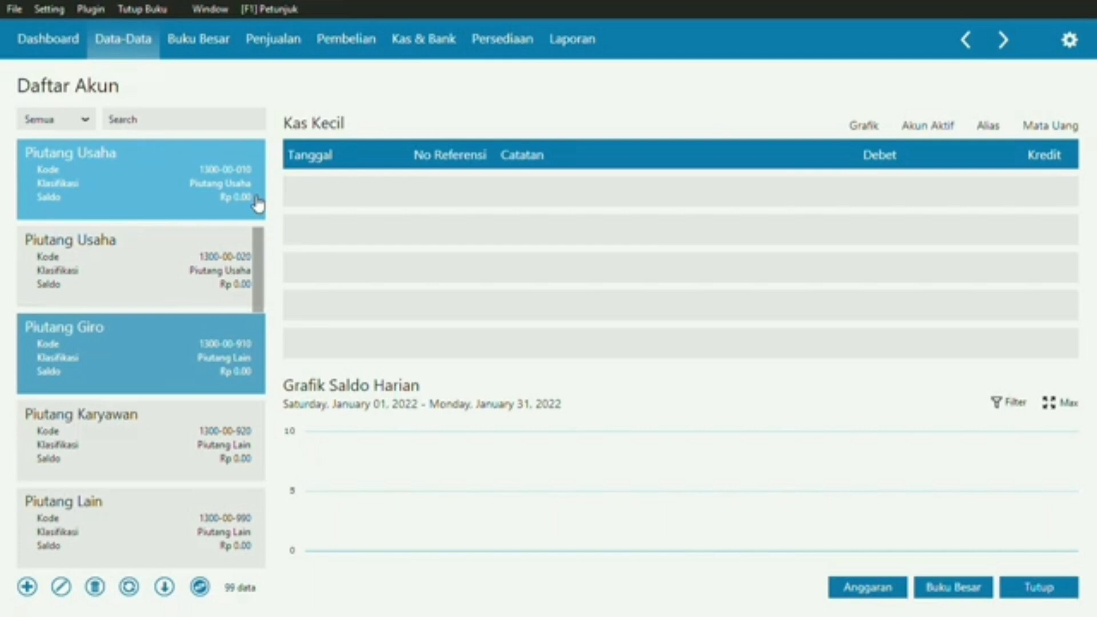
Rename the trade receivables account with code 1300-00-010 as Piutang Dagang and save it
{"action": "scroll", "coordinate": [259, 202], "scroll_direction": "up", "scroll_amount": 1}
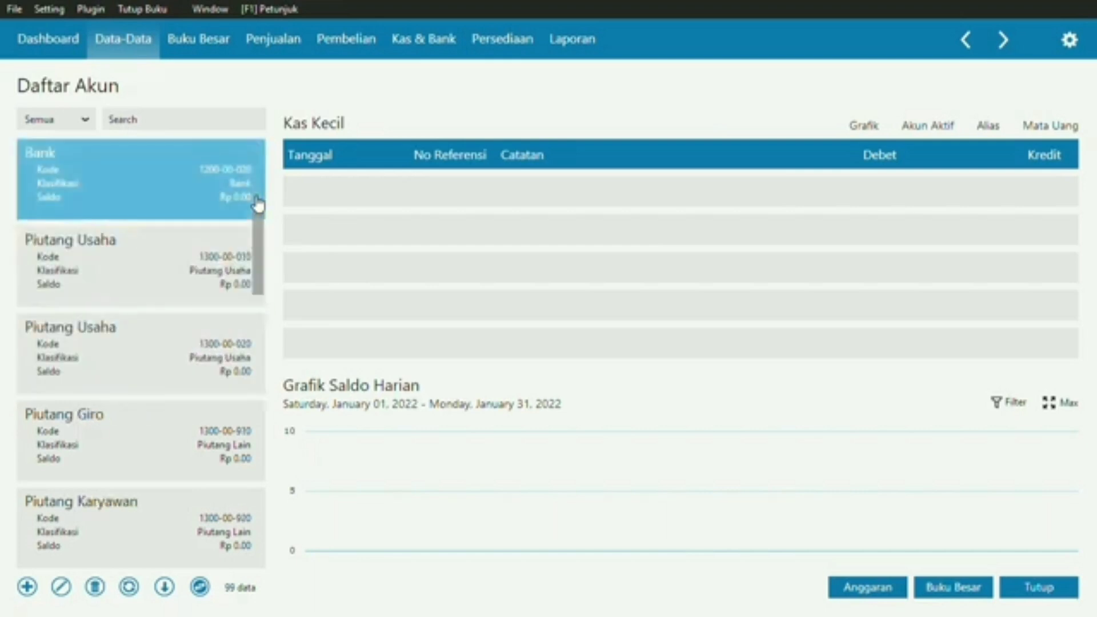
{"action": "left_click", "coordinate": [205, 255]}
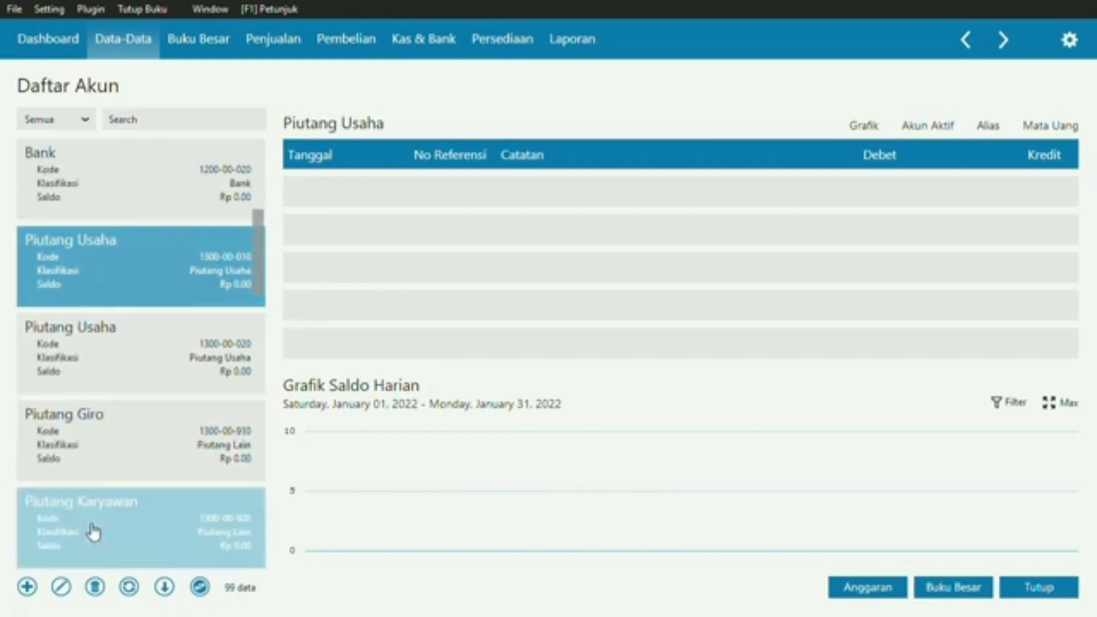
{"action": "left_click", "coordinate": [62, 586]}
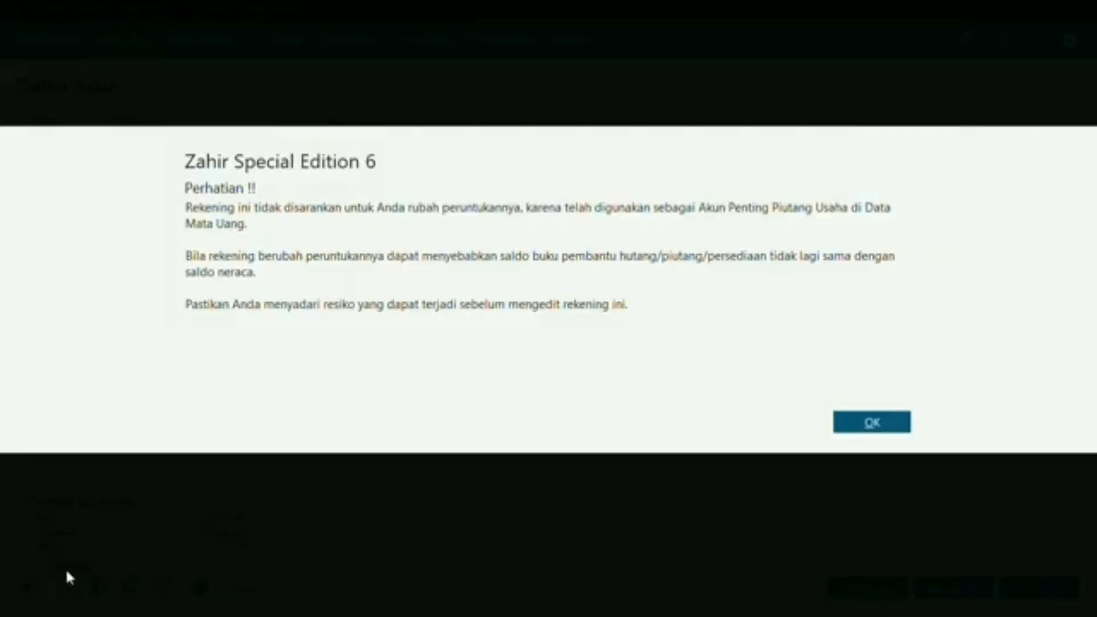
{"action": "left_click", "coordinate": [874, 432]}
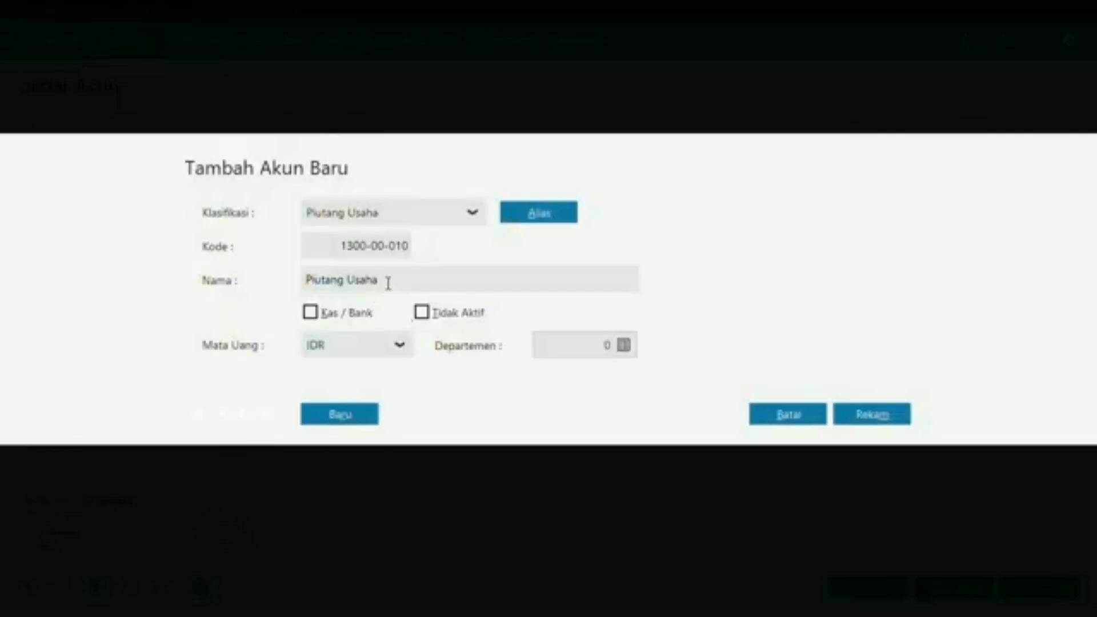
{"action": "left_click", "coordinate": [388, 283]}
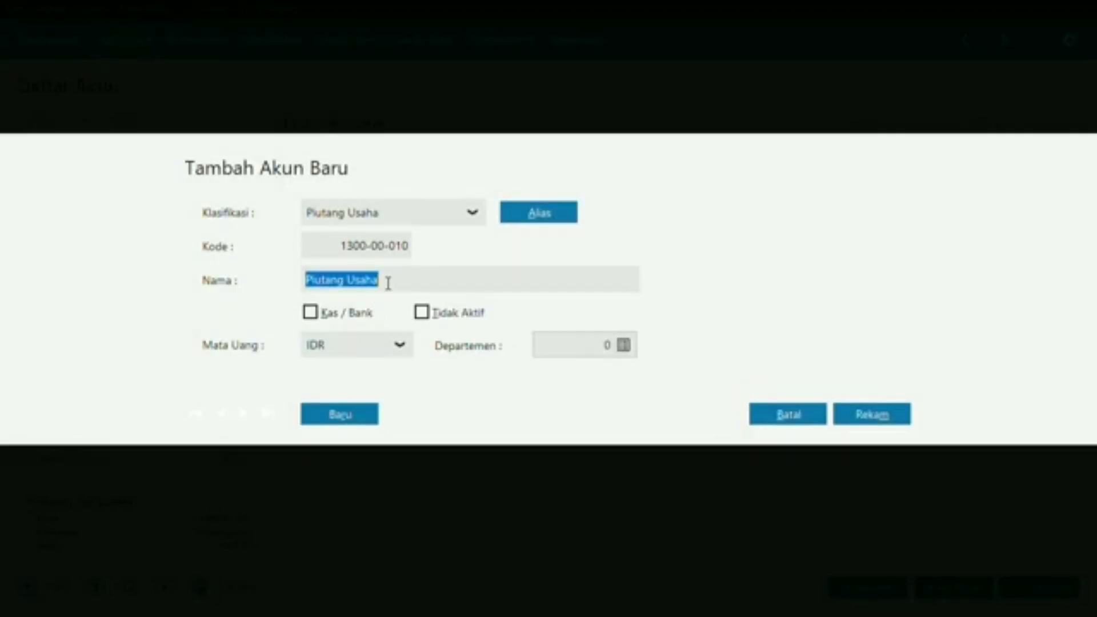
{"action": "key", "text": "BackSpace"}
{"action": "key", "text": "Caps_Lock"}
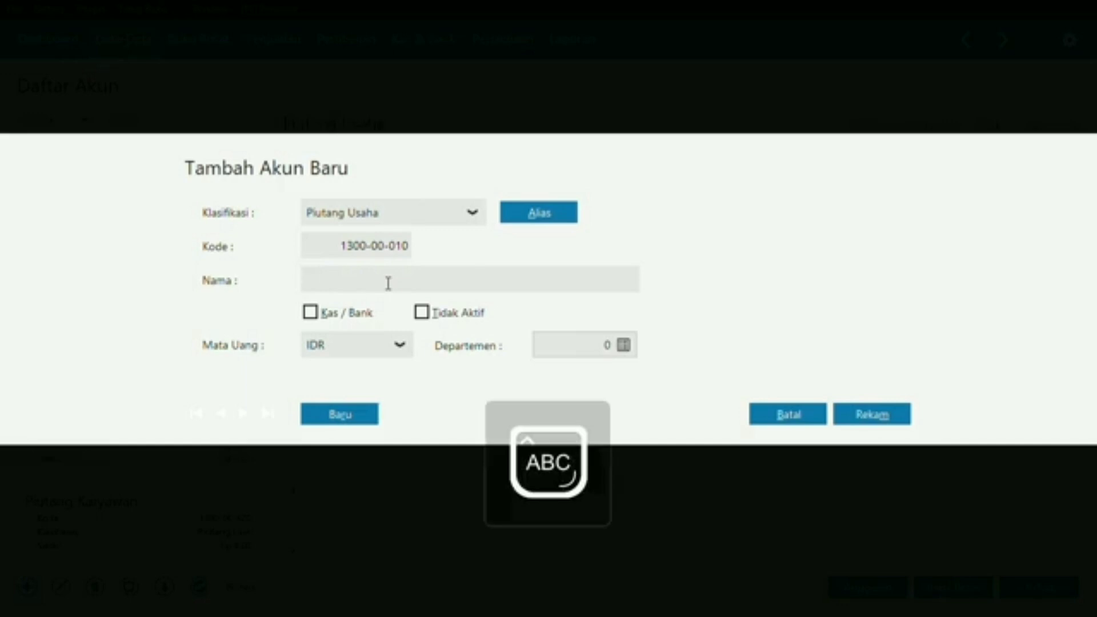
{"action": "type", "text": "P"}
{"action": "key", "text": "Caps_Lock"}
{"action": "type", "text": "iutang D"}
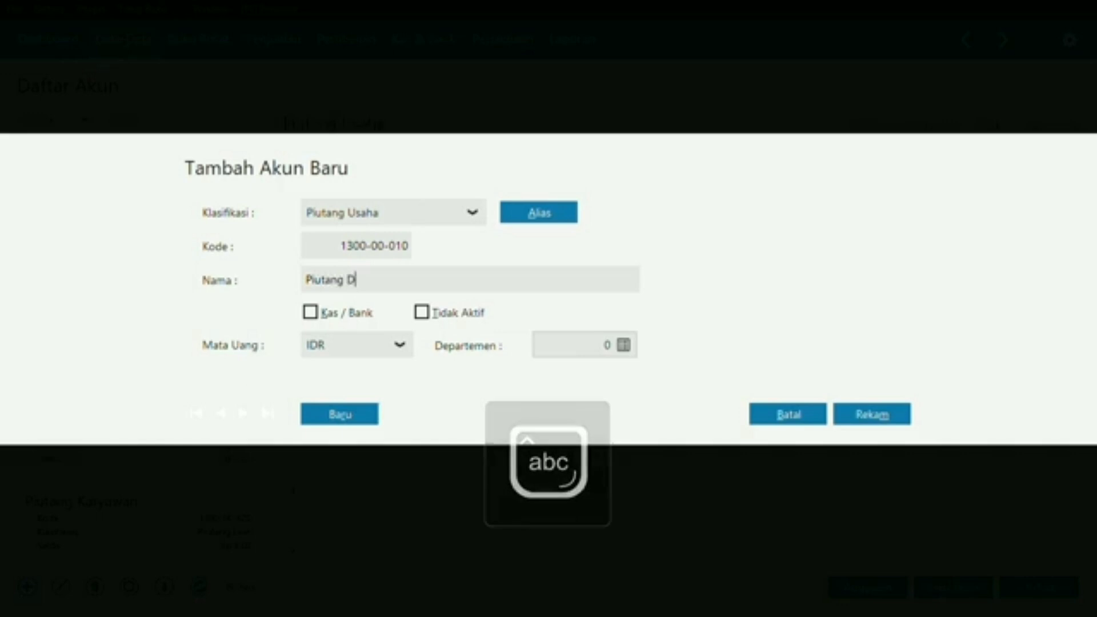
{"action": "type", "text": "agang"}
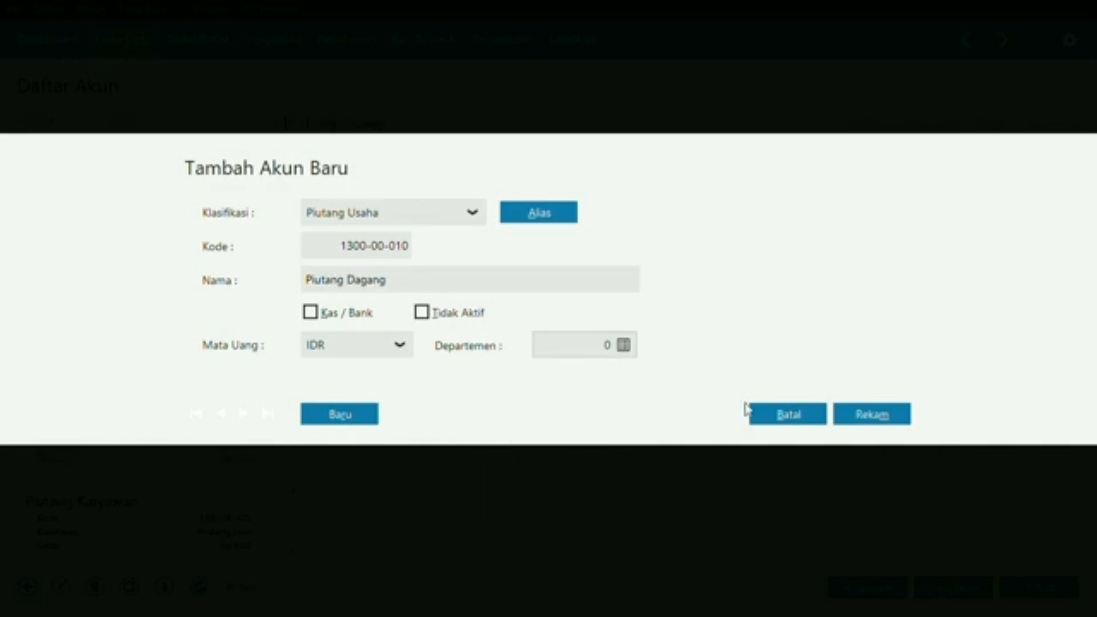
{"action": "left_click", "coordinate": [865, 426]}
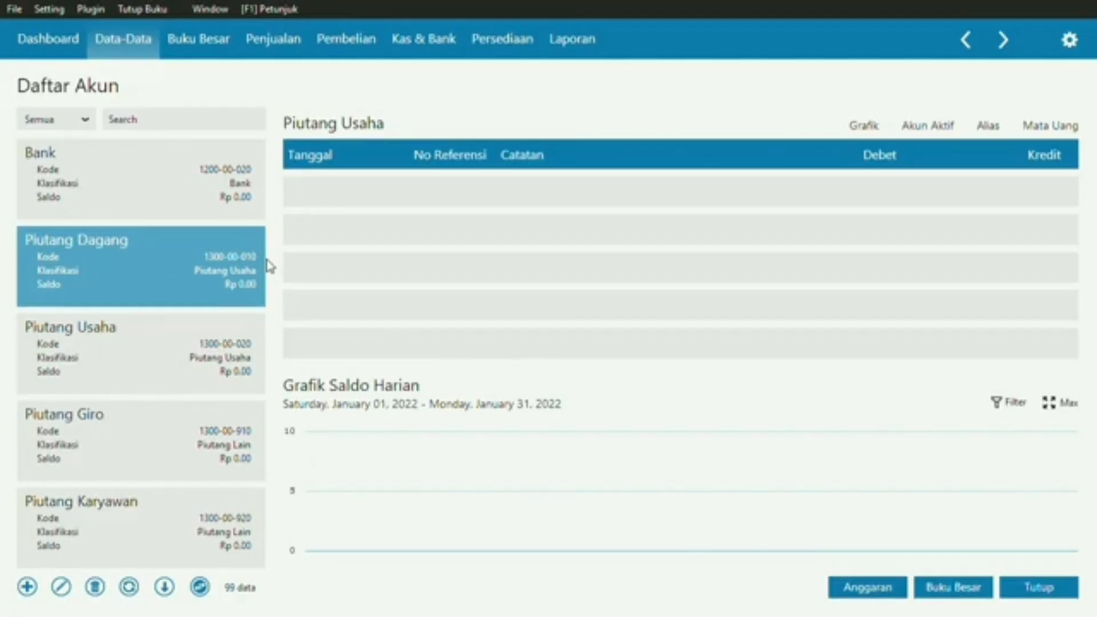
Rename the inventory account with code 1400-00-010 as Persediaan Barang Dagang and save it
{"action": "key", "text": "Down"}
{"action": "key", "text": "Down"}
{"action": "key", "text": "Down"}
{"action": "key", "text": "Down"}
{"action": "key", "text": "Down"}
{"action": "key", "text": "Down"}
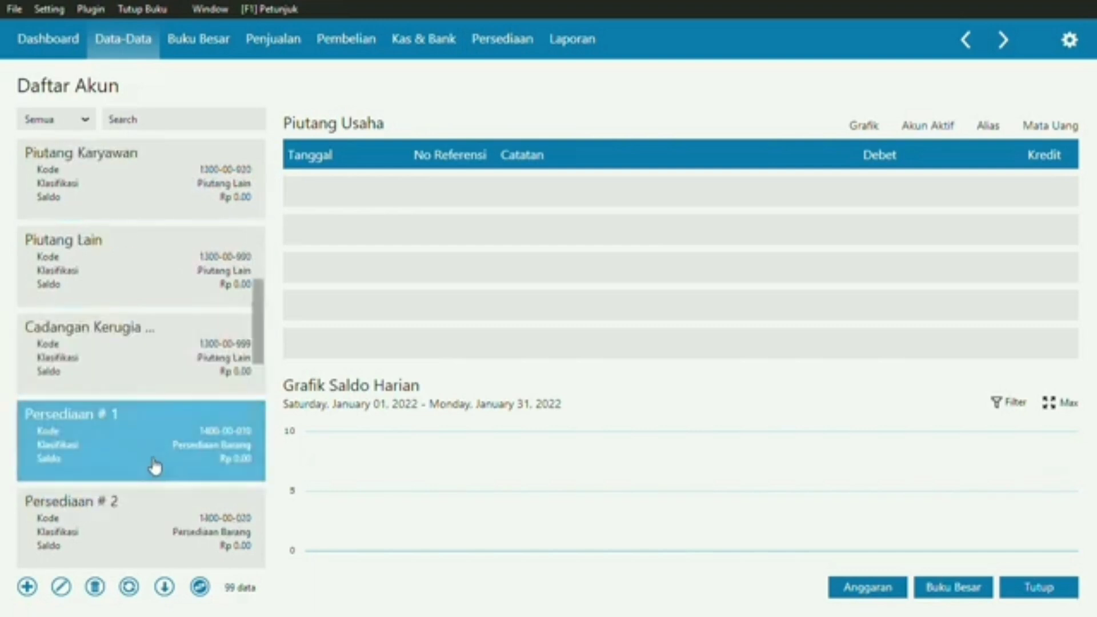
{"action": "left_click", "coordinate": [154, 465]}
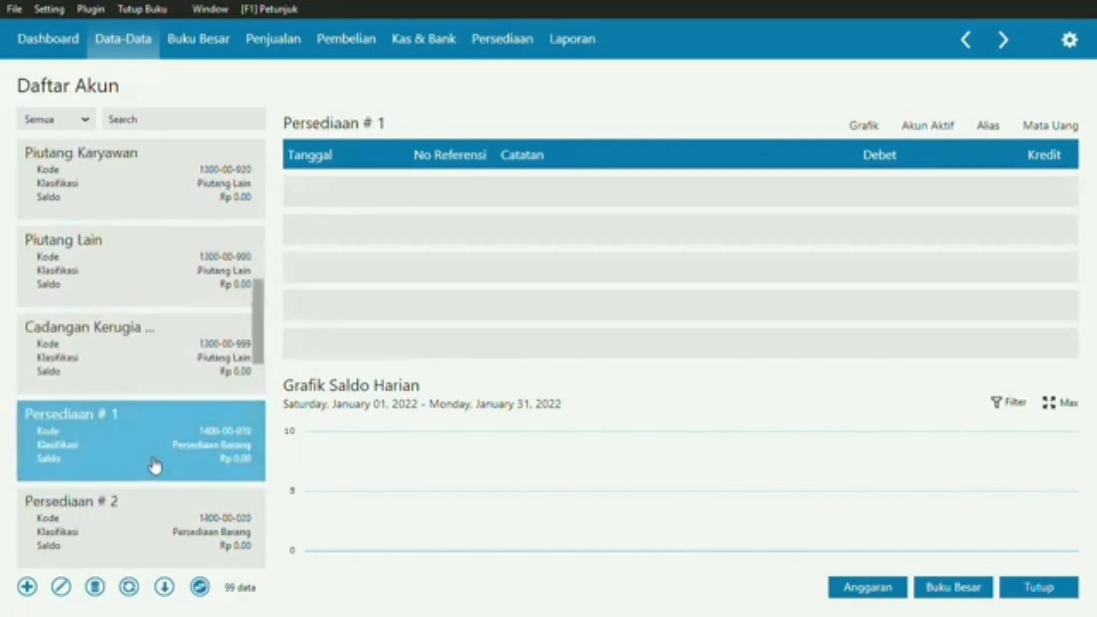
{"action": "left_click", "coordinate": [61, 588]}
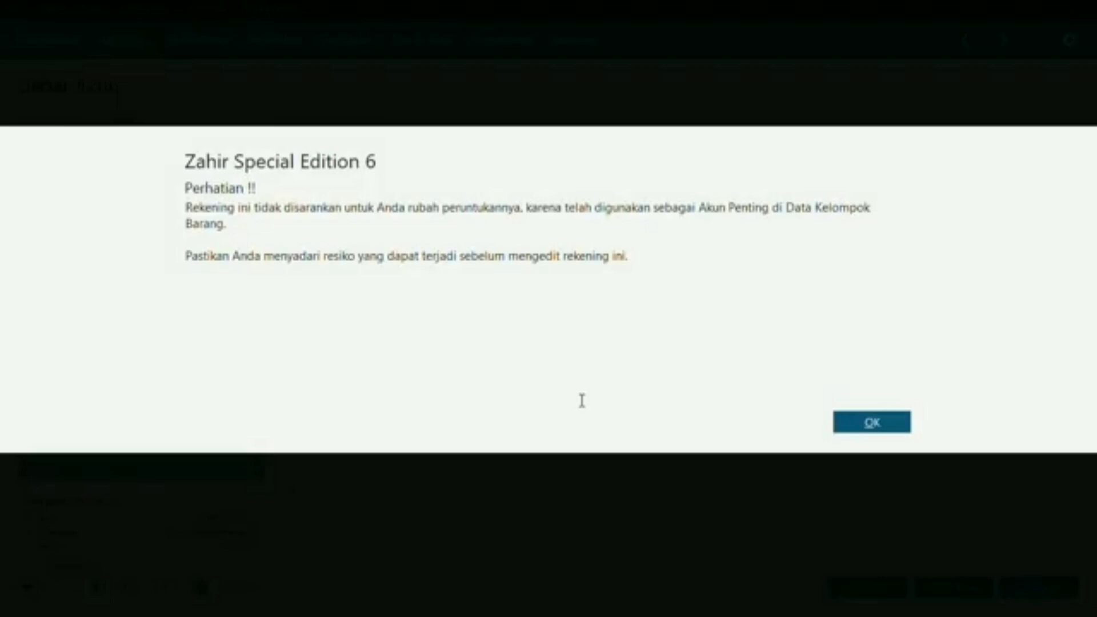
{"action": "left_click", "coordinate": [863, 422]}
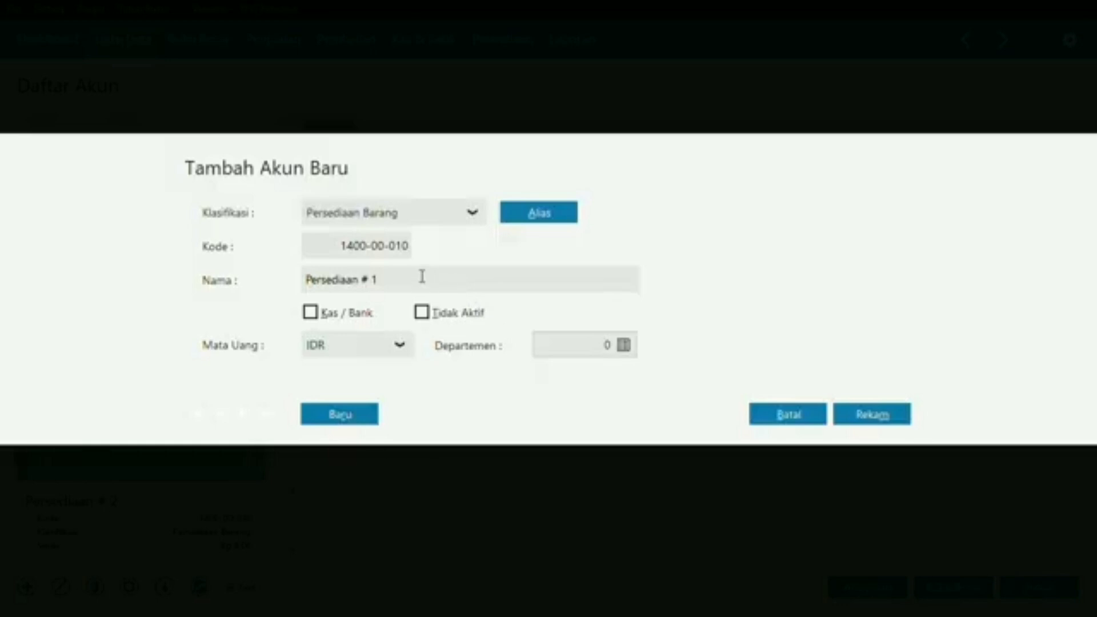
{"action": "left_click", "coordinate": [422, 276]}
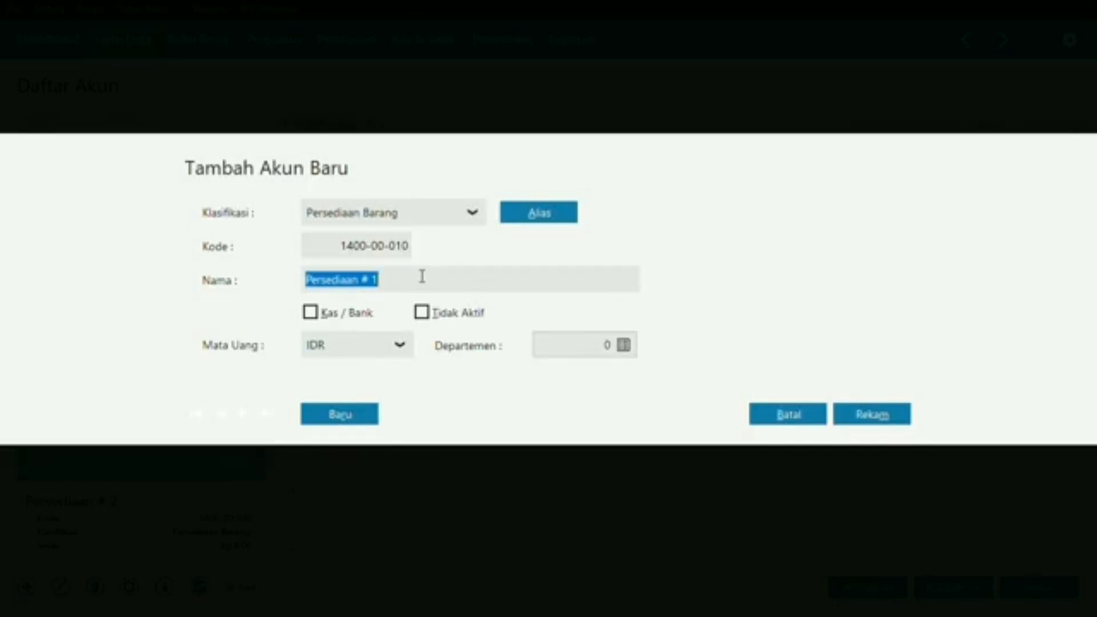
{"action": "key", "text": "BackSpace"}
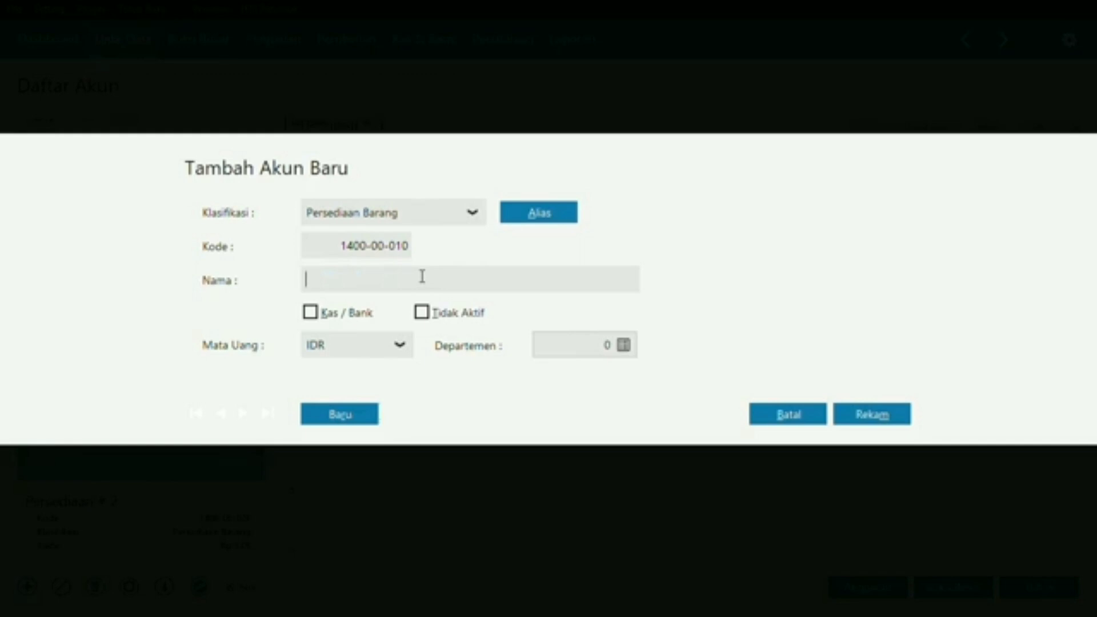
{"action": "type", "text": "OP"}
{"action": "key", "text": "Caps_Lock"}
{"action": "type", "text": "P"}
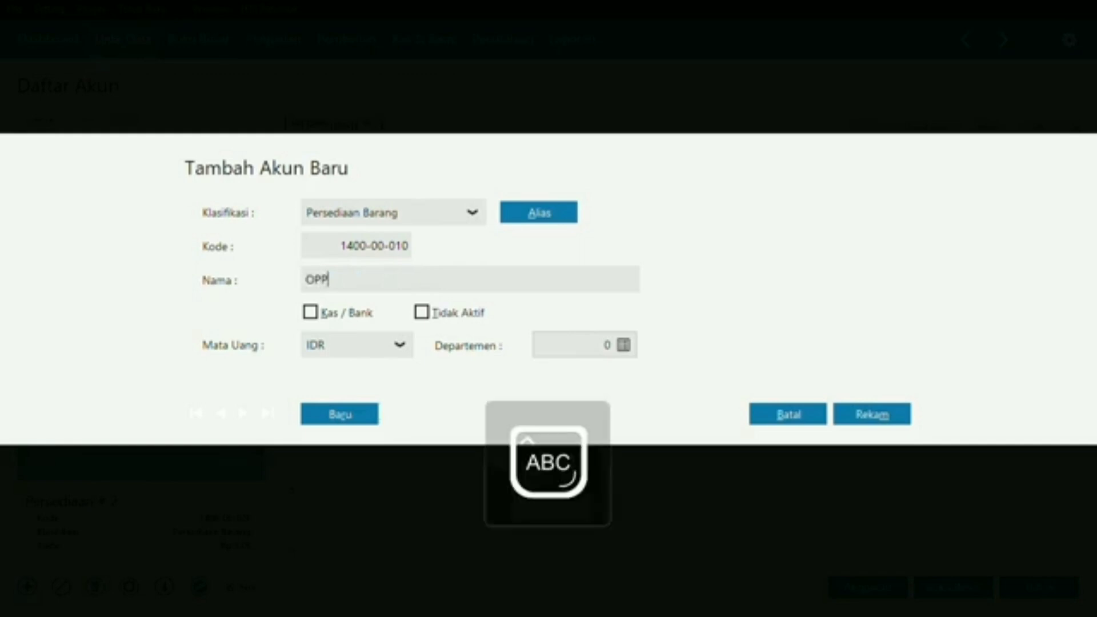
{"action": "key", "text": "BackSpace"}
{"action": "key", "text": "BackSpace"}
{"action": "type", "text": "P"}
{"action": "key", "text": "Caps_Lock"}
{"action": "type", "text": "e"}
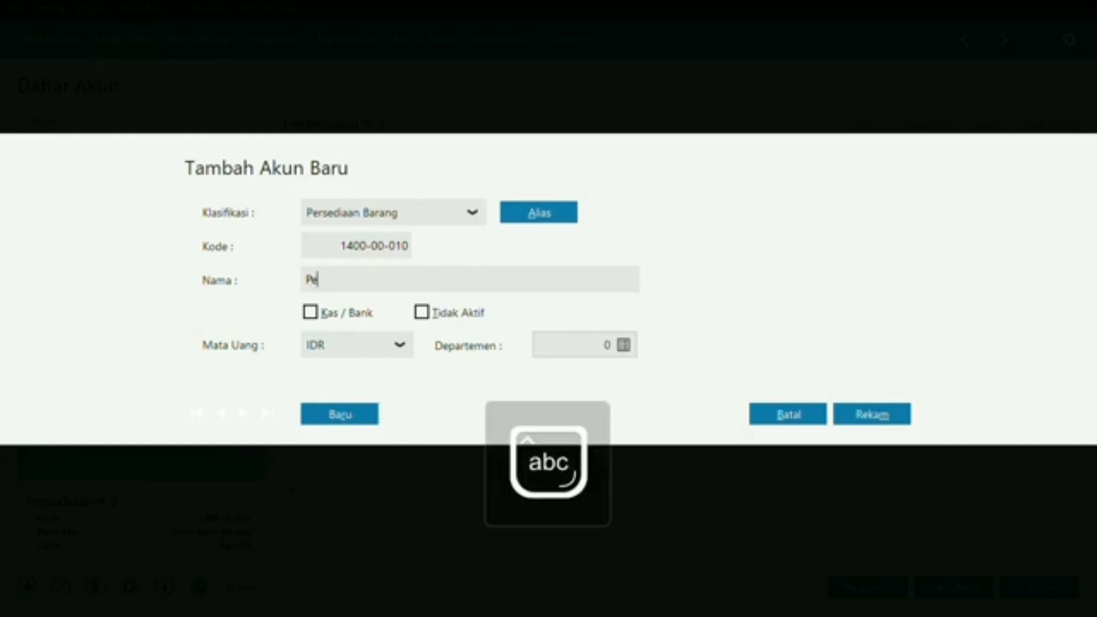
{"action": "type", "text": "rsediaan "}
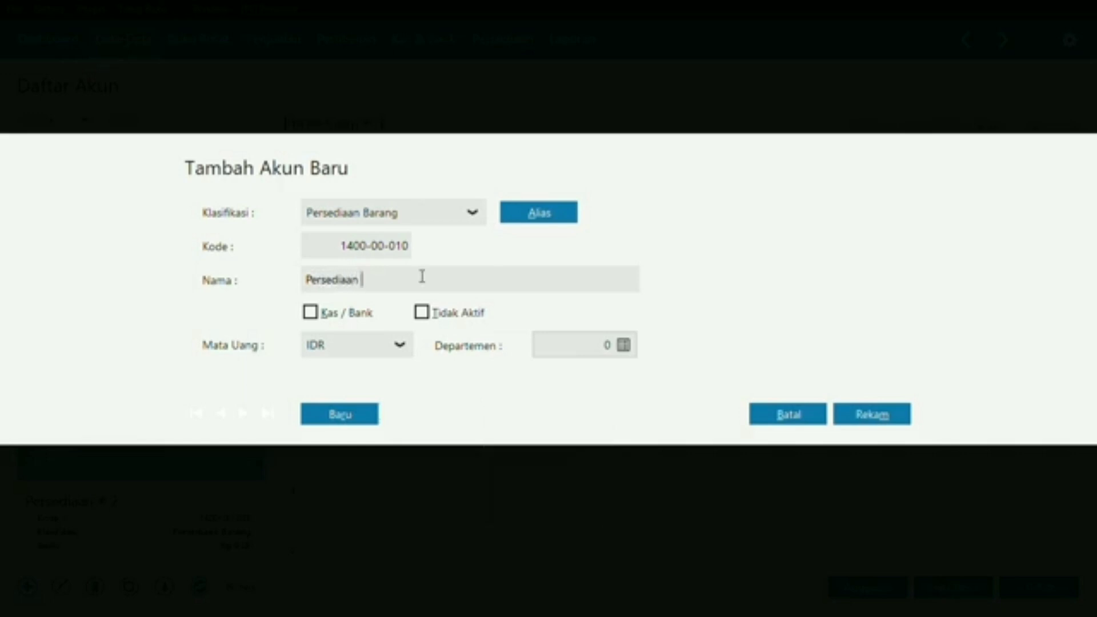
{"action": "type", "text": "Barang Dagang"}
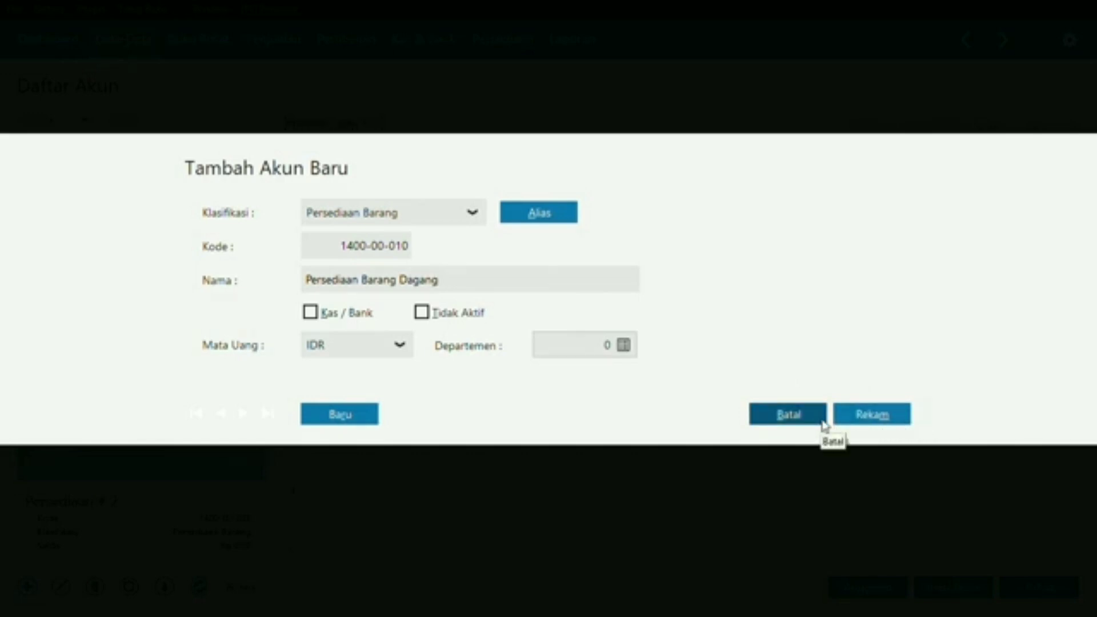
{"action": "left_click", "coordinate": [867, 418]}
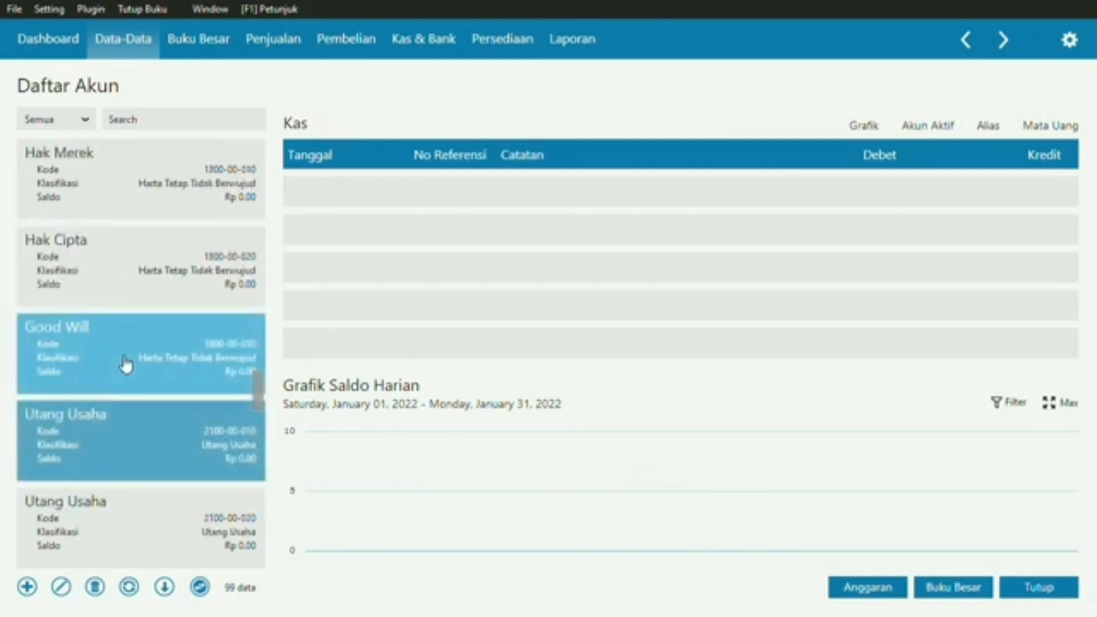
Rename the trade payables account with code 2100-00-010 as Hutang Dagang and save it
{"action": "left_click", "coordinate": [115, 417]}
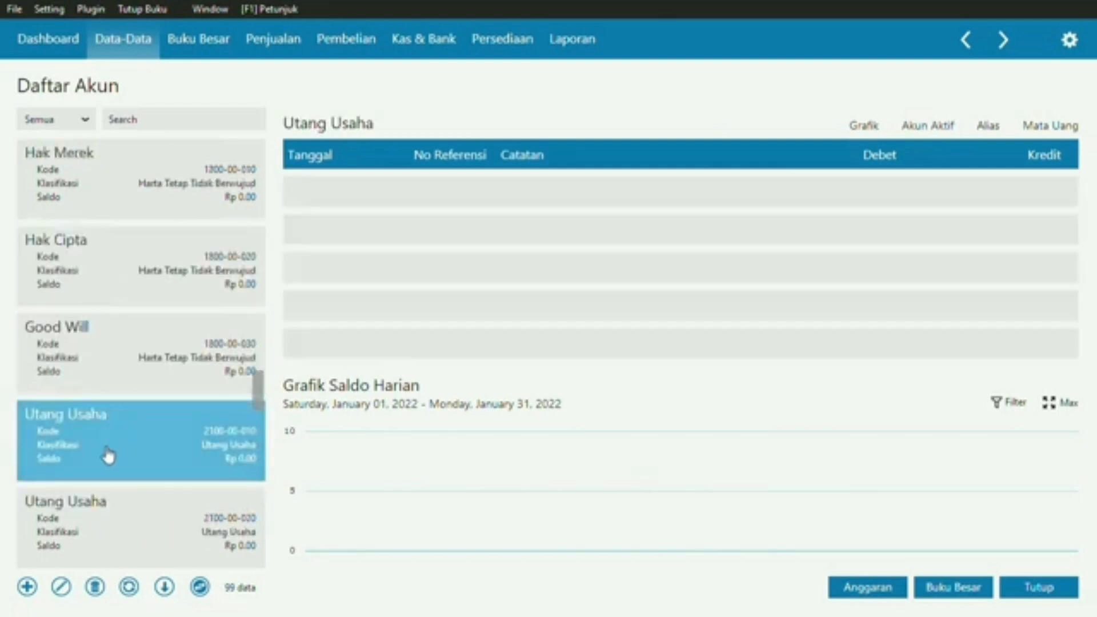
{"action": "left_click", "coordinate": [60, 588]}
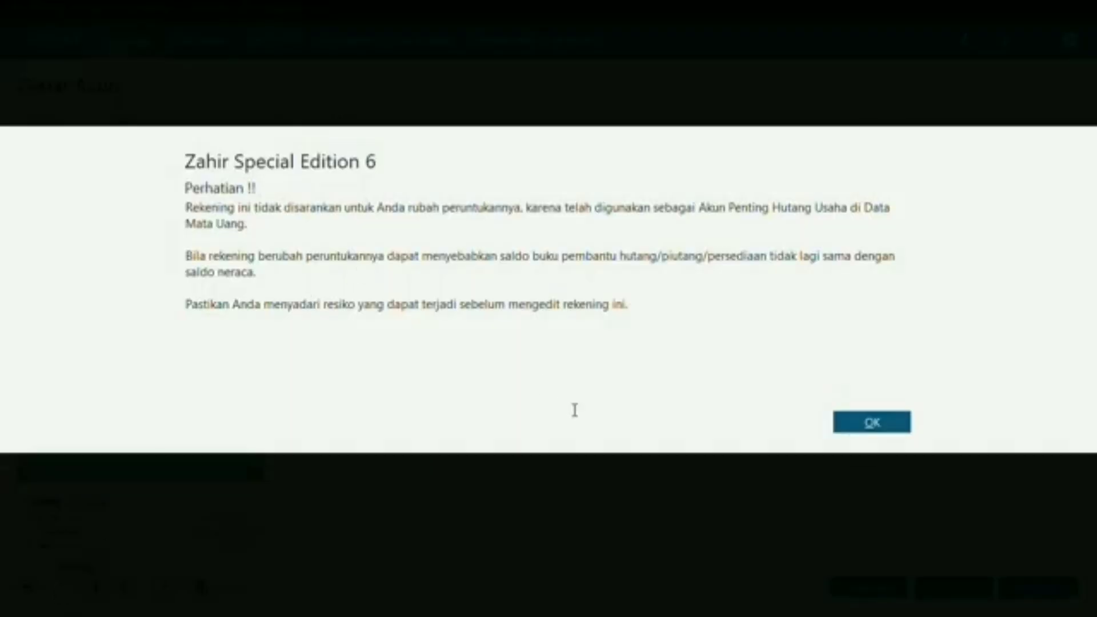
{"action": "left_click", "coordinate": [858, 430]}
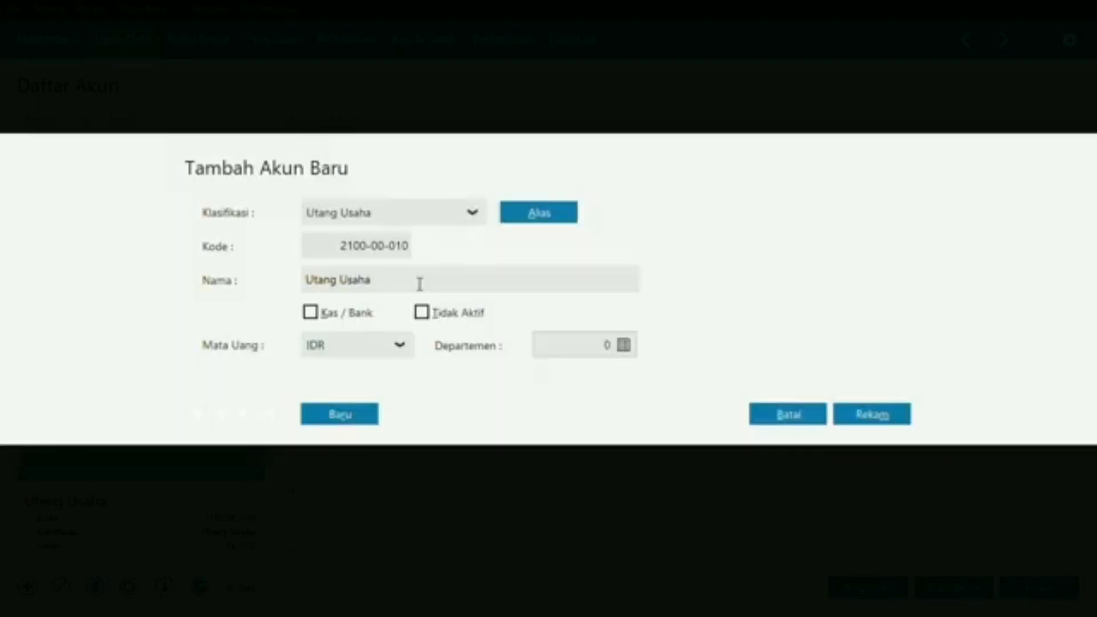
{"action": "left_click", "coordinate": [417, 278]}
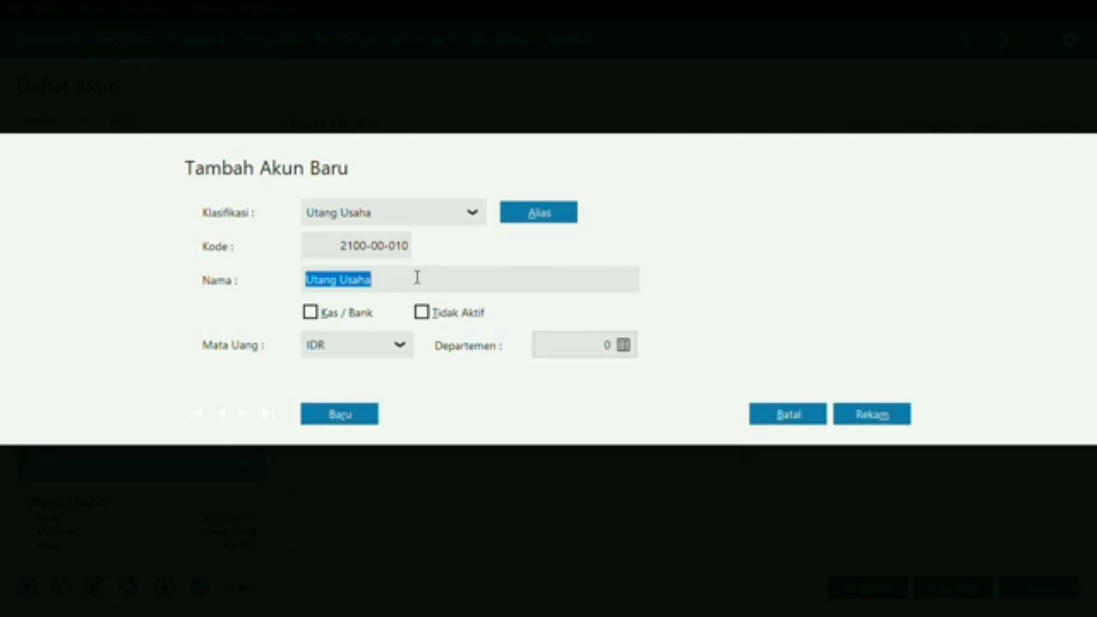
{"action": "key", "text": "BackSpace"}
{"action": "type", "text": "H"}
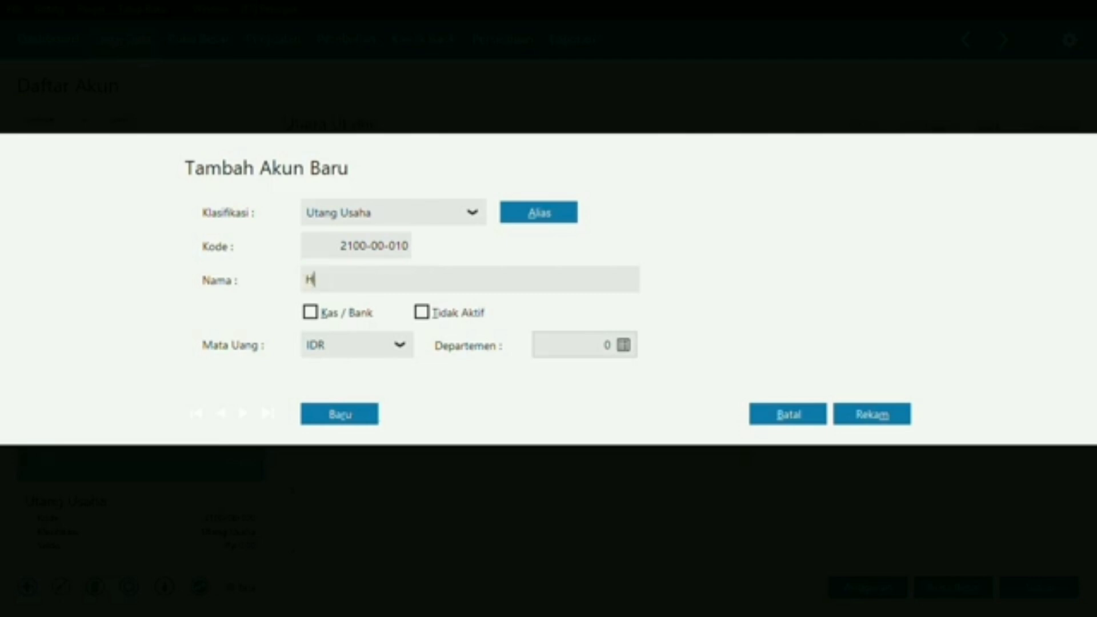
{"action": "type", "text": "utang Dagang"}
{"action": "left_click", "coordinate": [863, 419]}
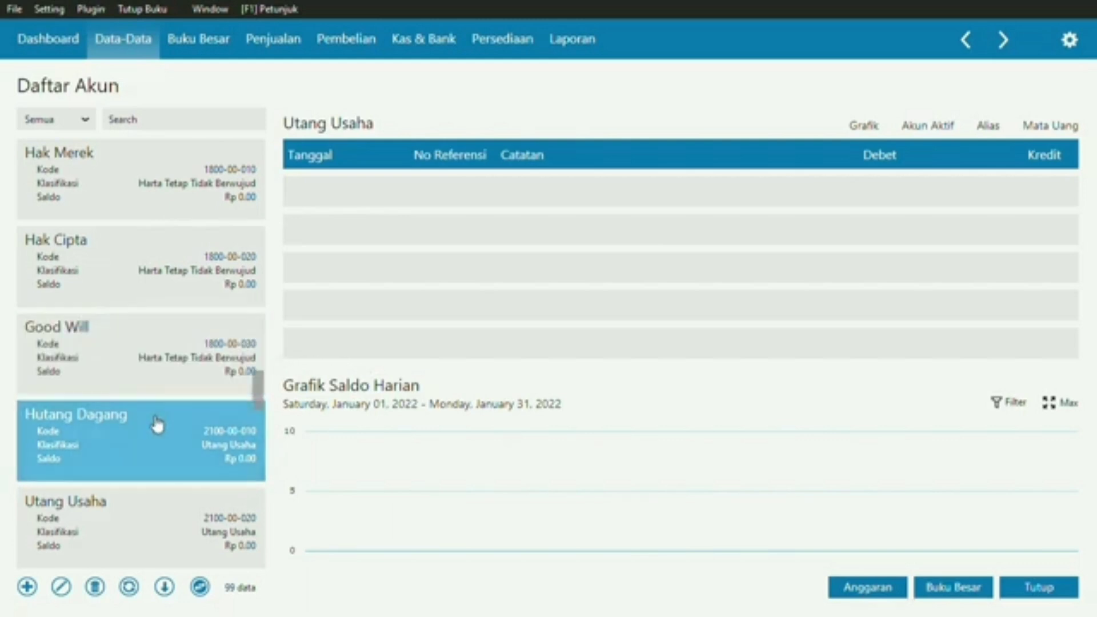
Rename the sales account with code 4100-00-010 as Penjualan barang dagang, save it and close the account list
{"action": "scroll", "coordinate": [204, 403], "scroll_direction": "down", "scroll_amount": 1}
{"action": "scroll", "coordinate": [204, 404], "scroll_direction": "down", "scroll_amount": 8}
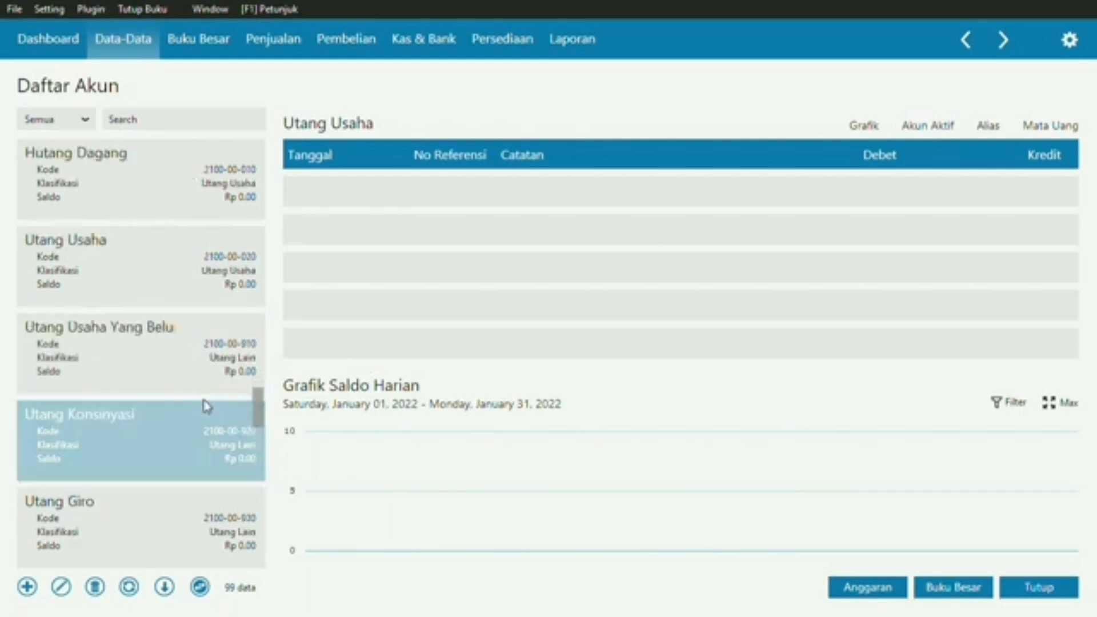
{"action": "scroll", "coordinate": [206, 406], "scroll_direction": "down", "scroll_amount": 13}
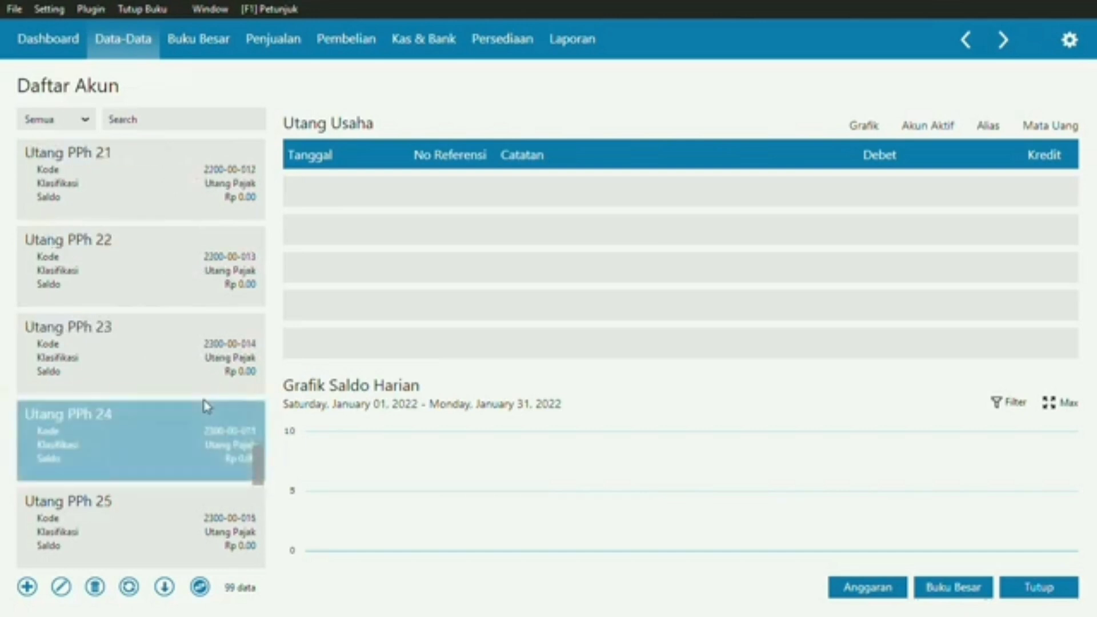
{"action": "scroll", "coordinate": [206, 406], "scroll_direction": "down", "scroll_amount": 1}
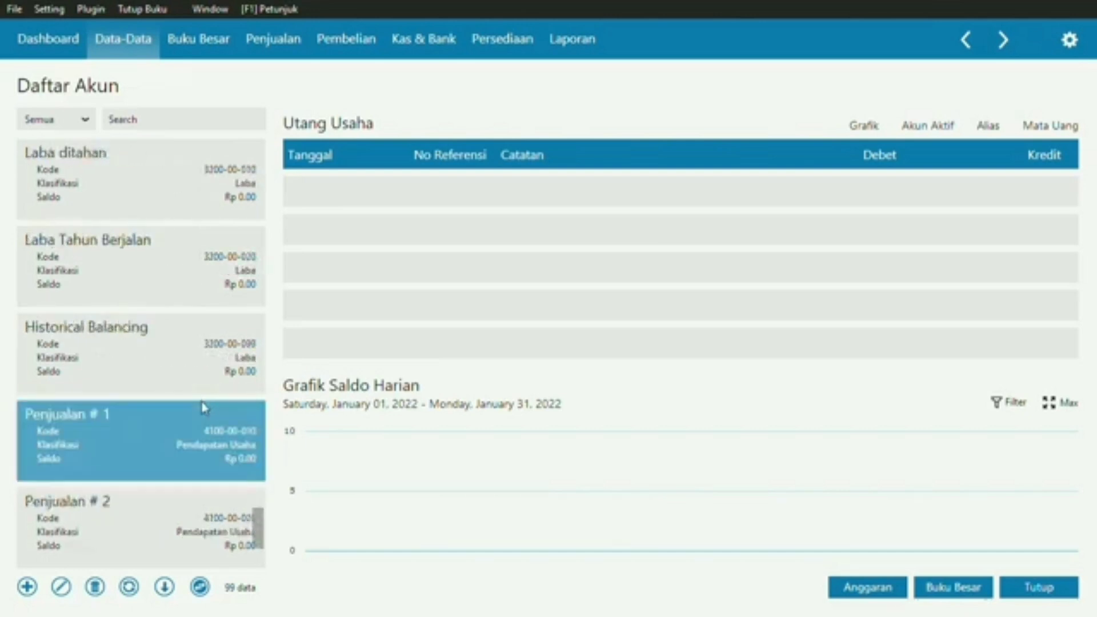
{"action": "left_click", "coordinate": [203, 406]}
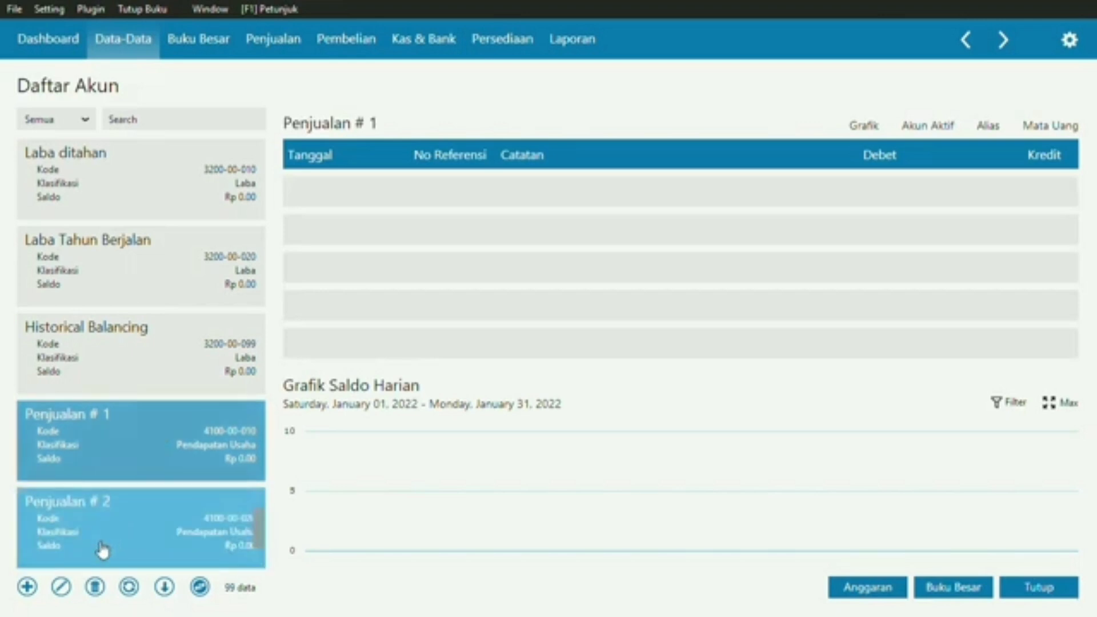
{"action": "left_click", "coordinate": [61, 588]}
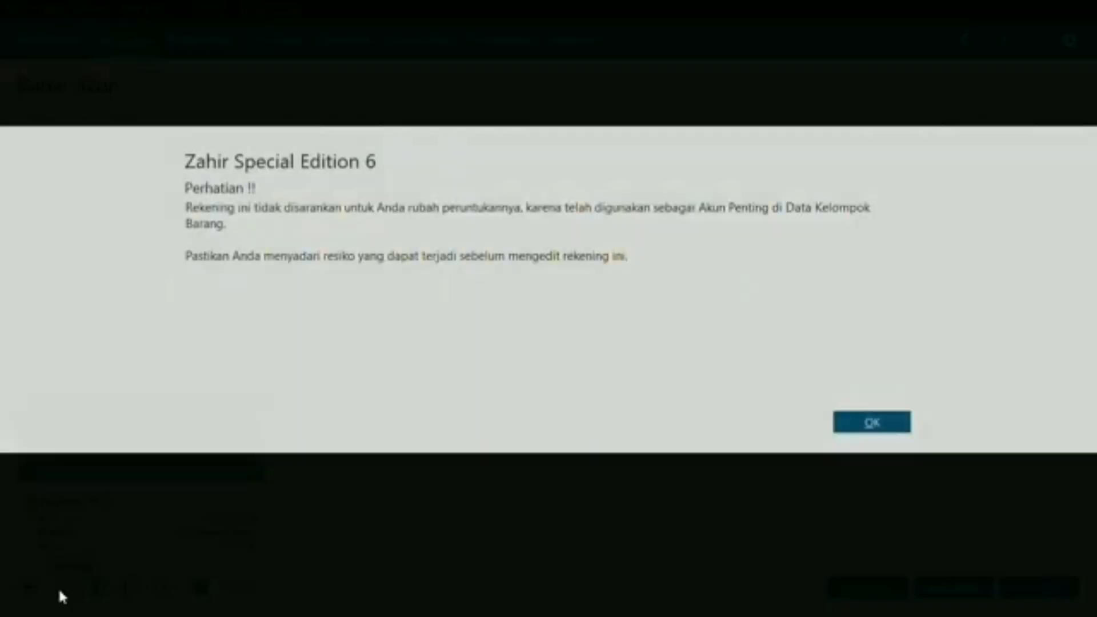
{"action": "left_click", "coordinate": [894, 435]}
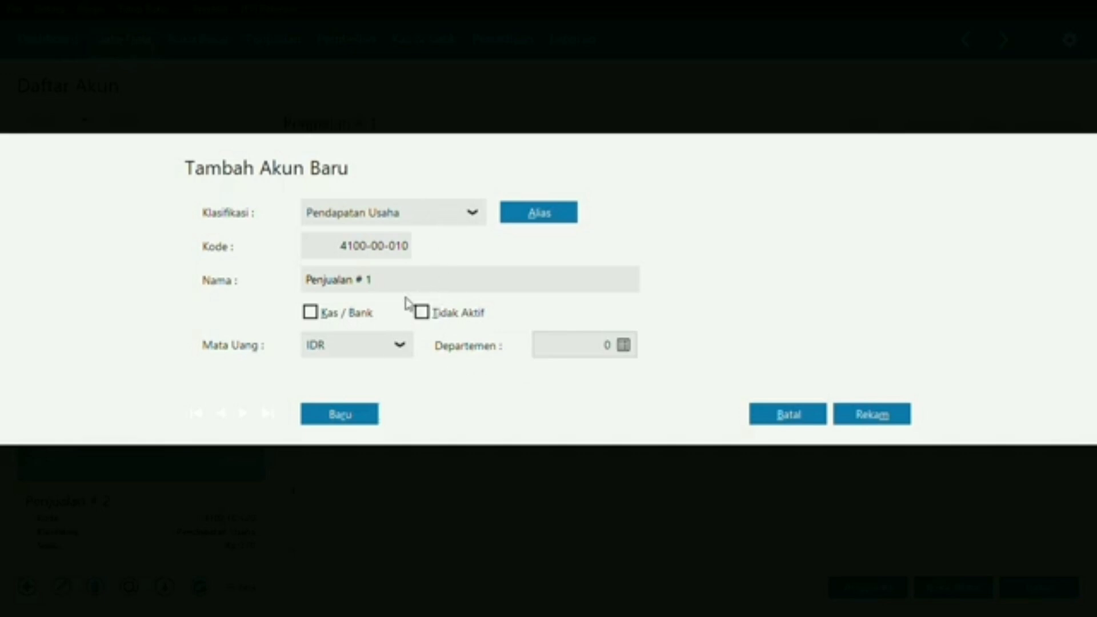
{"action": "left_click", "coordinate": [398, 280]}
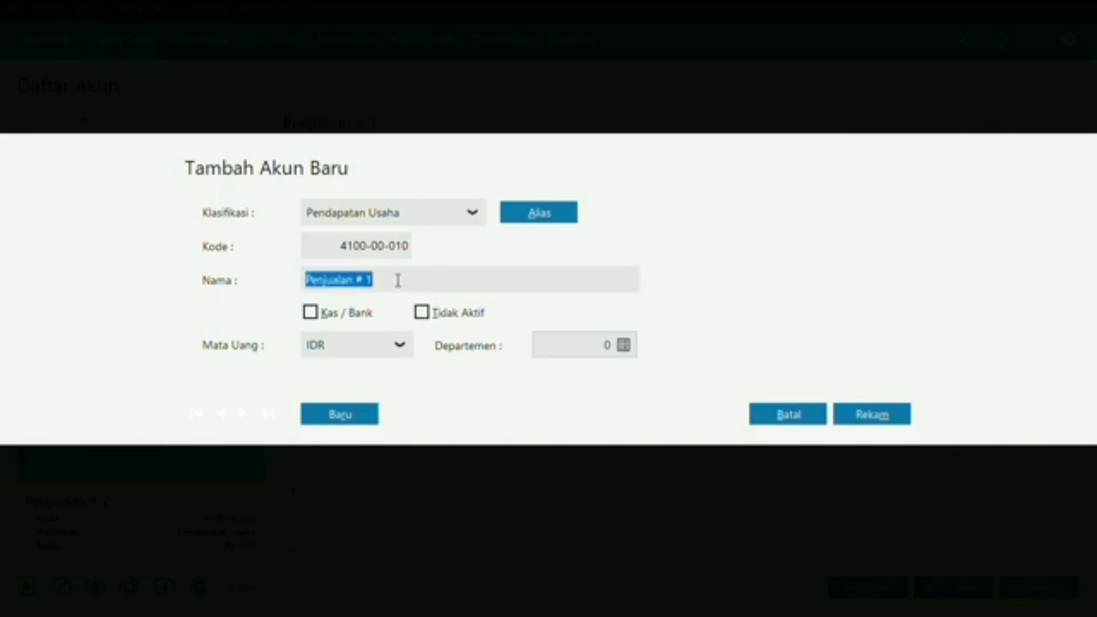
{"action": "key", "text": "BackSpace"}
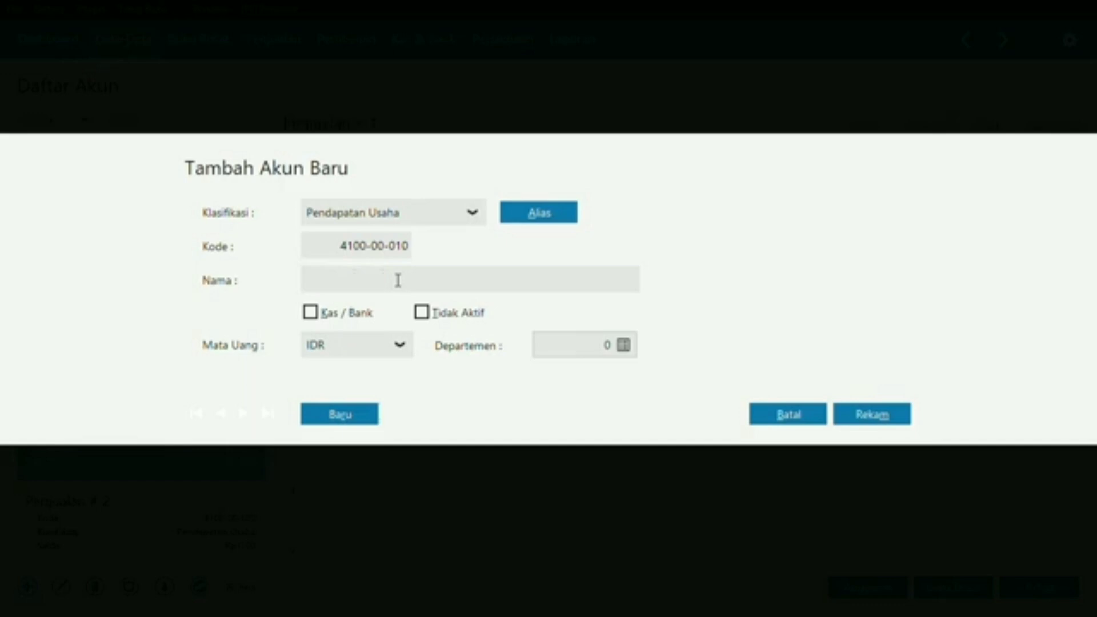
{"action": "type", "text": "Penjualan baran"}
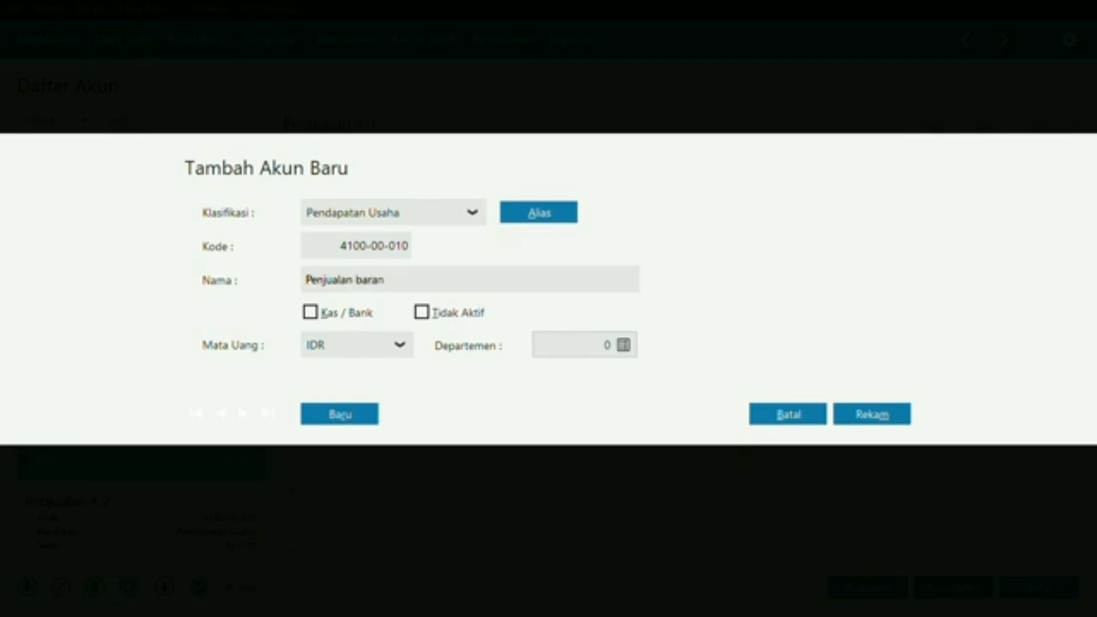
{"action": "type", "text": "g dagang"}
{"action": "left_click", "coordinate": [872, 416]}
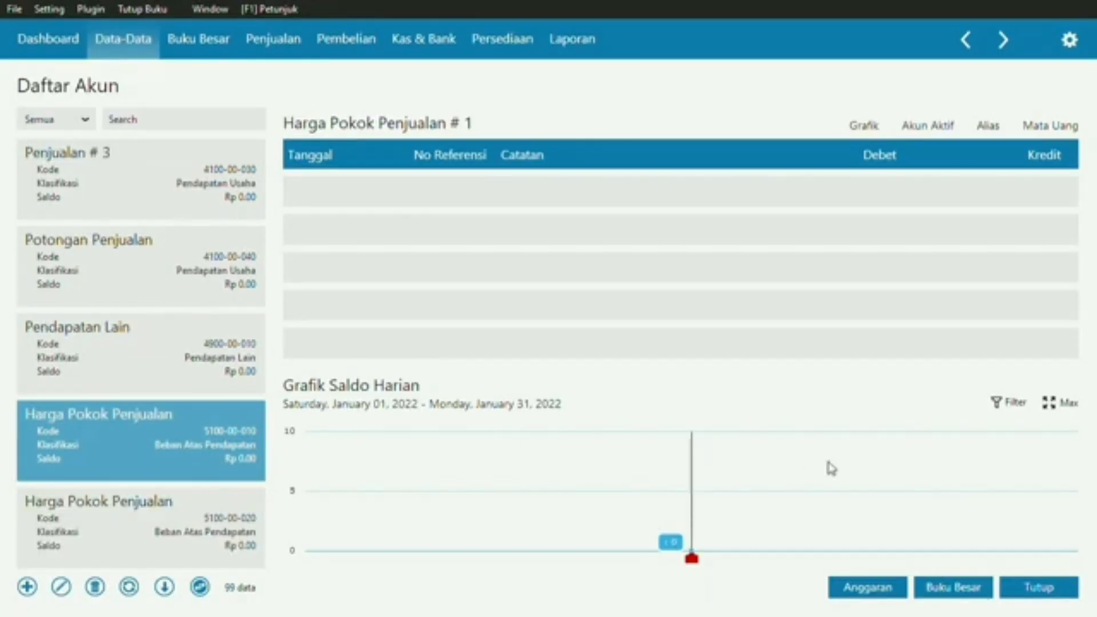
{"action": "left_click", "coordinate": [1058, 599]}
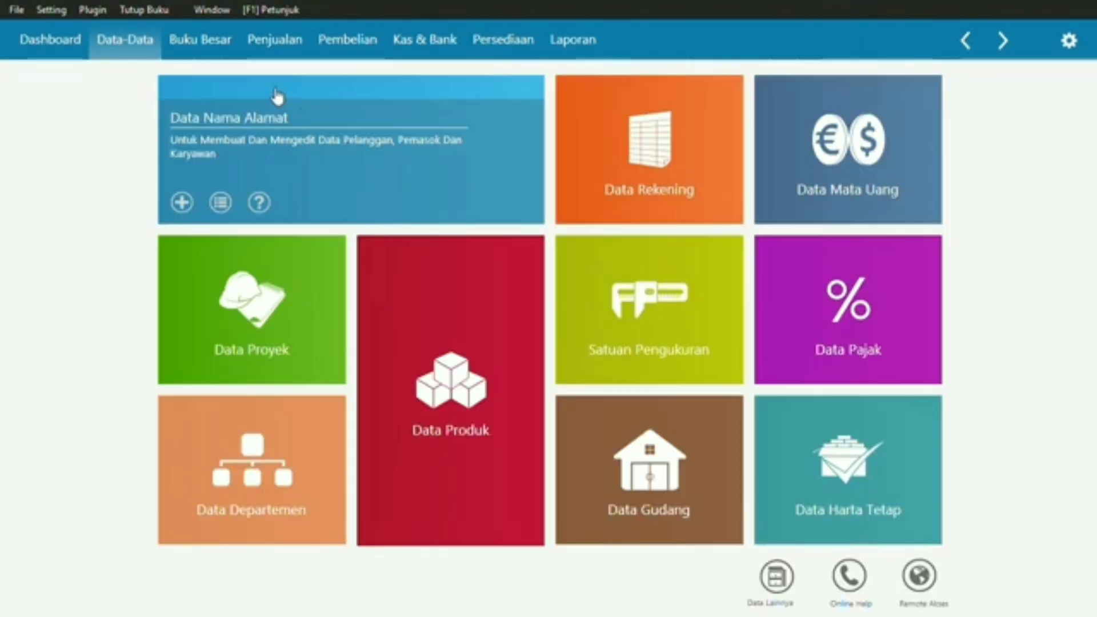
Open the account opening balances (Saldo Awal Akun) and set the Kas account 1100-00-020 to 4,000,000
{"action": "left_click", "coordinate": [56, 12]}
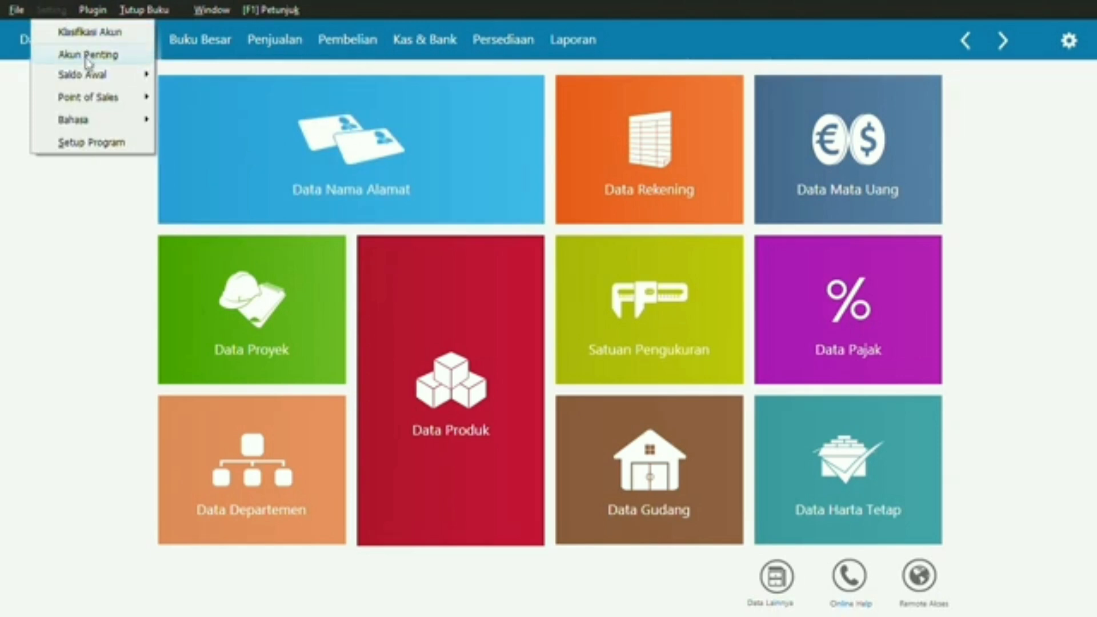
{"action": "mouse_move", "coordinate": [90, 82]}
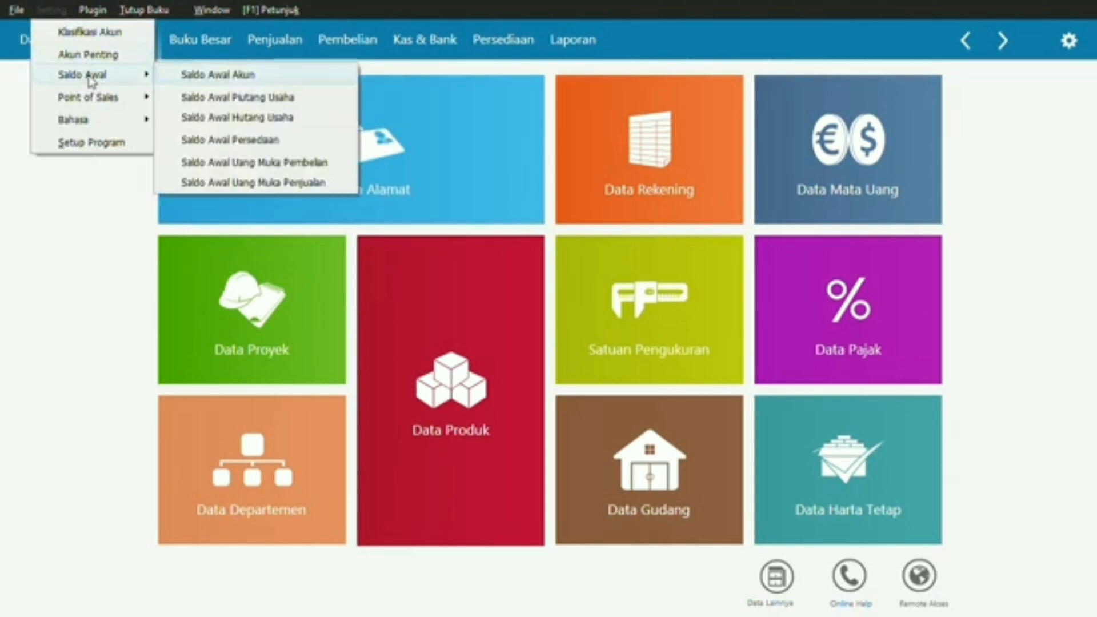
{"action": "left_click", "coordinate": [208, 76]}
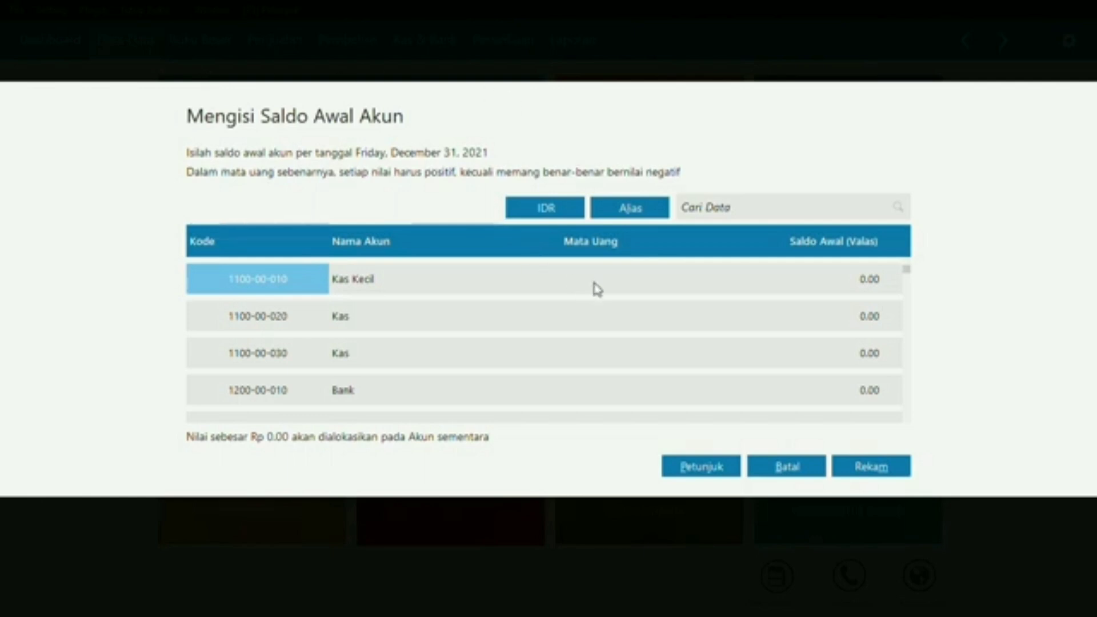
{"action": "left_click", "coordinate": [855, 323]}
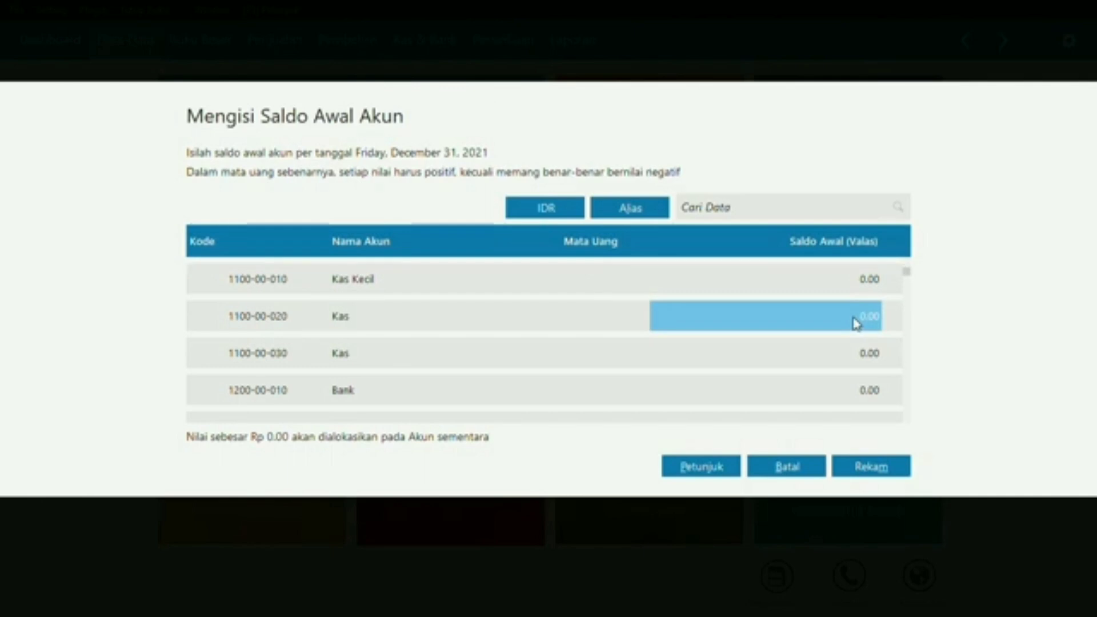
{"action": "type", "text": "240000000"}
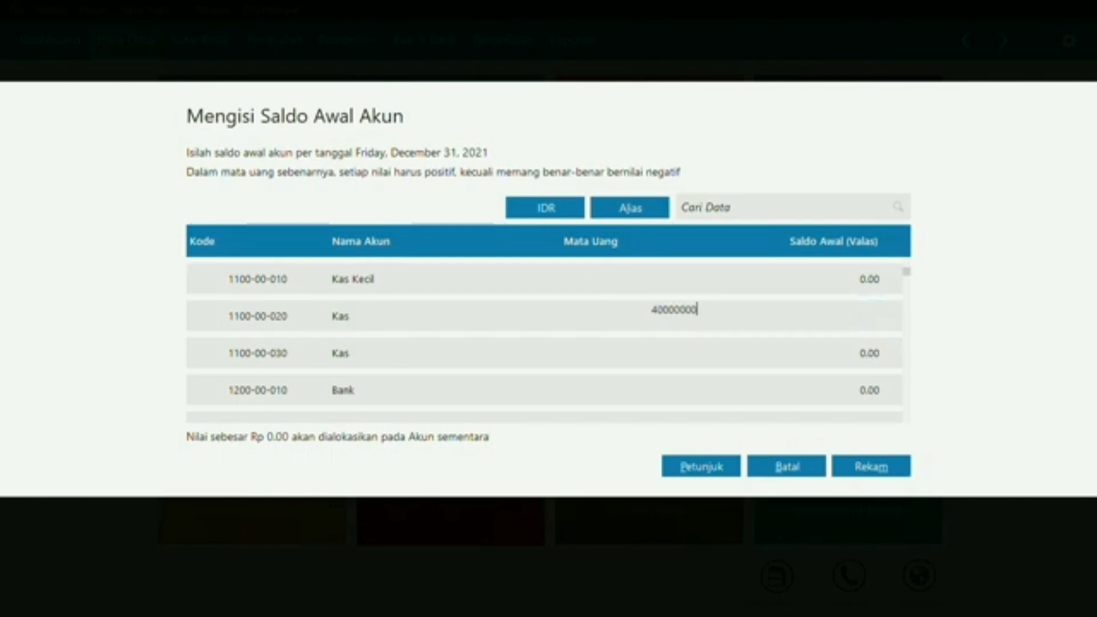
{"action": "key", "text": "Return"}
{"action": "left_click", "coordinate": [855, 324]}
{"action": "type", "text": "4000000"}
{"action": "key", "text": "Return"}
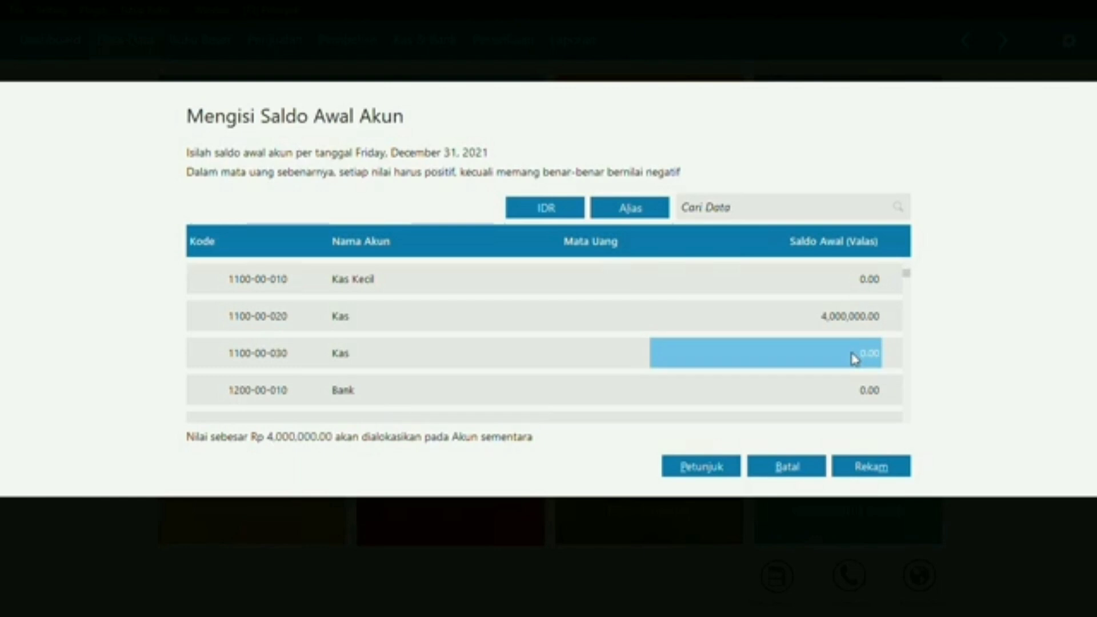
Set the opening balance of Bank account 1200-00-010 to 26,000,000 and record the opening balances, accepting the unbalanced total
{"action": "left_click", "coordinate": [857, 394]}
{"action": "type", "text": "26,000,00"}
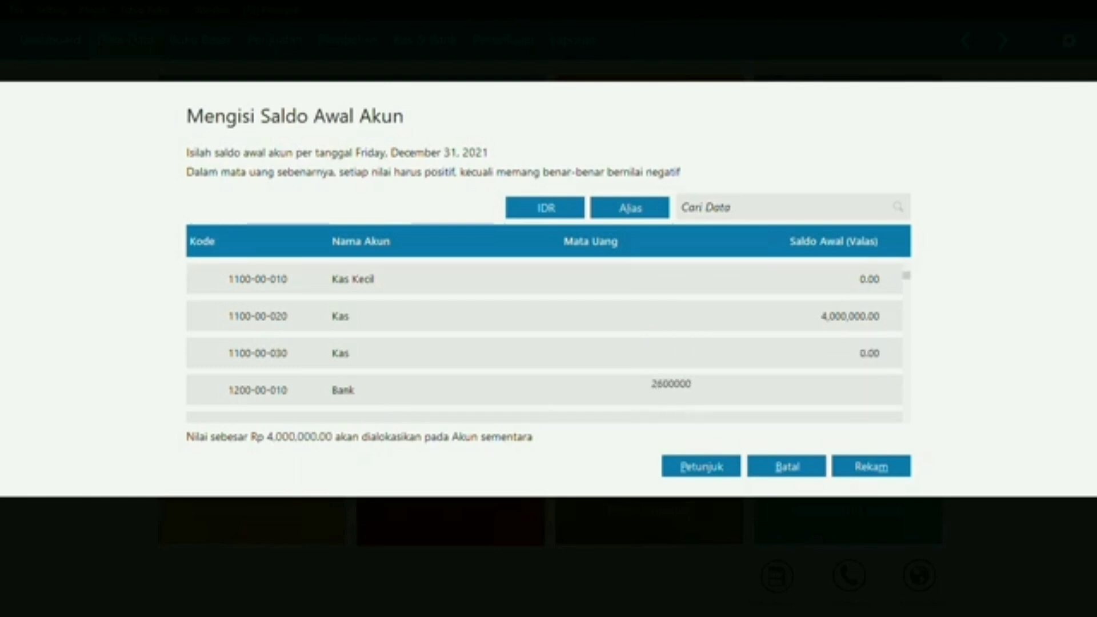
{"action": "type", "text": "0"}
{"action": "key", "text": "Return"}
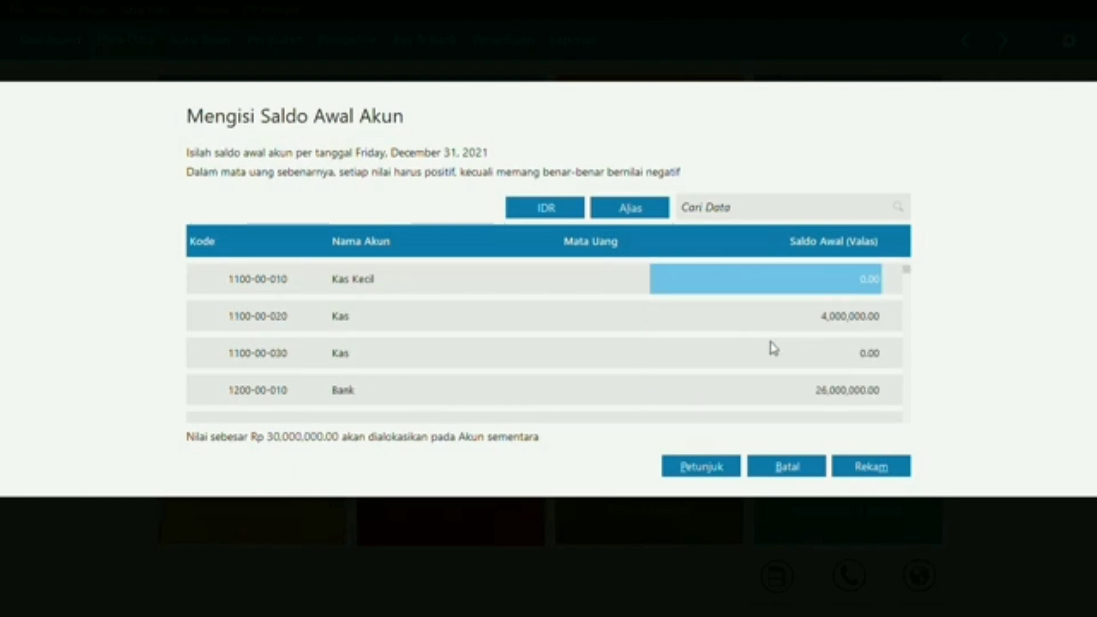
{"action": "left_click", "coordinate": [872, 466]}
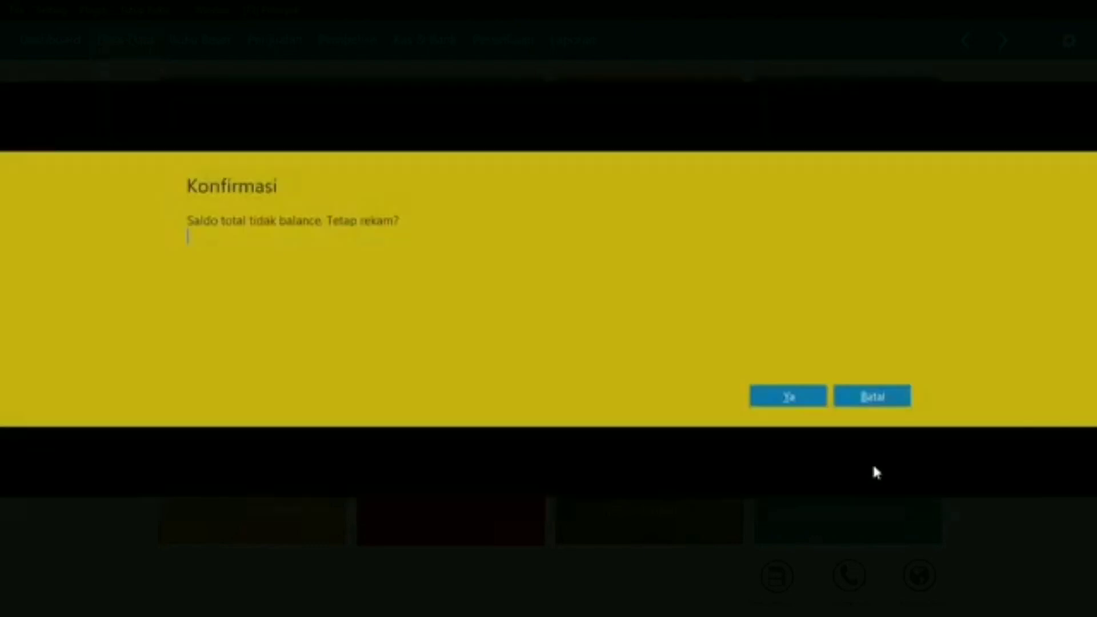
{"action": "left_click", "coordinate": [804, 400]}
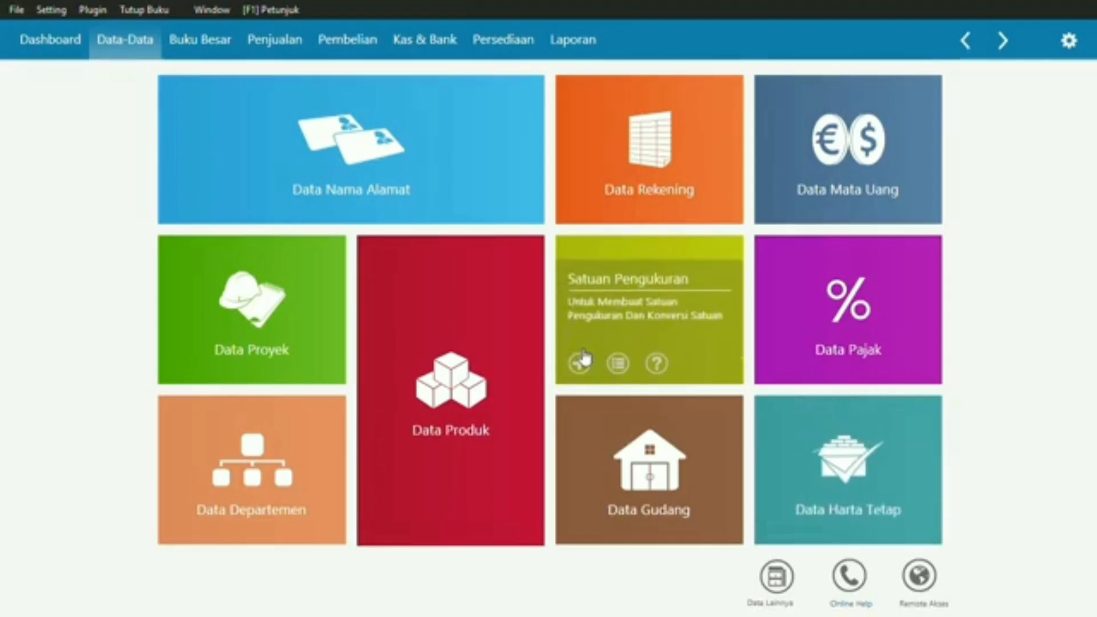
Create a new record in Data Nama Alamat and enter PT Kentaki Fried Chicken as the company name
{"action": "mouse_move", "coordinate": [268, 247]}
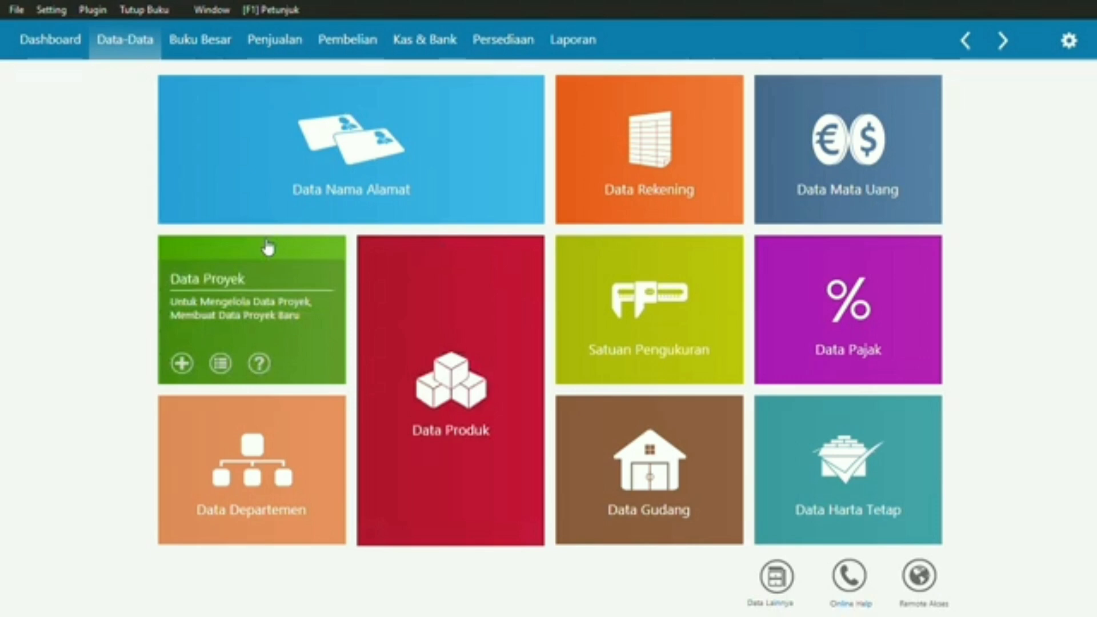
{"action": "mouse_move", "coordinate": [255, 190]}
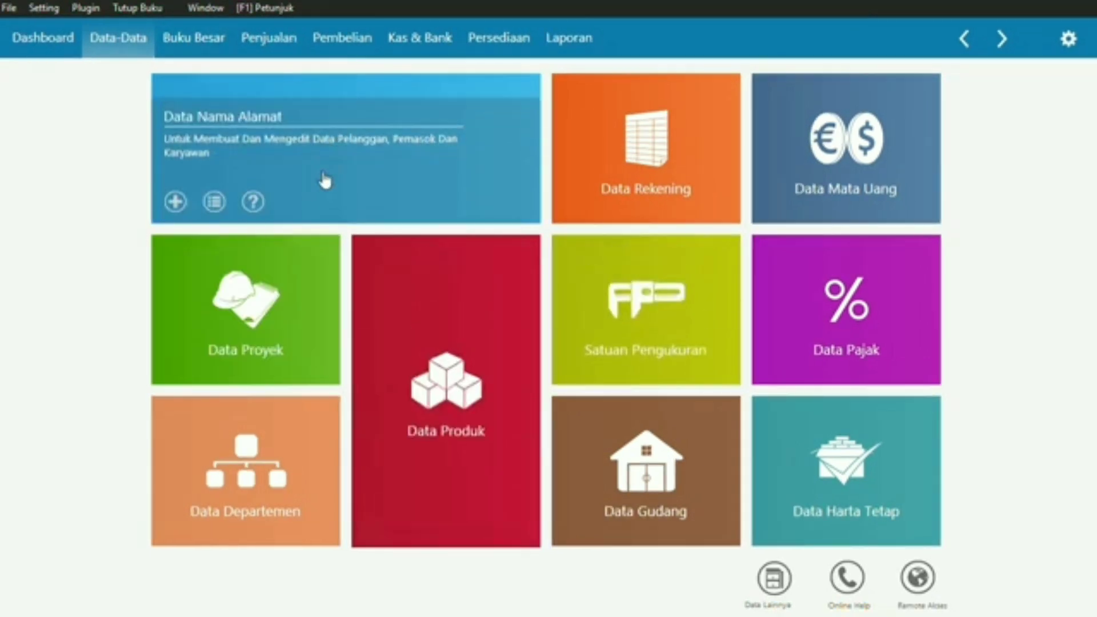
{"action": "left_click", "coordinate": [178, 201]}
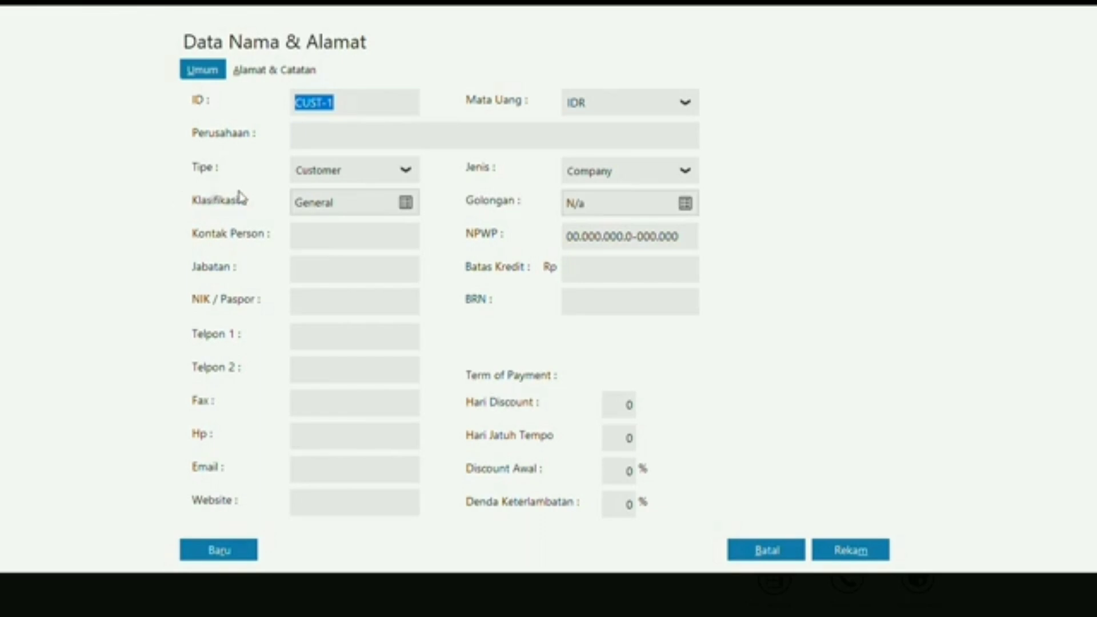
{"action": "left_click", "coordinate": [362, 139]}
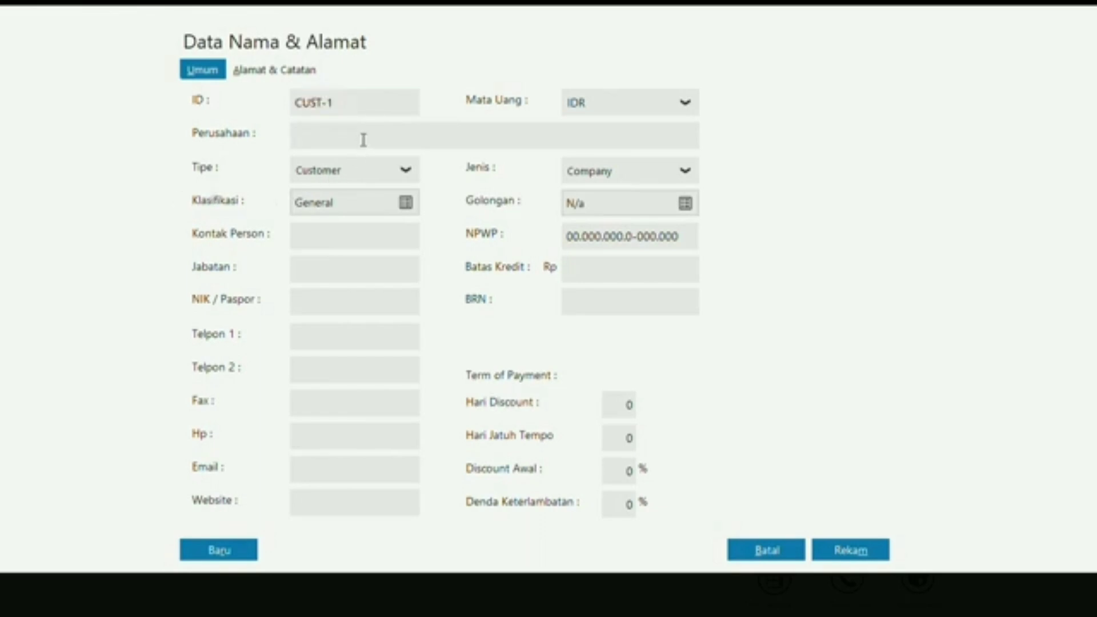
{"action": "type", "text": "pt"}
{"action": "key", "text": "BackSpace"}
{"action": "key", "text": "BackSpace"}
{"action": "type", "text": "P"}
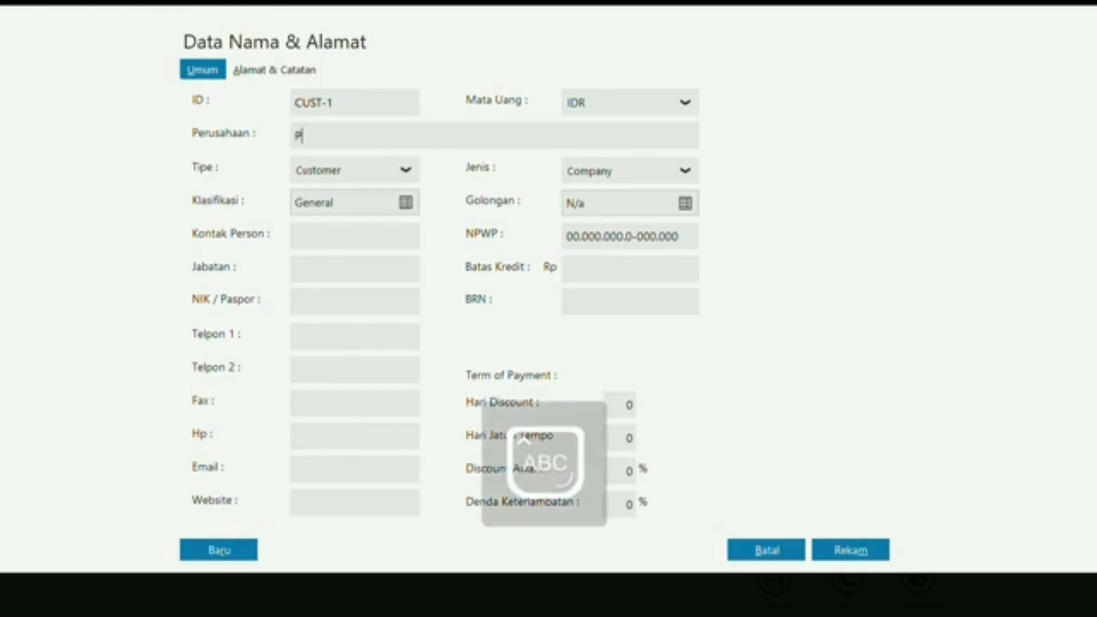
{"action": "type", "text": "T KENTAKI"}
{"action": "key", "text": "BackSpace"}
{"action": "key", "text": "BackSpace"}
{"action": "key", "text": "BackSpace"}
{"action": "key", "text": "BackSpace"}
{"action": "key", "text": "BackSpace"}
{"action": "key", "text": "BackSpace"}
{"action": "type", "text": "entaki"}
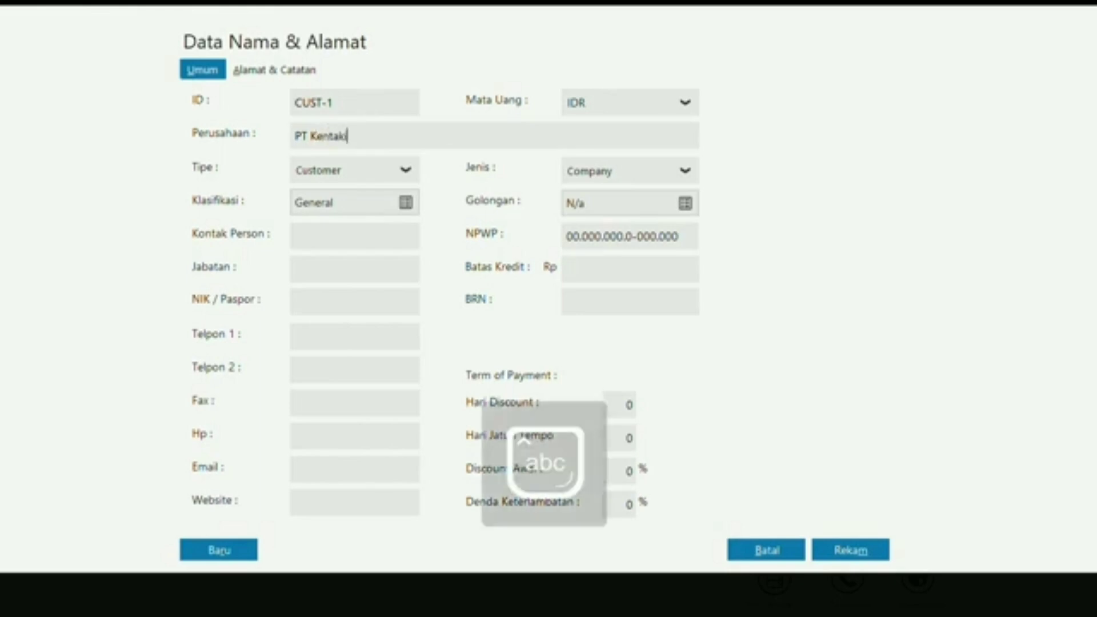
{"action": "type", "text": " Fried "}
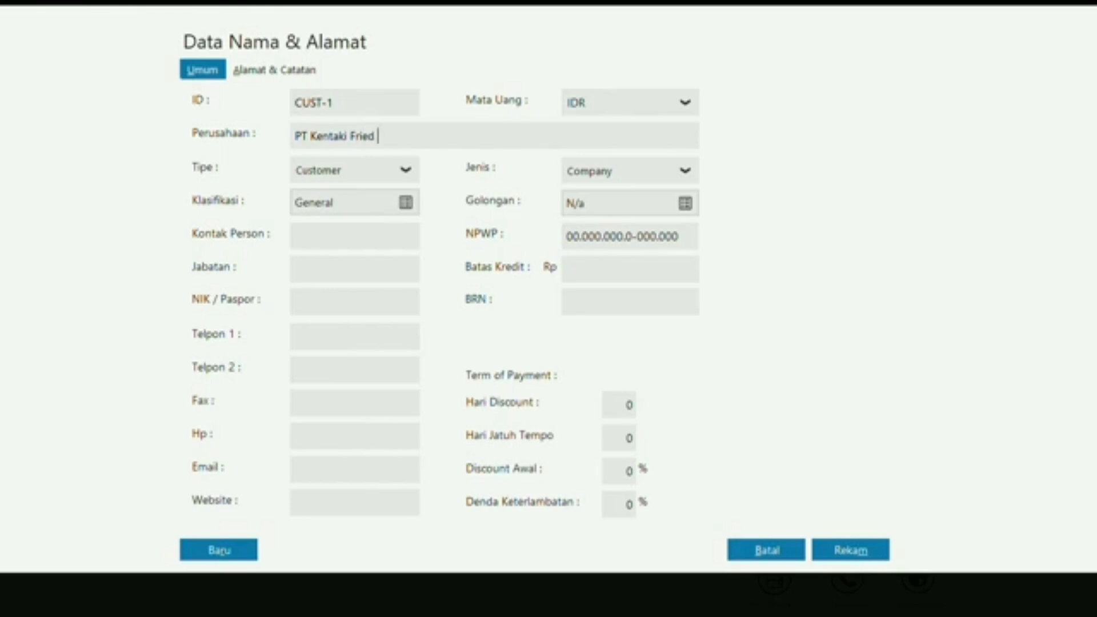
{"action": "type", "text": "Chicken"}
Choose Customer as the type for PT Kentaki Fried Chicken and save the record
{"action": "left_click", "coordinate": [398, 177]}
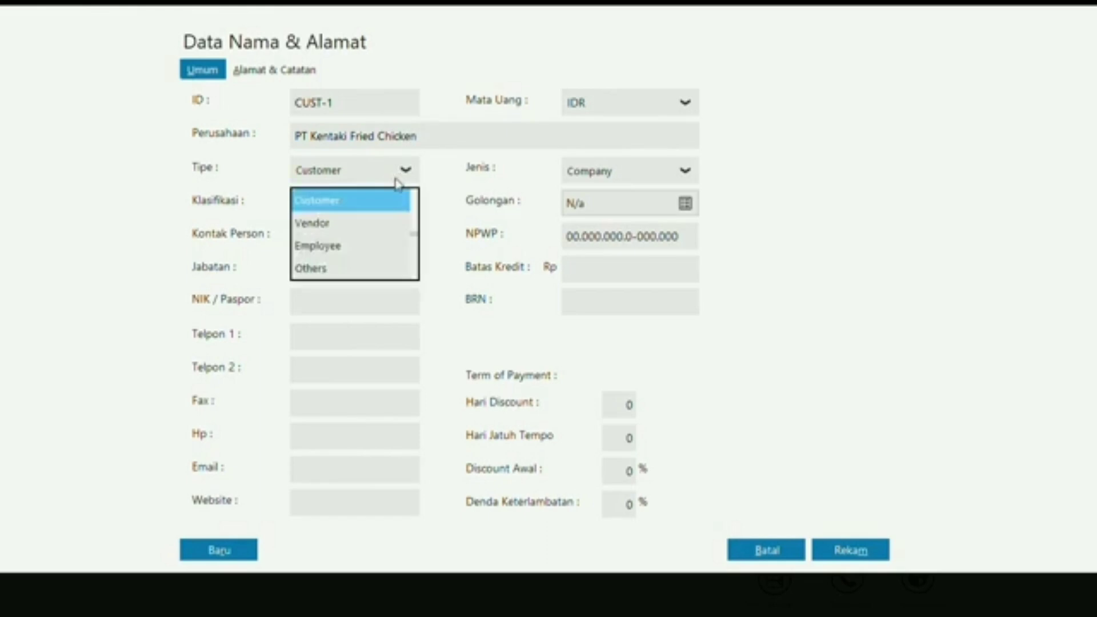
{"action": "left_click", "coordinate": [383, 206]}
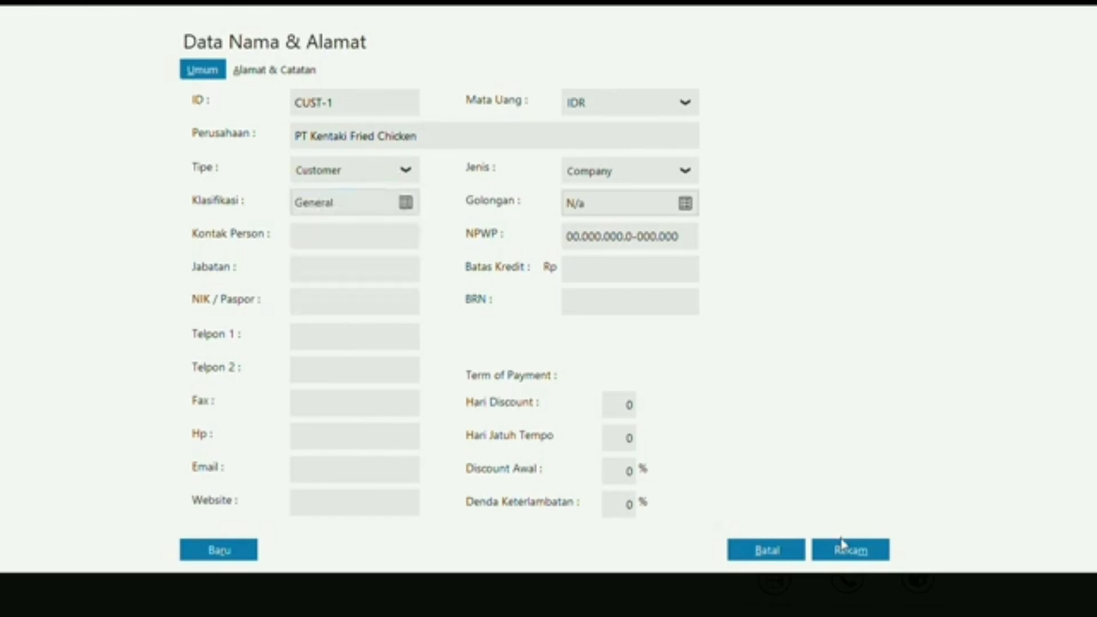
{"action": "left_click", "coordinate": [851, 552]}
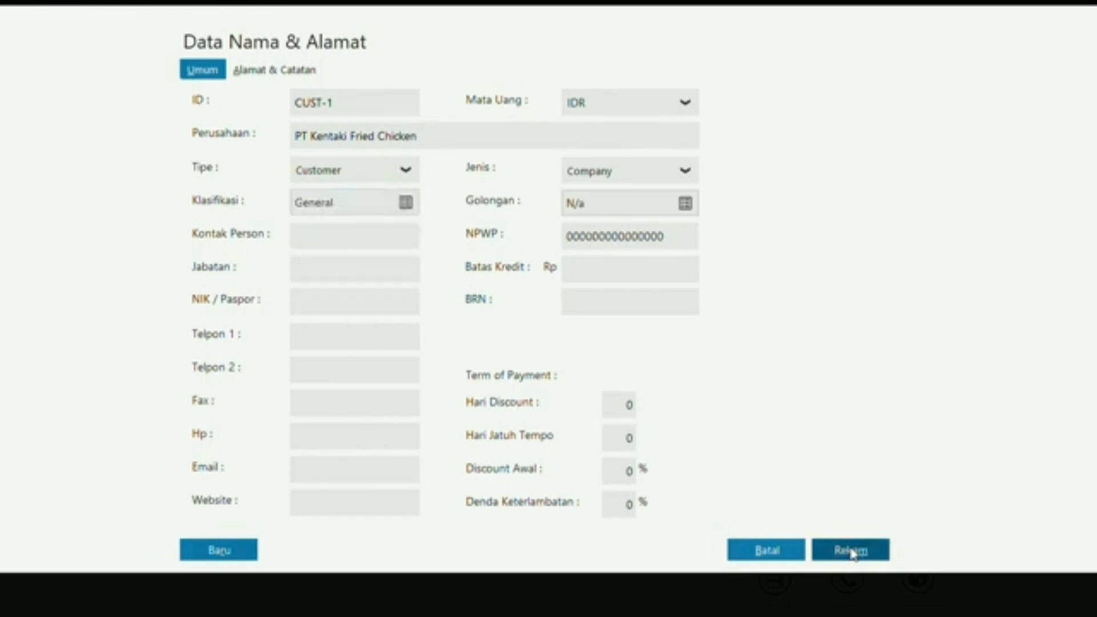
{"action": "left_click", "coordinate": [800, 399]}
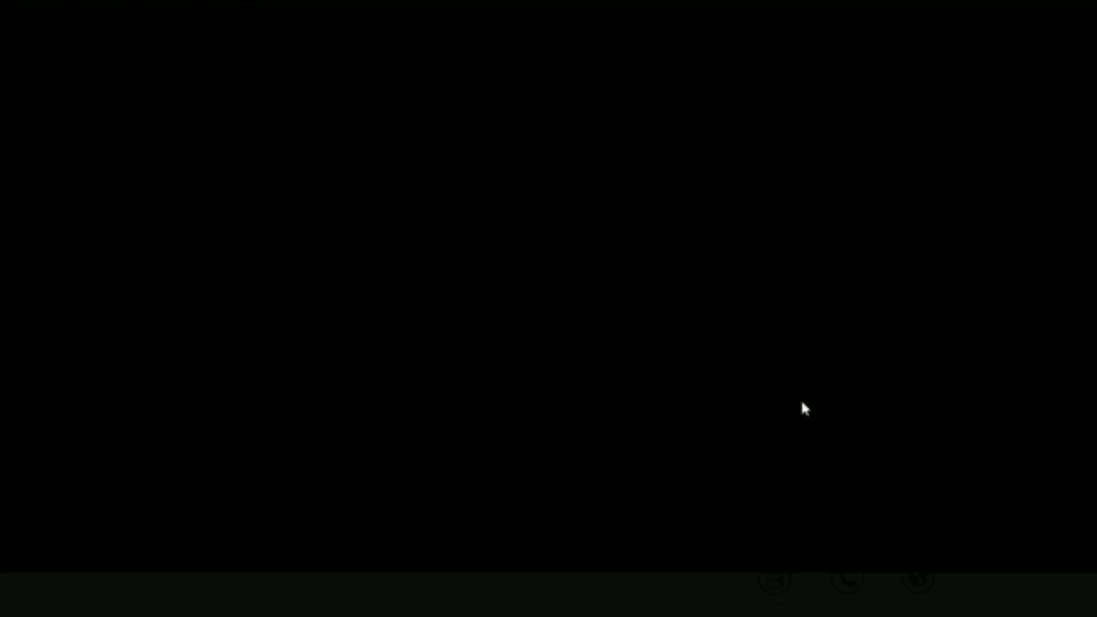
Add PT richeese Kuliner indonesia as a new Customer record in Data Nama Alamat and save it without an NPWP or NIK
{"action": "mouse_move", "coordinate": [299, 179]}
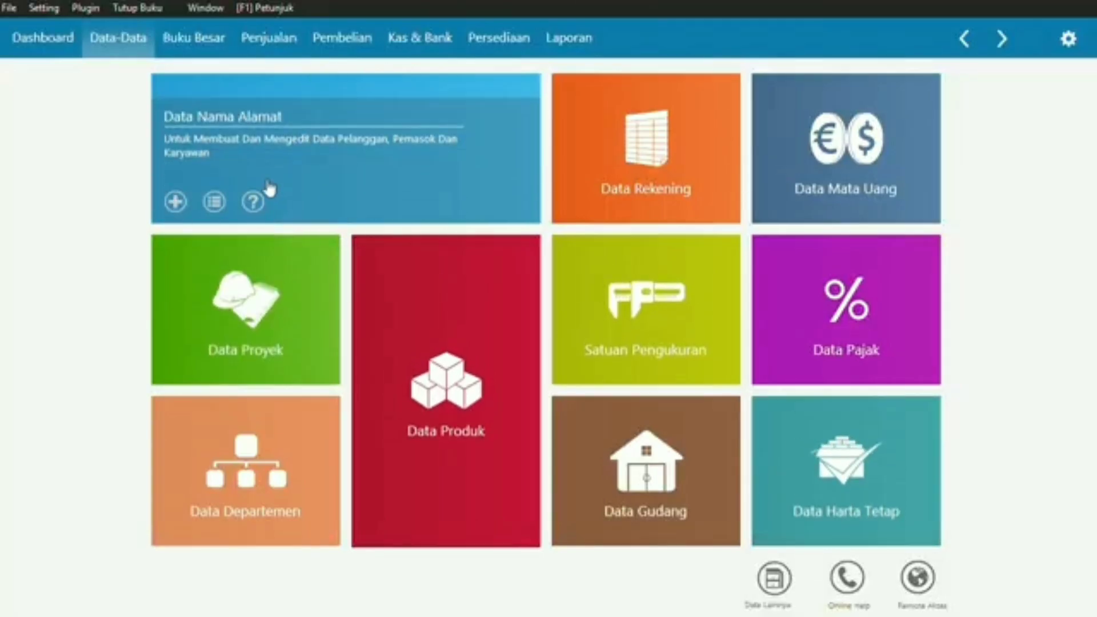
{"action": "left_click", "coordinate": [176, 202]}
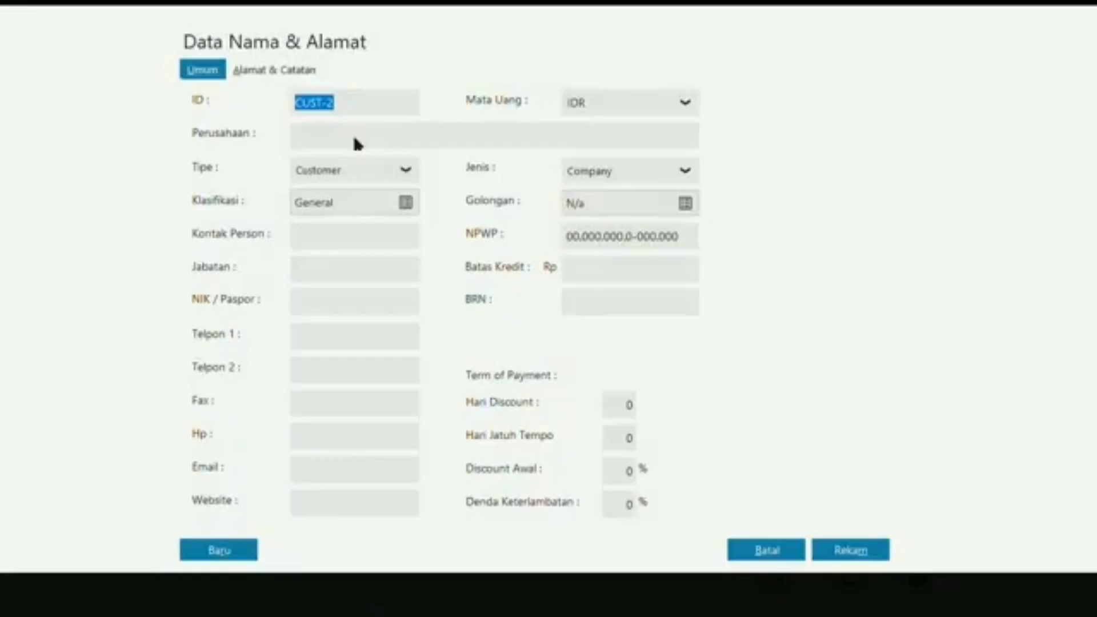
{"action": "left_click", "coordinate": [355, 138]}
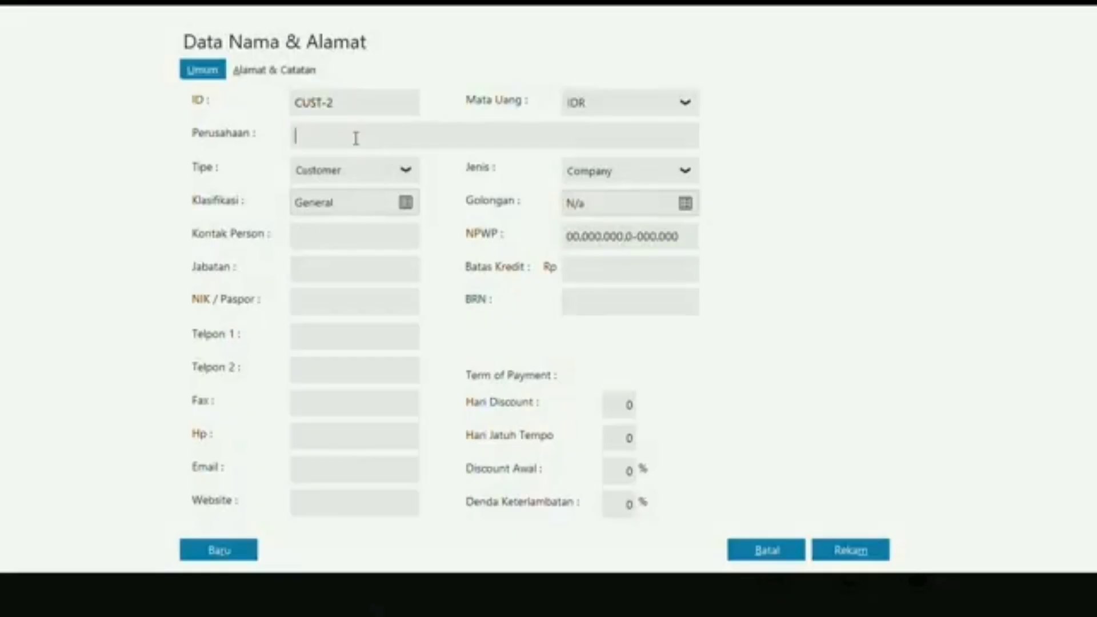
{"action": "type", "text": "PT richeese Kuliner indonesia"}
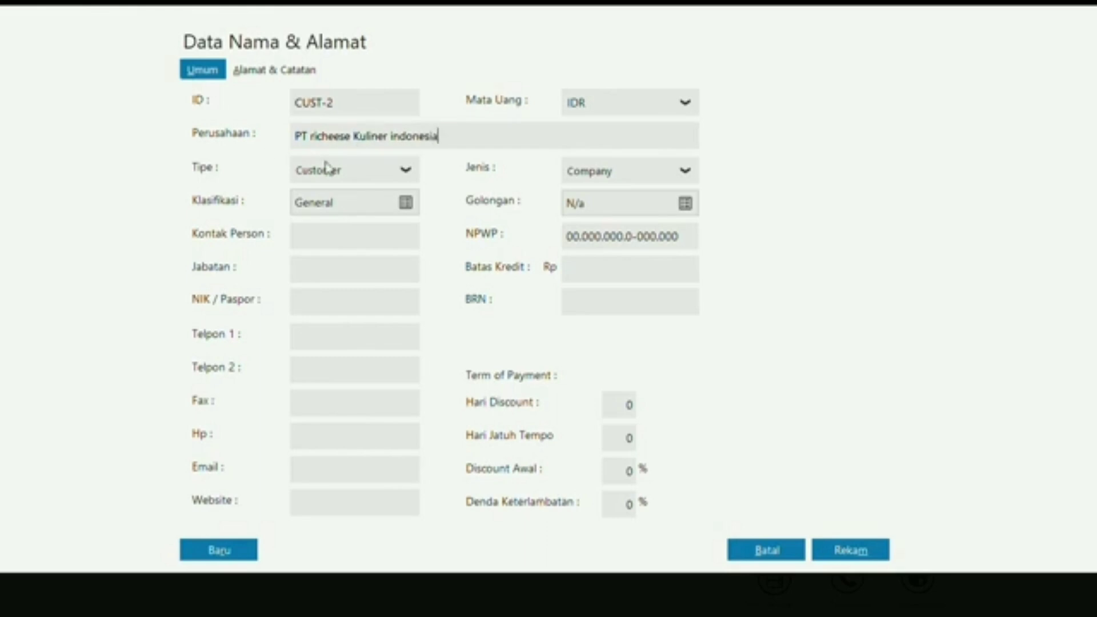
{"action": "left_click", "coordinate": [829, 547]}
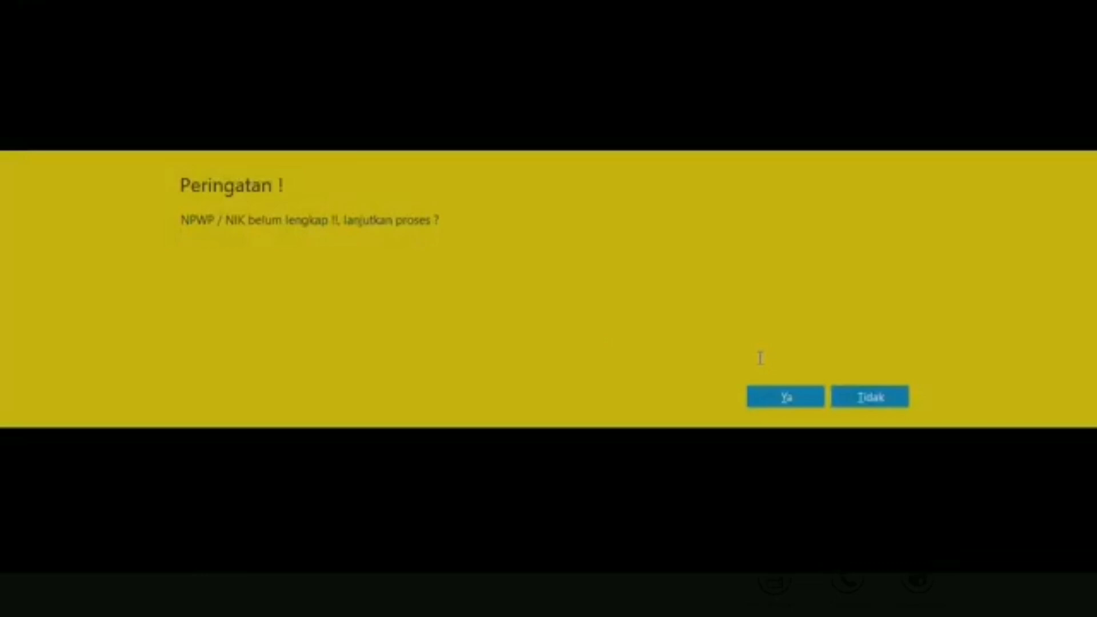
{"action": "left_click", "coordinate": [784, 397]}
Add PT mcdonalds as a new Customer record in Data Nama Alamat and save it without an NPWP or NIK
{"action": "mouse_move", "coordinate": [308, 222]}
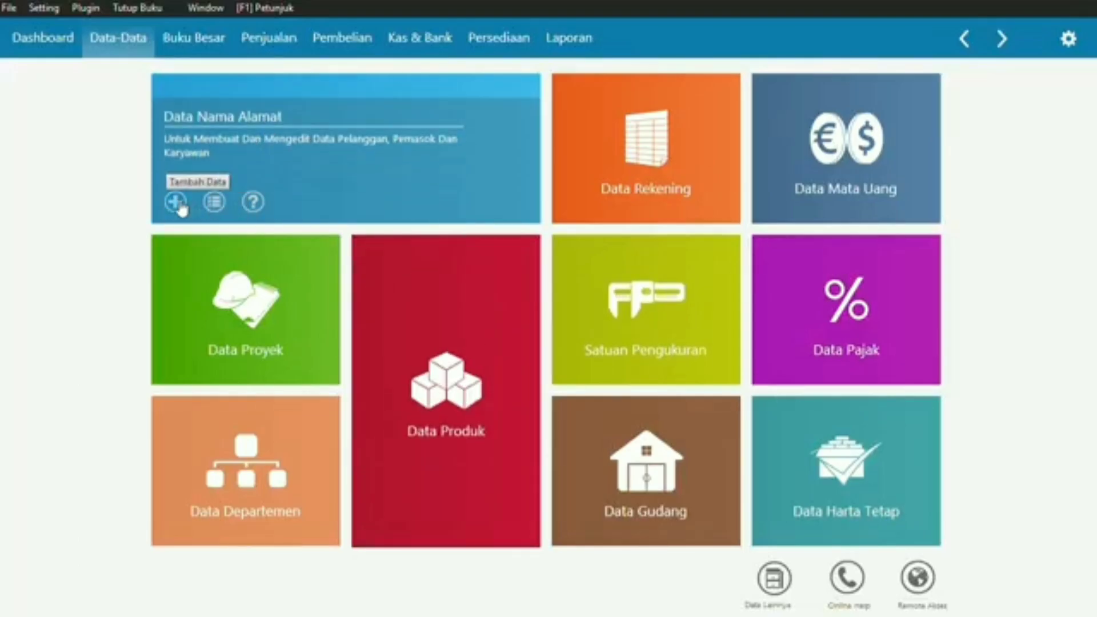
{"action": "left_click", "coordinate": [179, 205]}
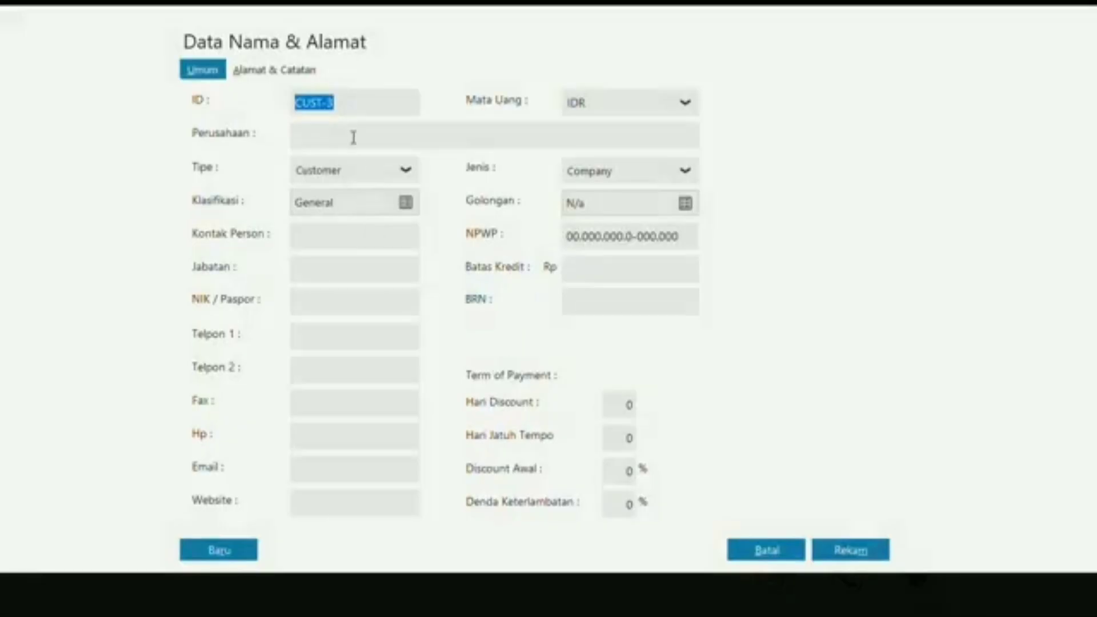
{"action": "left_click", "coordinate": [351, 135]}
{"action": "type", "text": "pt"}
{"action": "key", "text": "BackSpace"}
{"action": "key", "text": "BackSpace"}
{"action": "type", "text": "PT mcdonalds"}
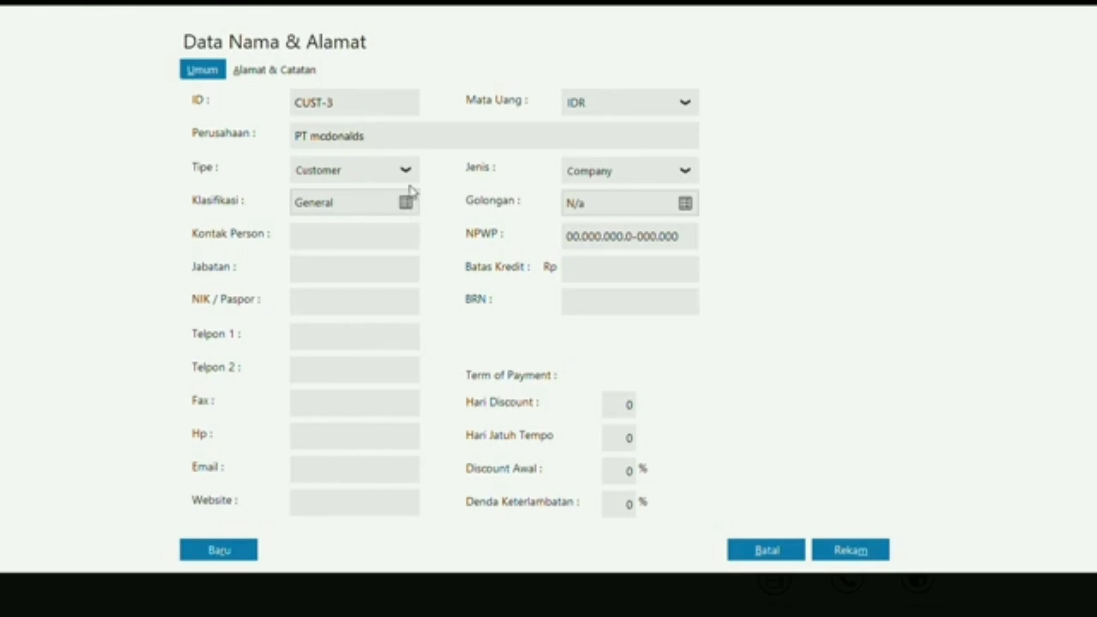
{"action": "left_click", "coordinate": [850, 551]}
{"action": "left_click", "coordinate": [783, 397]}
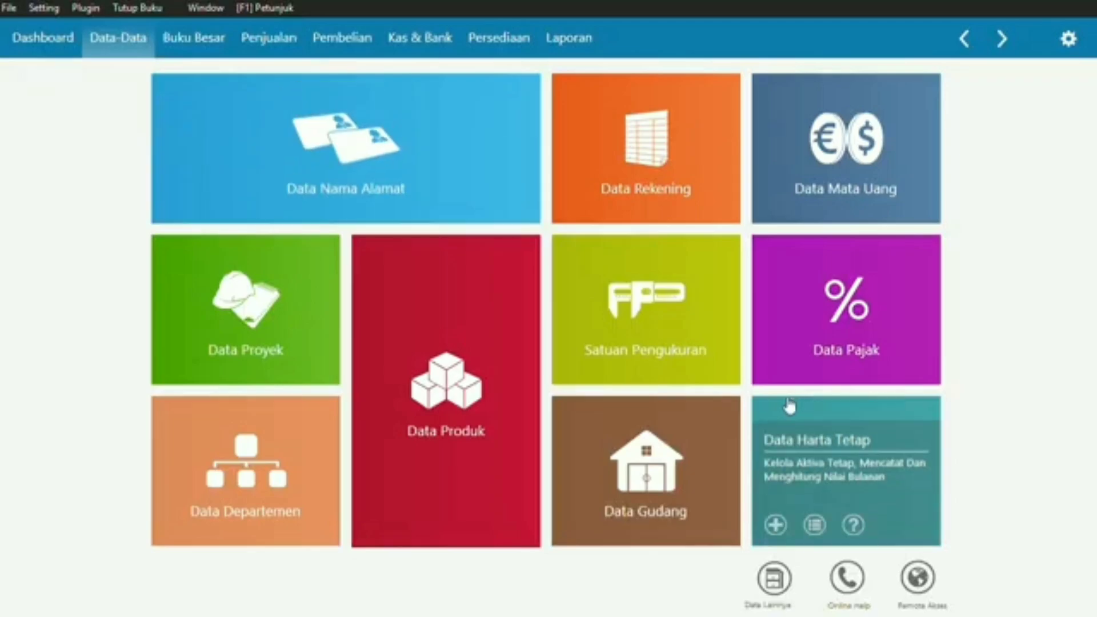
Review the saved customers in the Data Nama Alamat list, including the PT richeese Kuliner indonesia details, and return to the Data-Data overview
{"action": "mouse_move", "coordinate": [314, 195]}
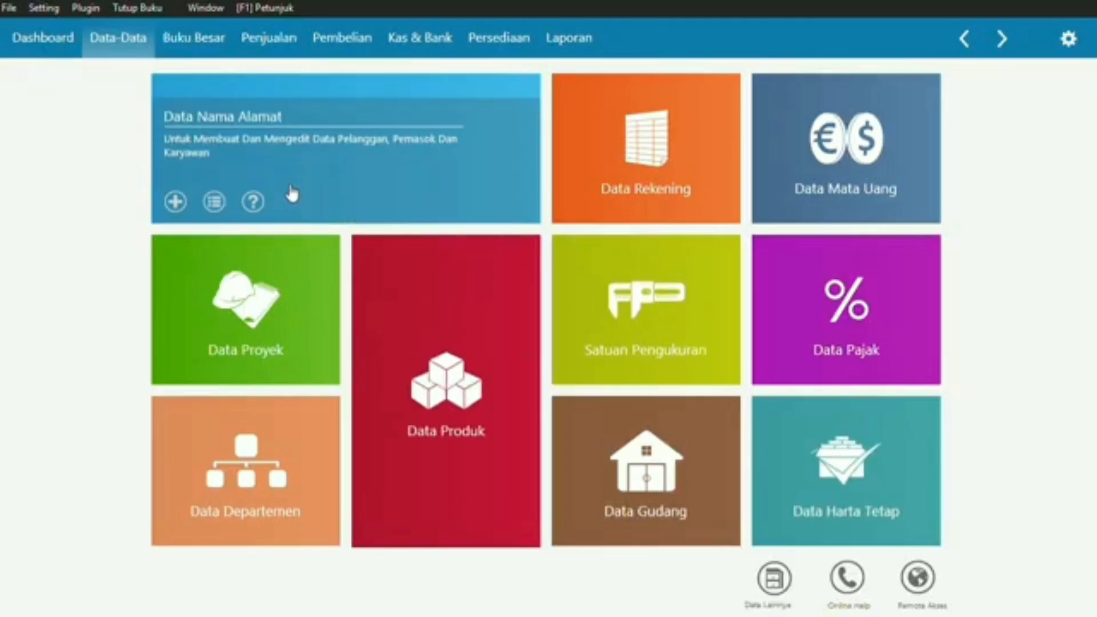
{"action": "left_click", "coordinate": [214, 202]}
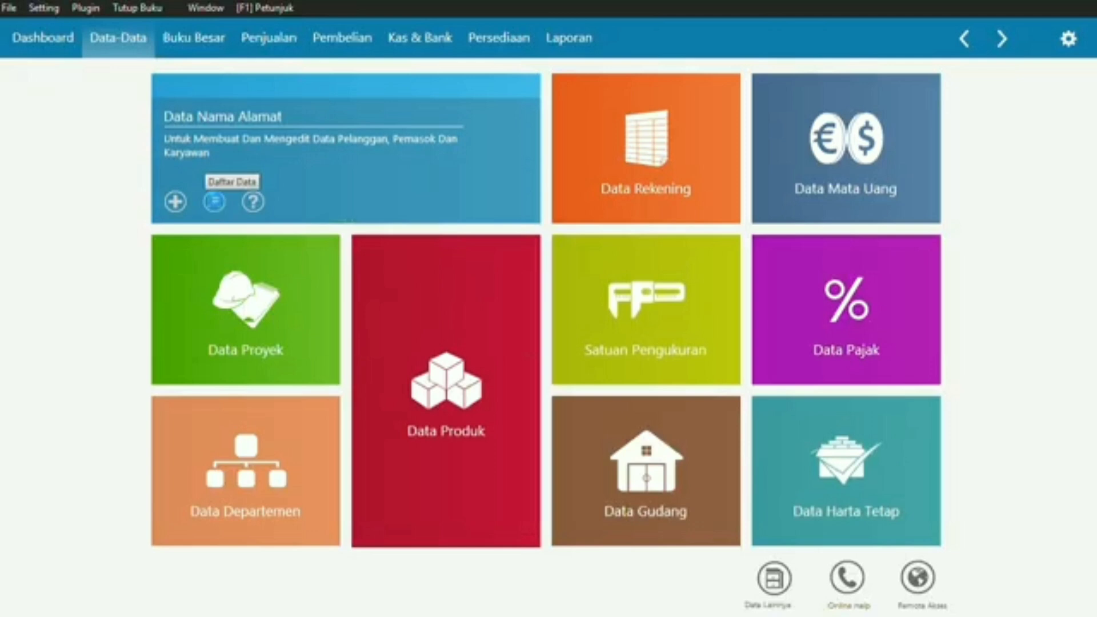
{"action": "left_click", "coordinate": [168, 216]}
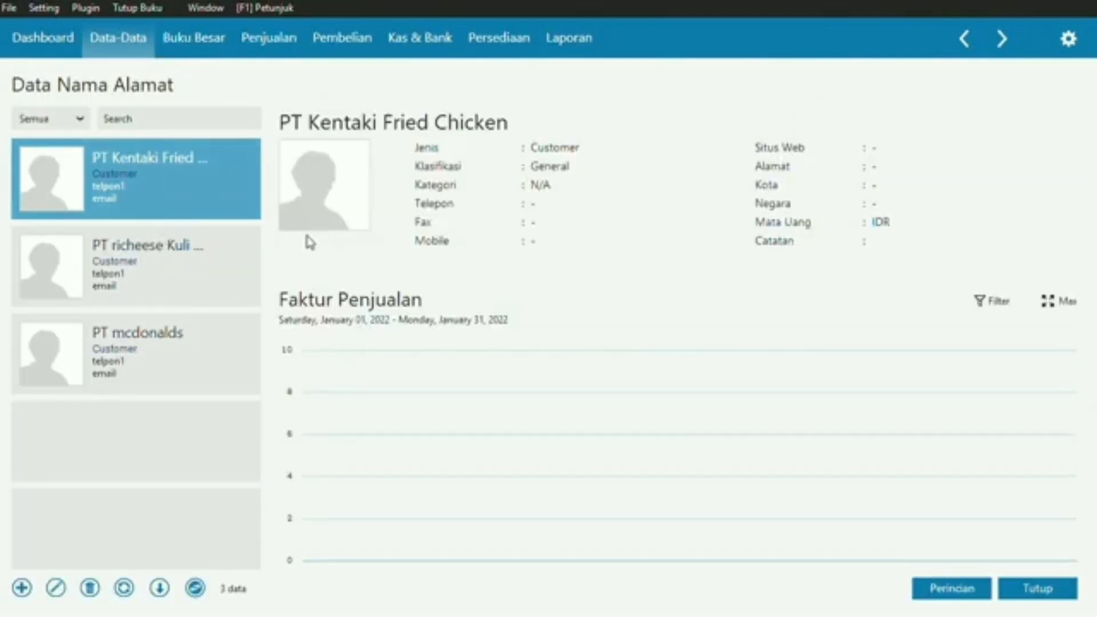
{"action": "left_click", "coordinate": [167, 245]}
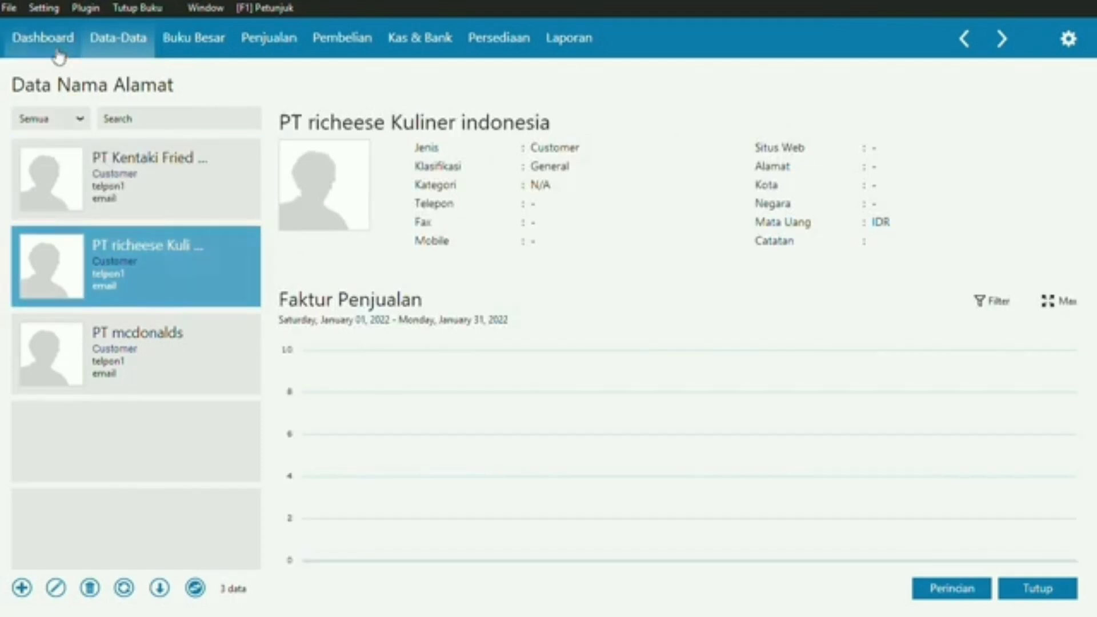
{"action": "left_click", "coordinate": [108, 43]}
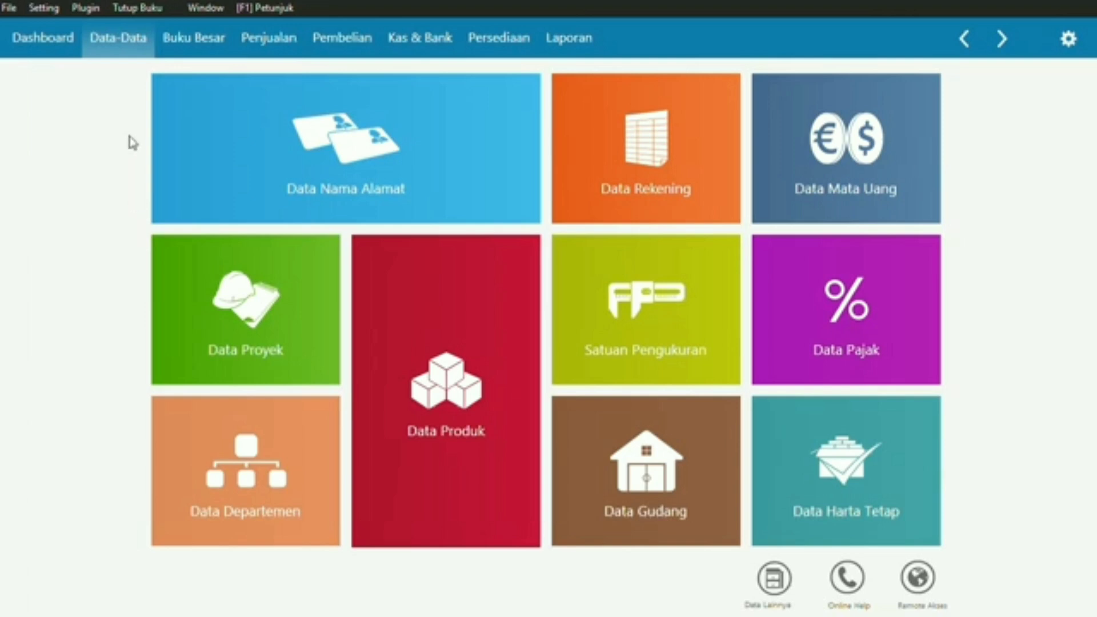
Open the opening receivables (Saldo Awal Piutang Usaha) and start a new entry for customer PT Kentaki Fried Chicken
{"action": "left_click", "coordinate": [51, 9]}
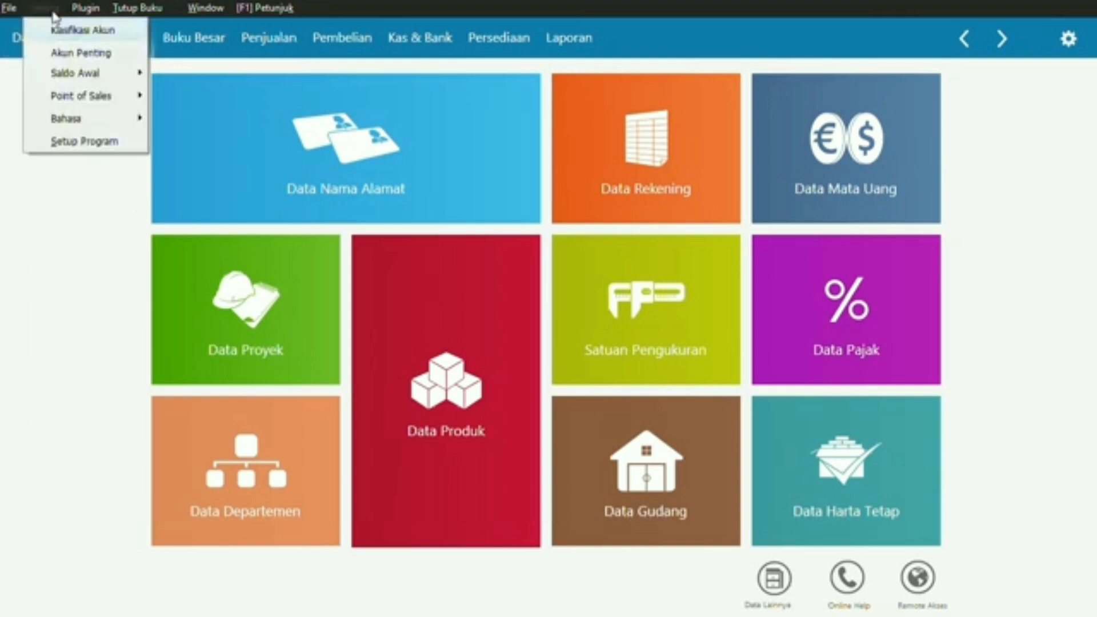
{"action": "mouse_move", "coordinate": [84, 72]}
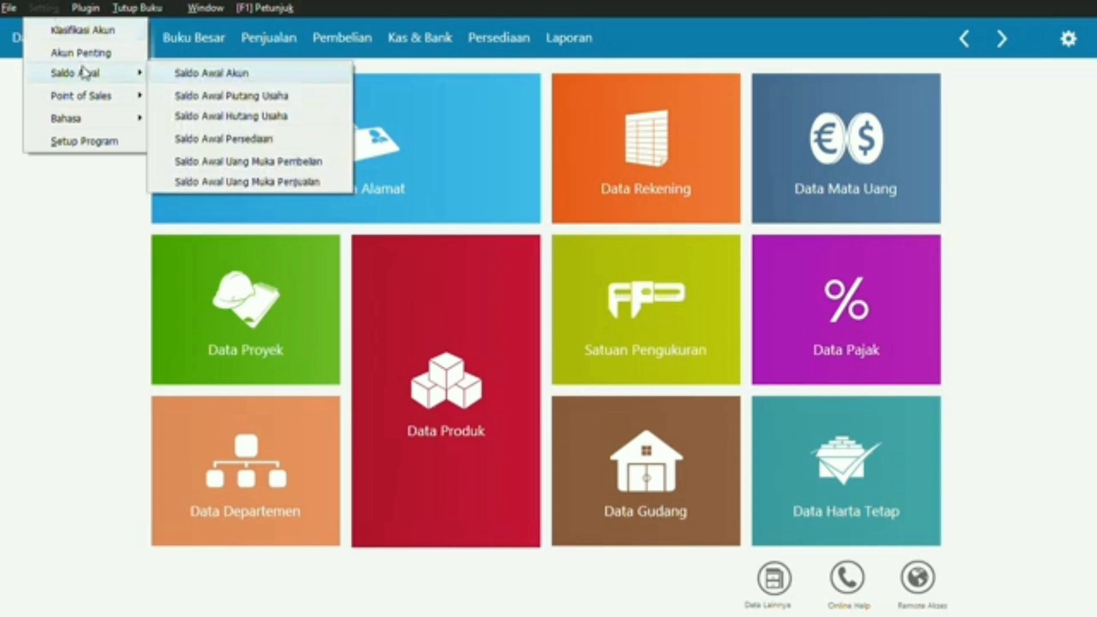
{"action": "left_click", "coordinate": [191, 98]}
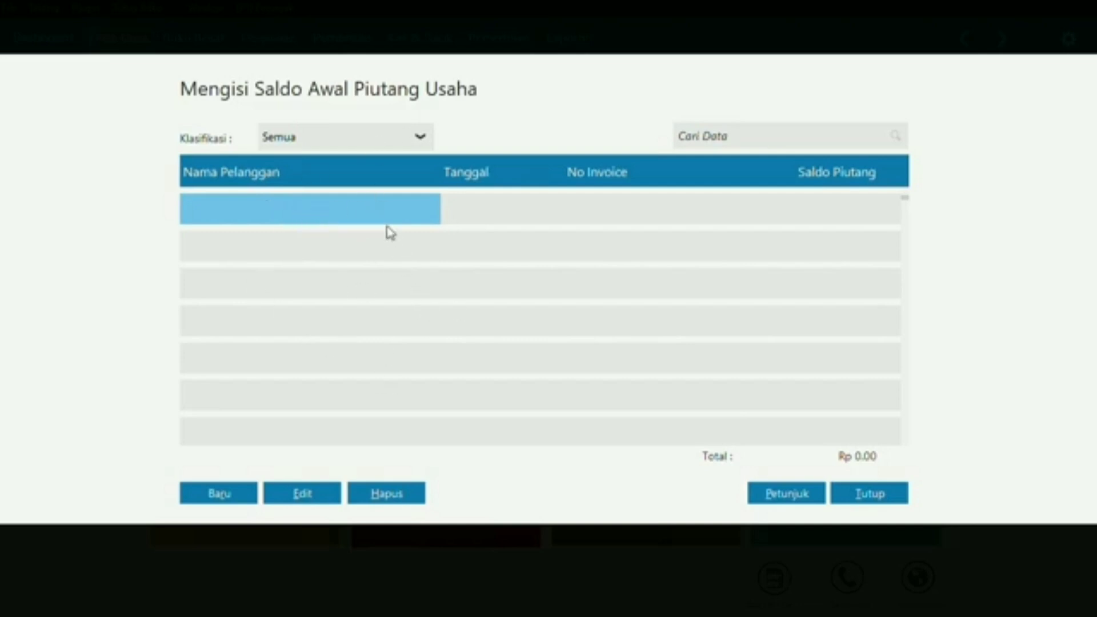
{"action": "left_click", "coordinate": [210, 500]}
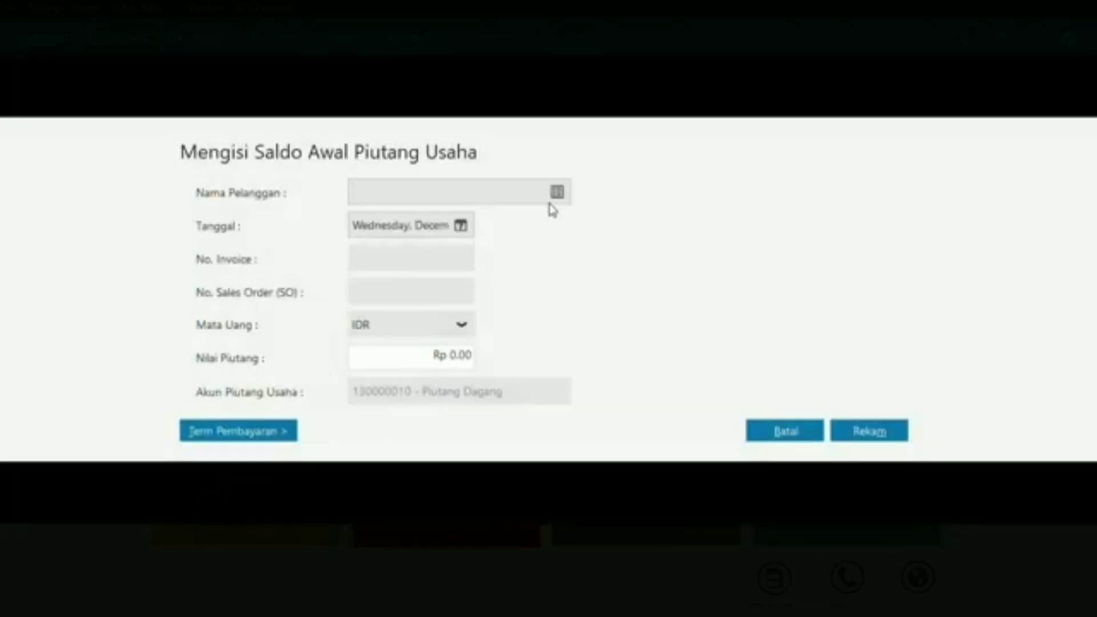
{"action": "left_click", "coordinate": [554, 195]}
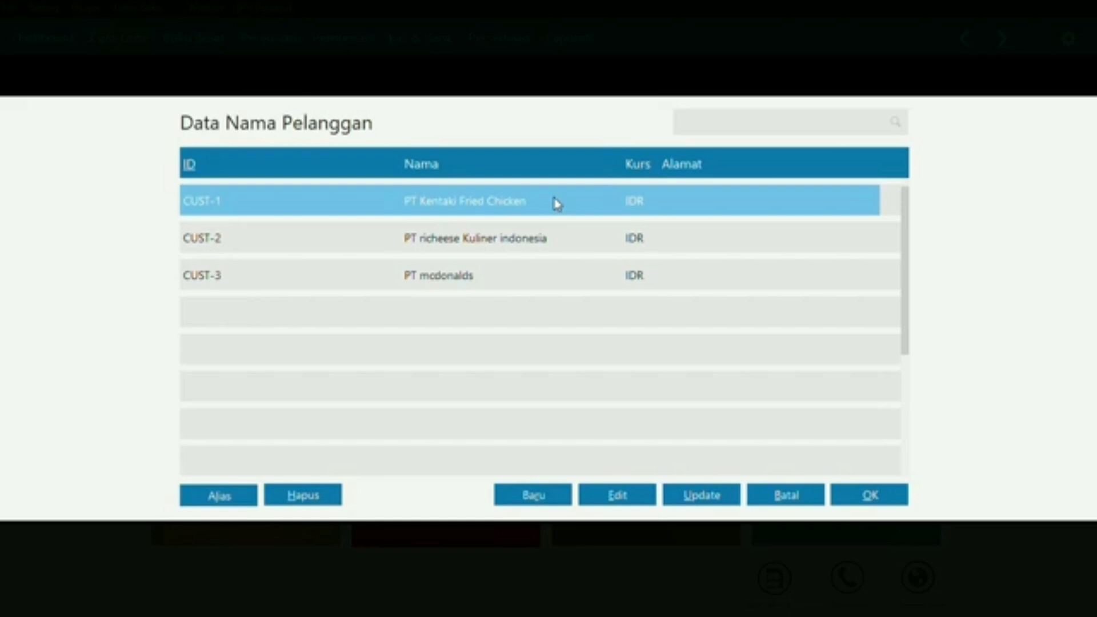
{"action": "double_click", "coordinate": [557, 203]}
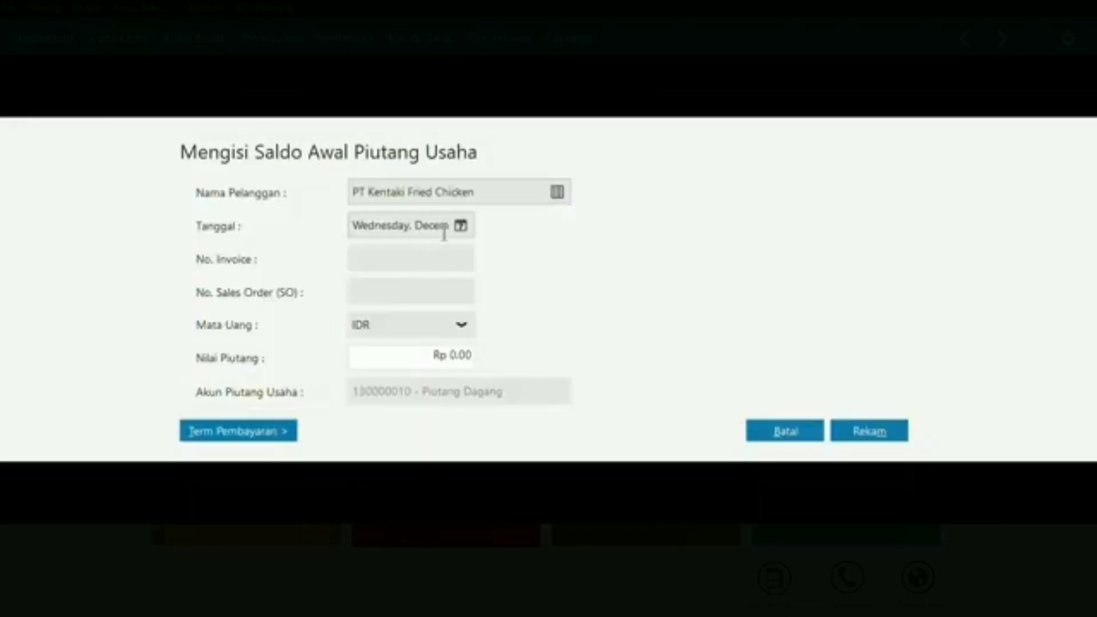
Choose December 1, 2021 as the date of the PT Kentaki Fried Chicken receivable and check the full date
{"action": "left_click", "coordinate": [461, 225]}
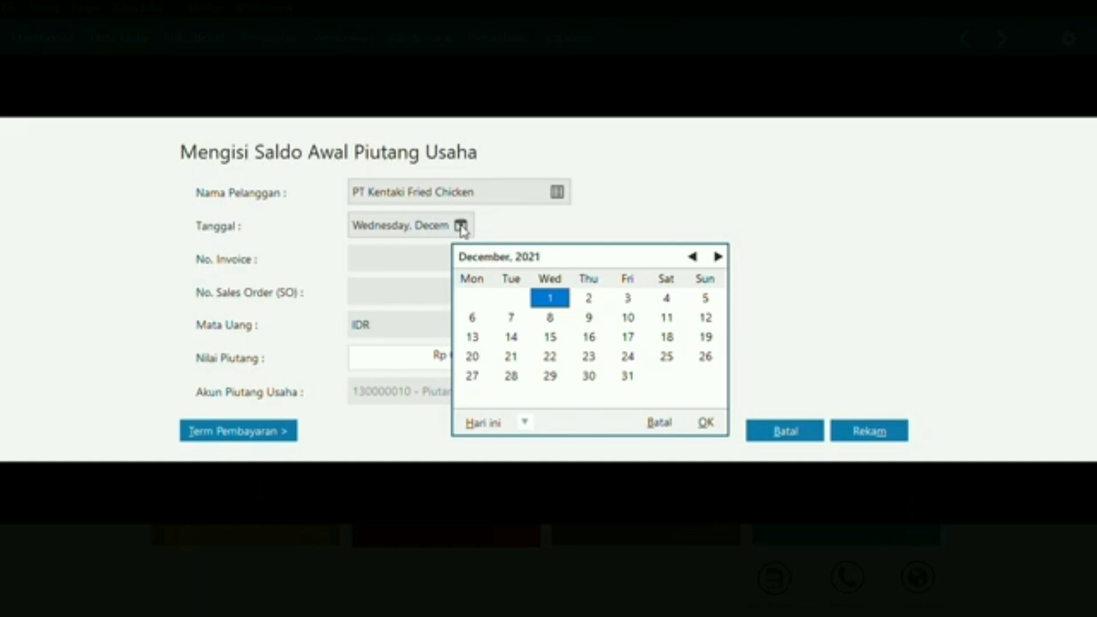
{"action": "left_click", "coordinate": [550, 299]}
{"action": "left_click", "coordinate": [424, 226]}
{"action": "key", "text": "Right"}
{"action": "key", "text": "Right"}
{"action": "key", "text": "Right"}
{"action": "key", "text": "Right"}
{"action": "key", "text": "Right"}
{"action": "key", "text": "Right"}
{"action": "key", "text": "Right"}
{"action": "key", "text": "Right"}
{"action": "key", "text": "Right"}
{"action": "key", "text": "Right"}
{"action": "key", "text": "Right"}
{"action": "key", "text": "Right"}
{"action": "key", "text": "Right"}
{"action": "key", "text": "Right"}
{"action": "key", "text": "Right"}
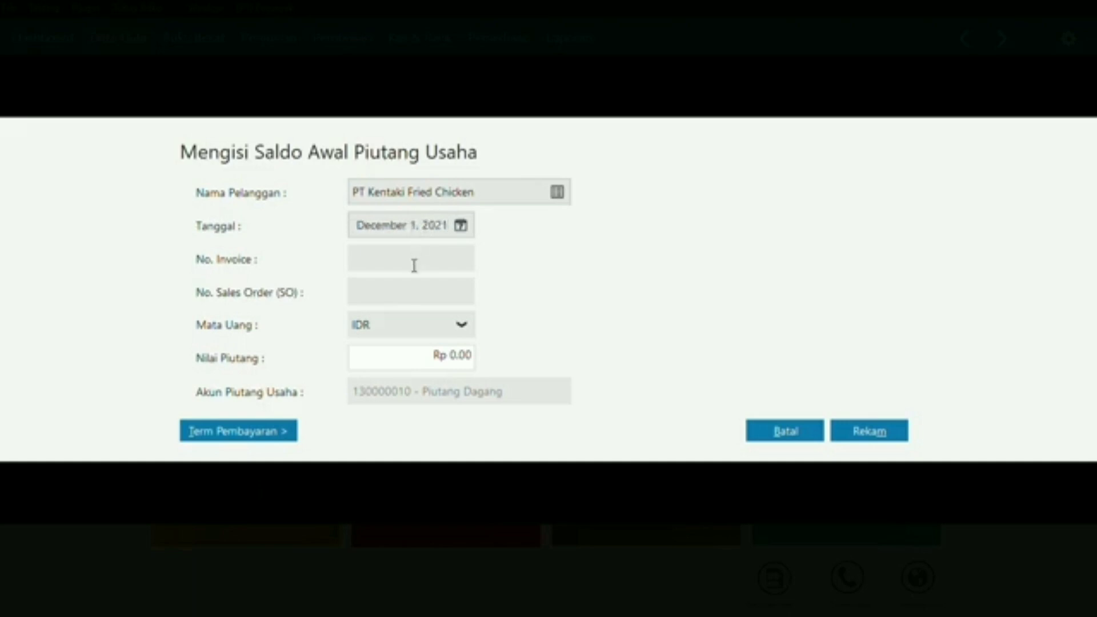
Enter invoice number INV-01 and a receivable value of Rp 2,000,000 in IDR for PT Kentaki Fried Chicken, and record the entry
{"action": "key", "text": "Caps_Lock"}
{"action": "type", "text": "INV-01"}
{"action": "left_click", "coordinate": [460, 324]}
{"action": "left_click", "coordinate": [451, 355]}
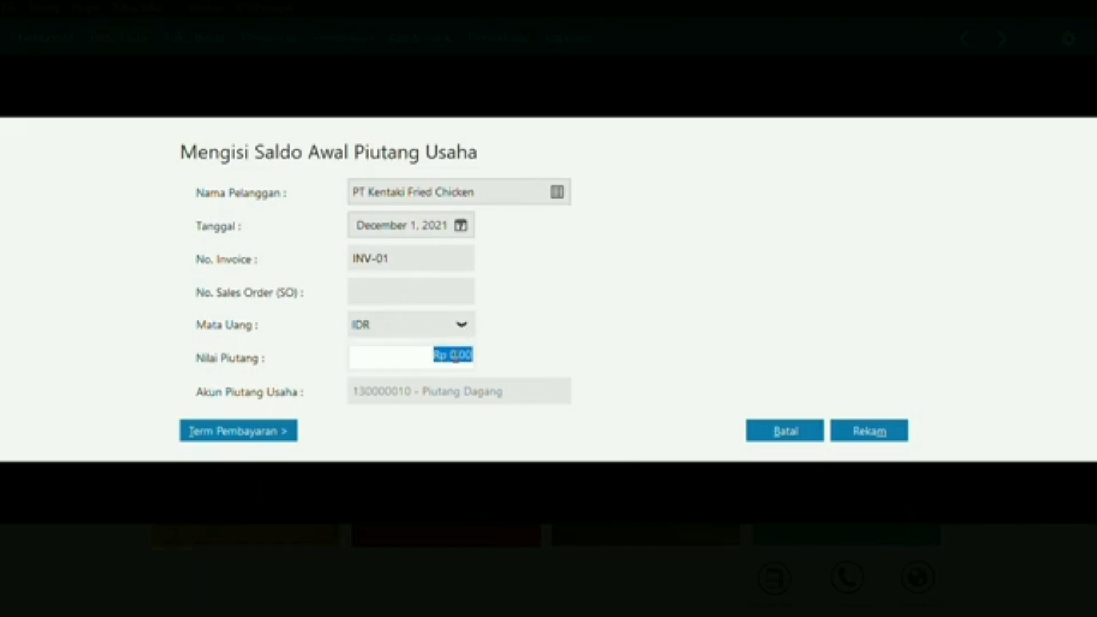
{"action": "type", "text": "2"}
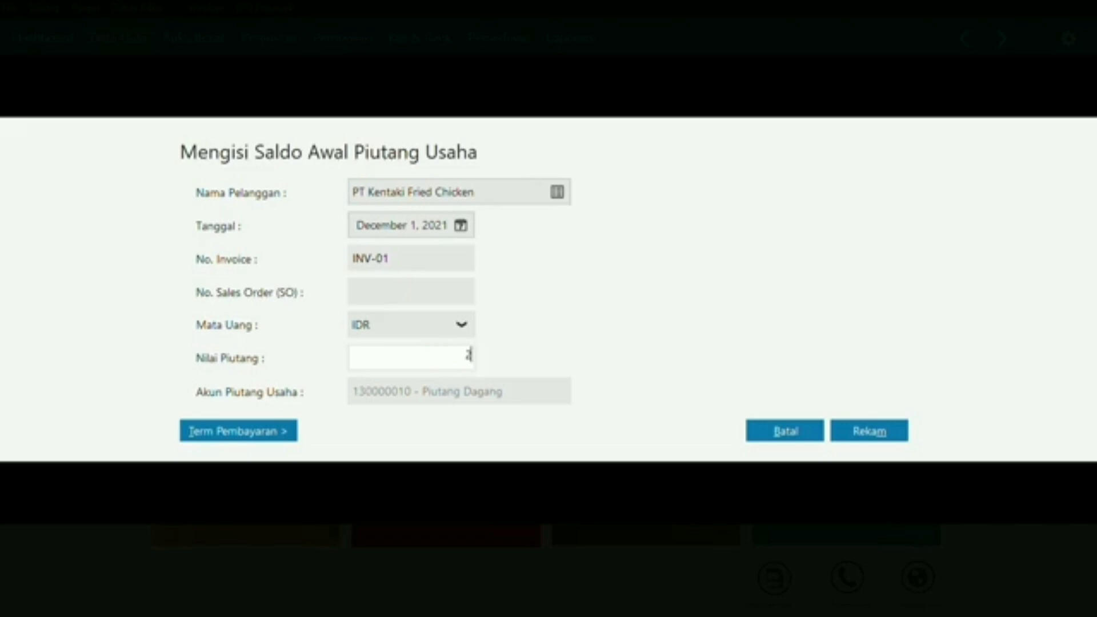
{"action": "type", "text": ".000.000"}
{"action": "key", "text": "Tab"}
{"action": "left_click", "coordinate": [864, 431]}
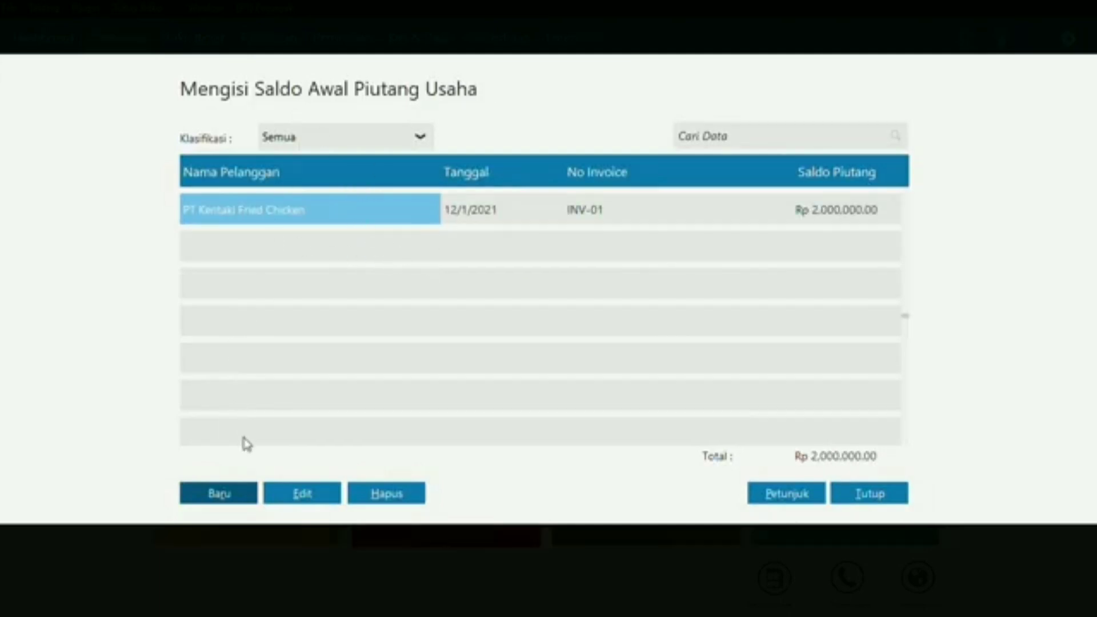
Start a new opening receivable for PT richeese Kuliner indonesia and date it November 11, 2021
{"action": "left_click", "coordinate": [220, 494]}
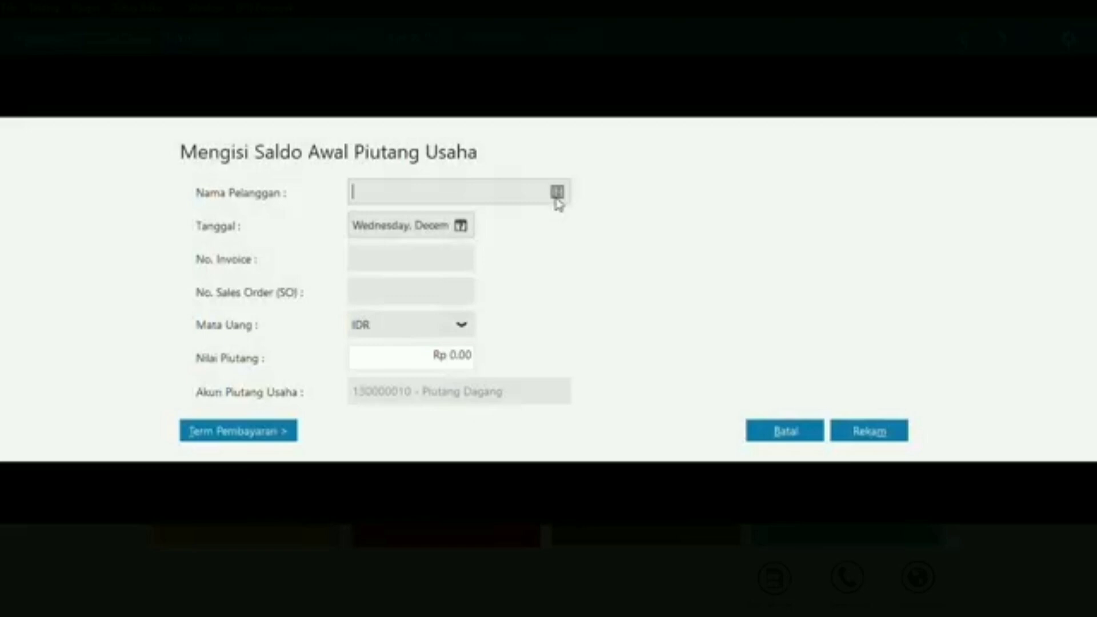
{"action": "left_click", "coordinate": [557, 196]}
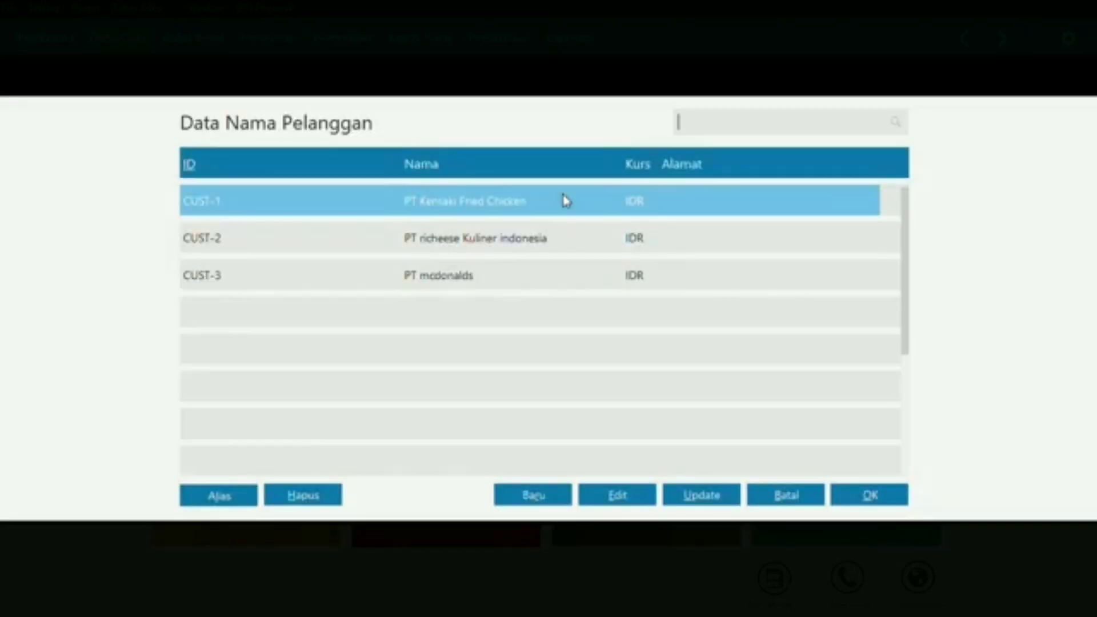
{"action": "double_click", "coordinate": [526, 234]}
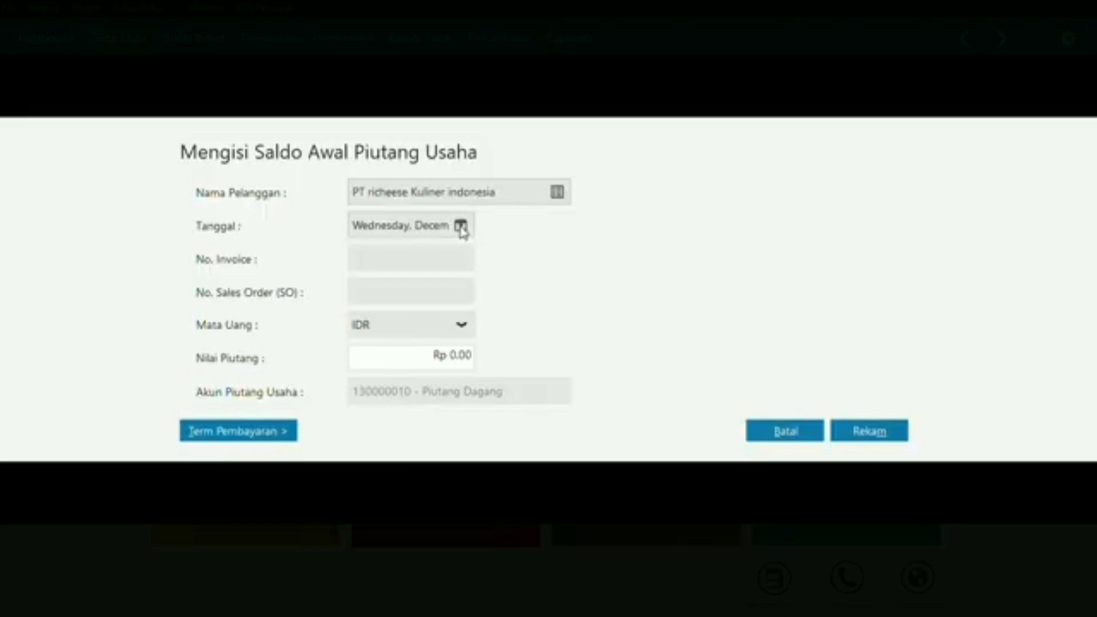
{"action": "left_click", "coordinate": [461, 226]}
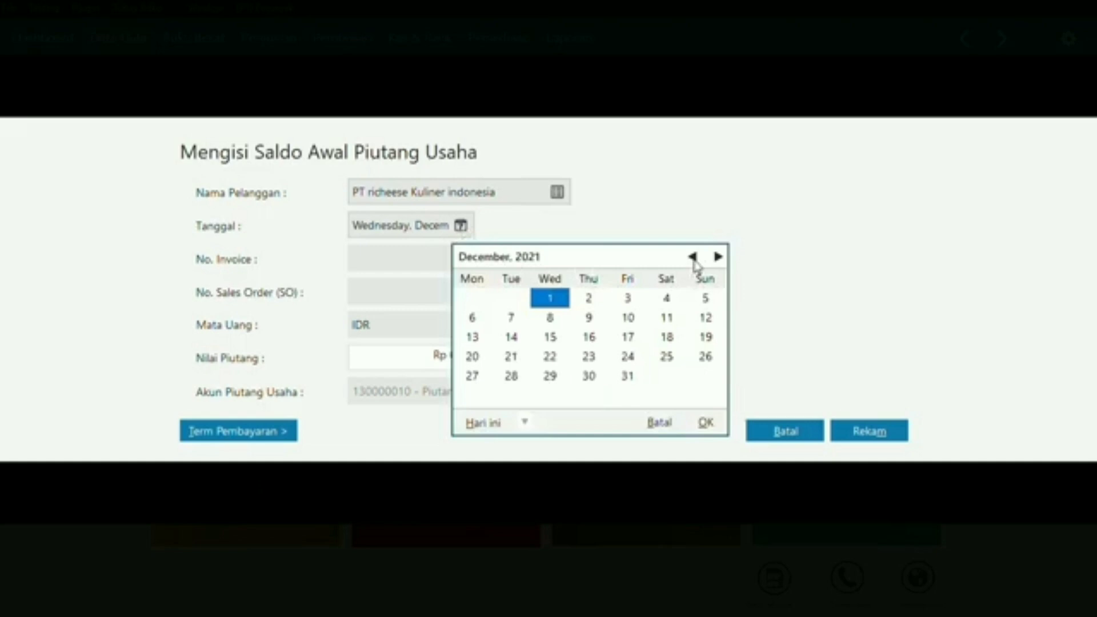
{"action": "left_click", "coordinate": [693, 259]}
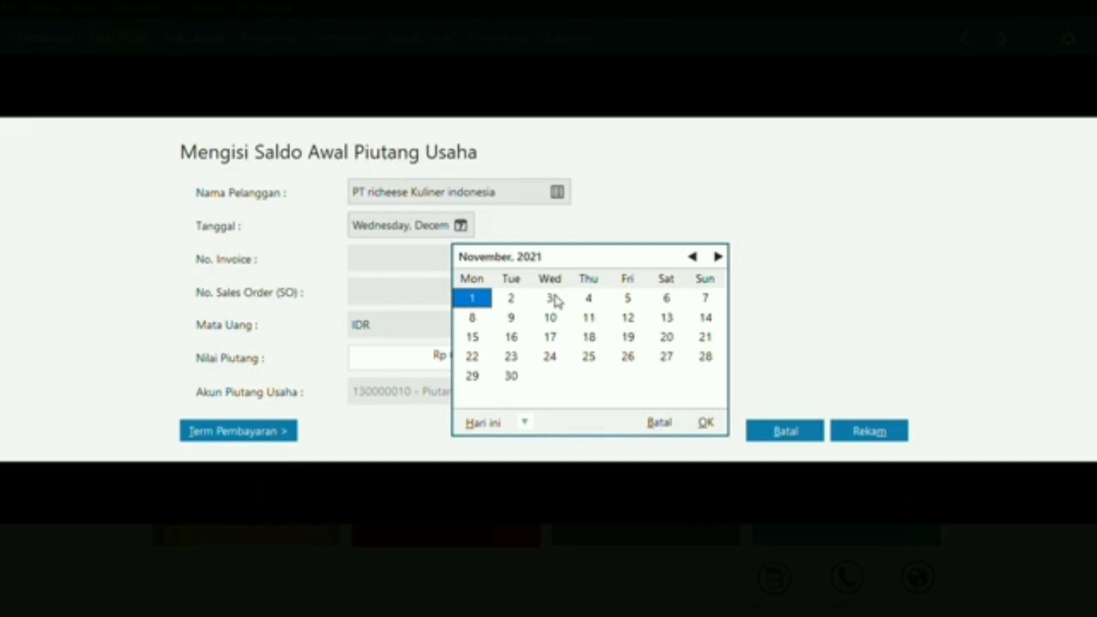
{"action": "left_click", "coordinate": [589, 318]}
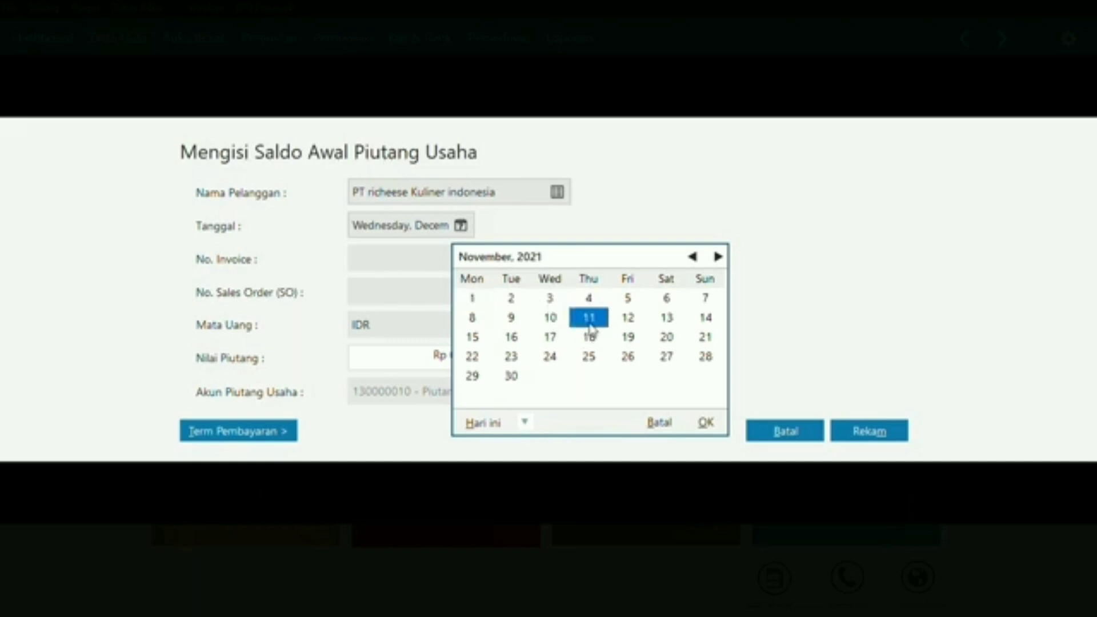
{"action": "left_click", "coordinate": [706, 424]}
Enter invoice number INV-02 and a value of Rp 3,000,000 for PT richeese Kuliner indonesia, record the entry and close the opening receivables list
{"action": "left_click", "coordinate": [426, 257]}
{"action": "type", "text": "INV-02"}
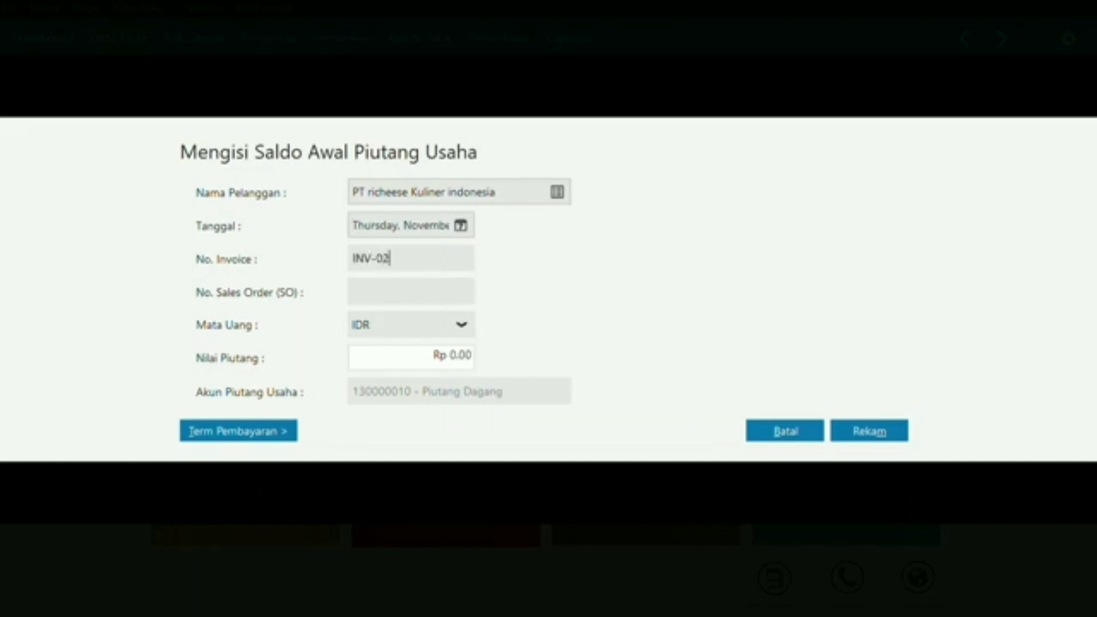
{"action": "left_click", "coordinate": [456, 359]}
{"action": "key", "text": "BackSpace"}
{"action": "type", "text": "3000000"}
{"action": "key", "text": "Tab"}
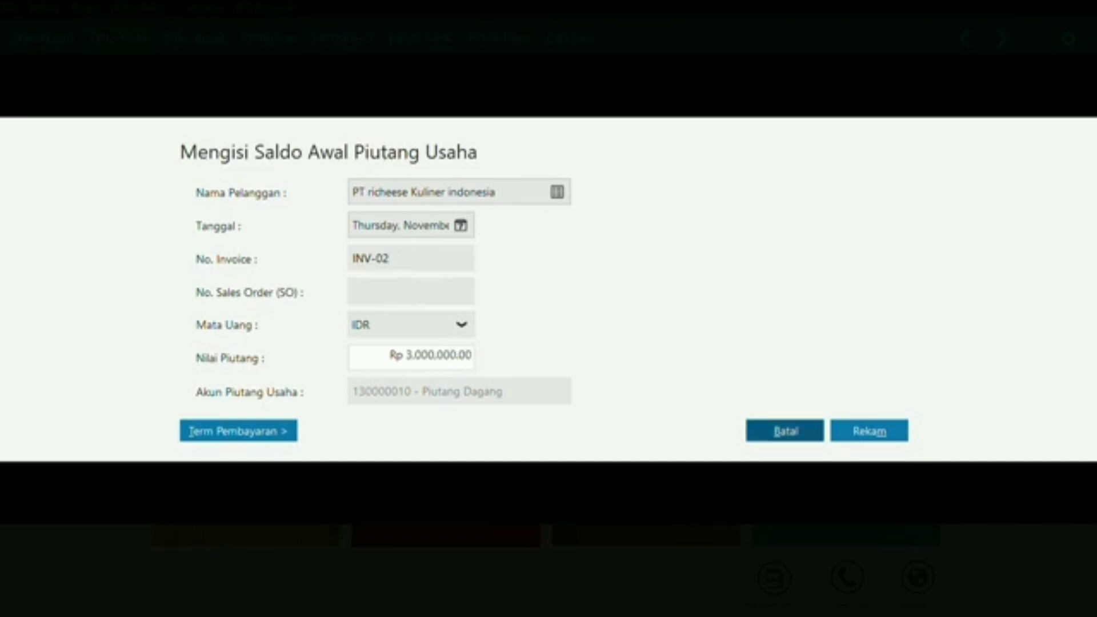
{"action": "left_click", "coordinate": [869, 431]}
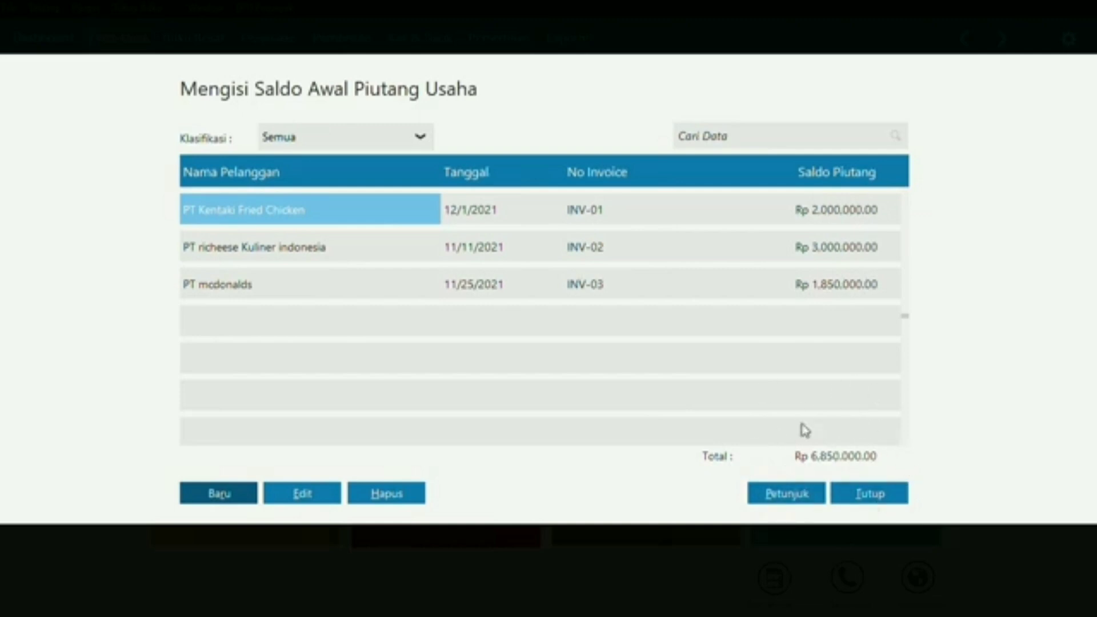
{"action": "left_click", "coordinate": [869, 493]}
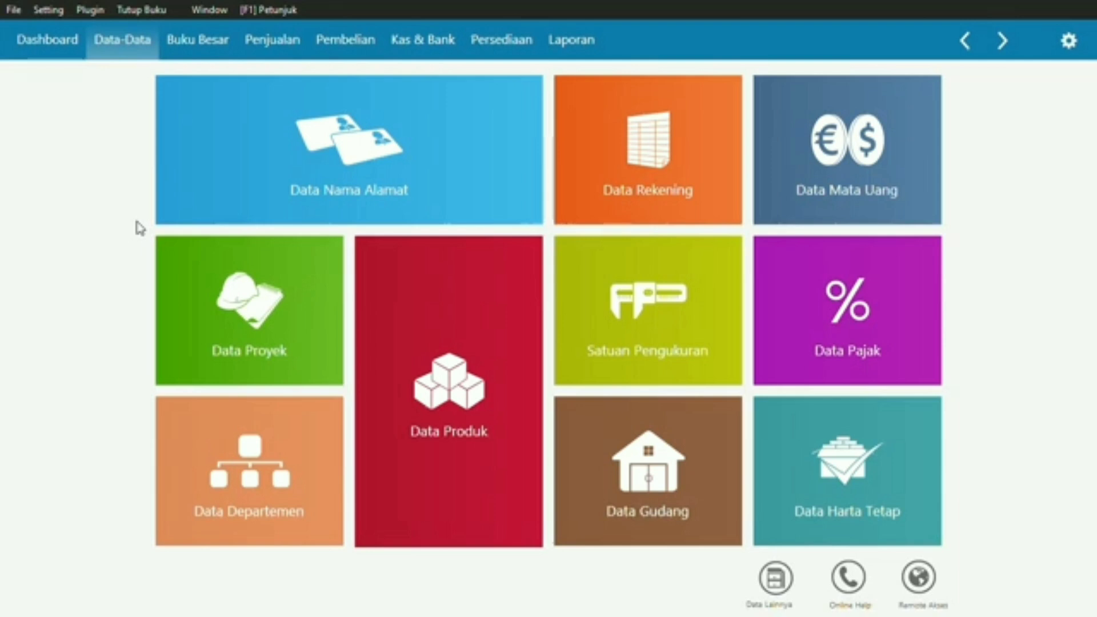
Start a new name and address record of type Vendor and set its ID to VNDR-1
{"action": "mouse_move", "coordinate": [269, 211]}
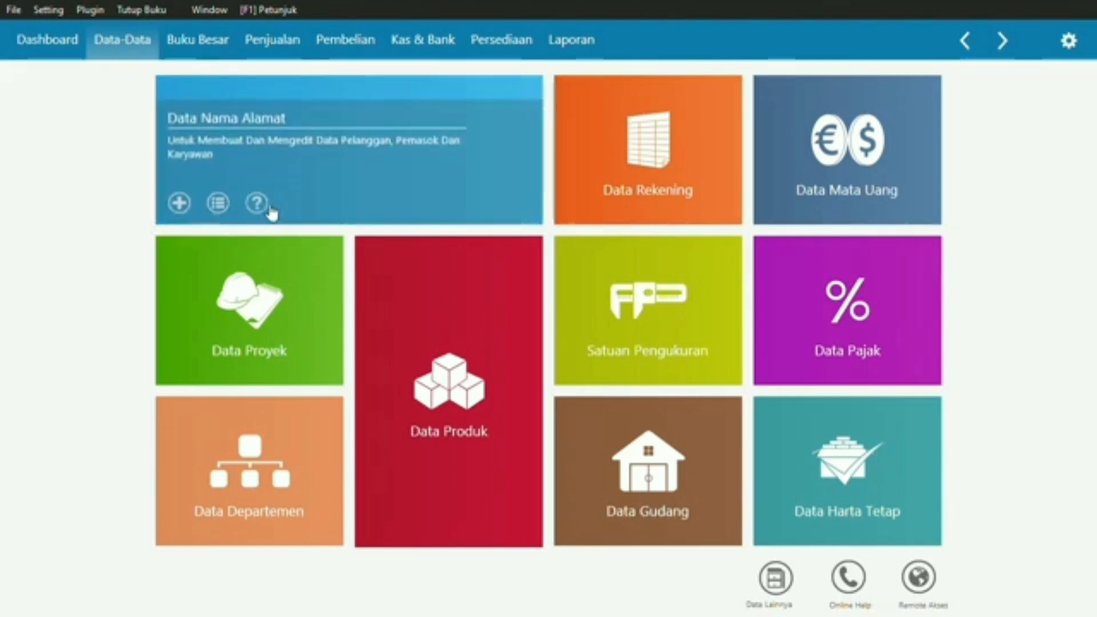
{"action": "left_click", "coordinate": [183, 209]}
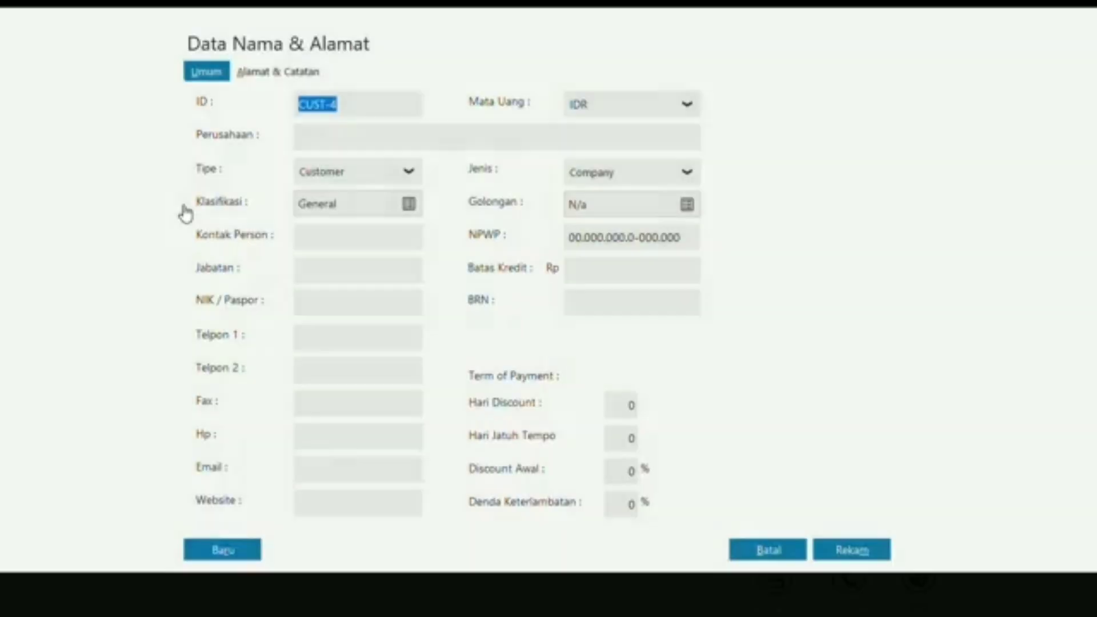
{"action": "left_click", "coordinate": [344, 184]}
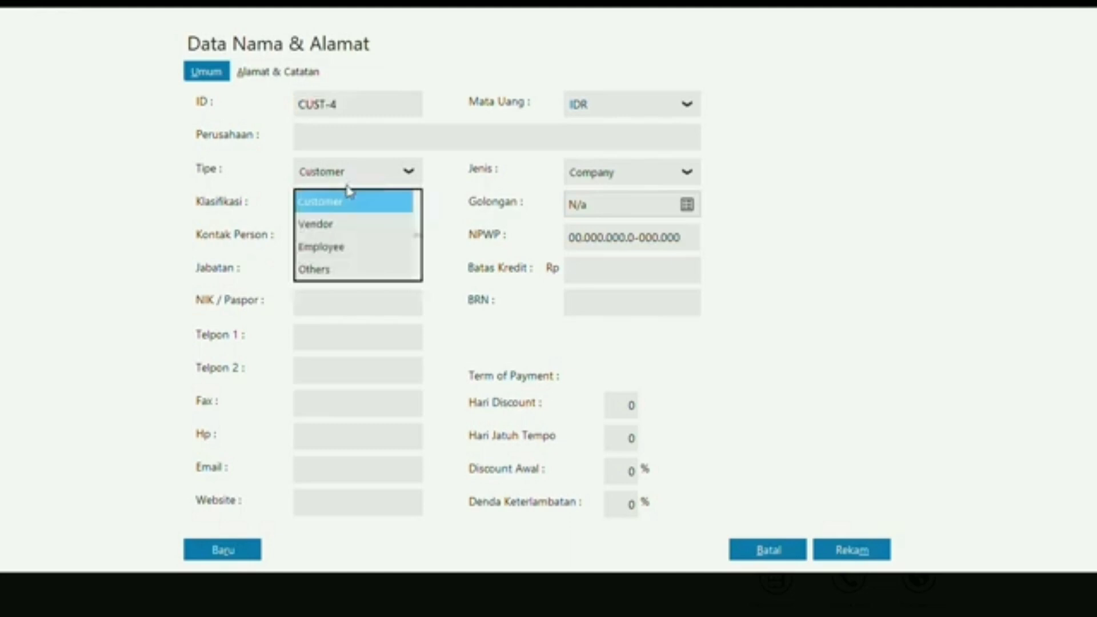
{"action": "left_click", "coordinate": [341, 230]}
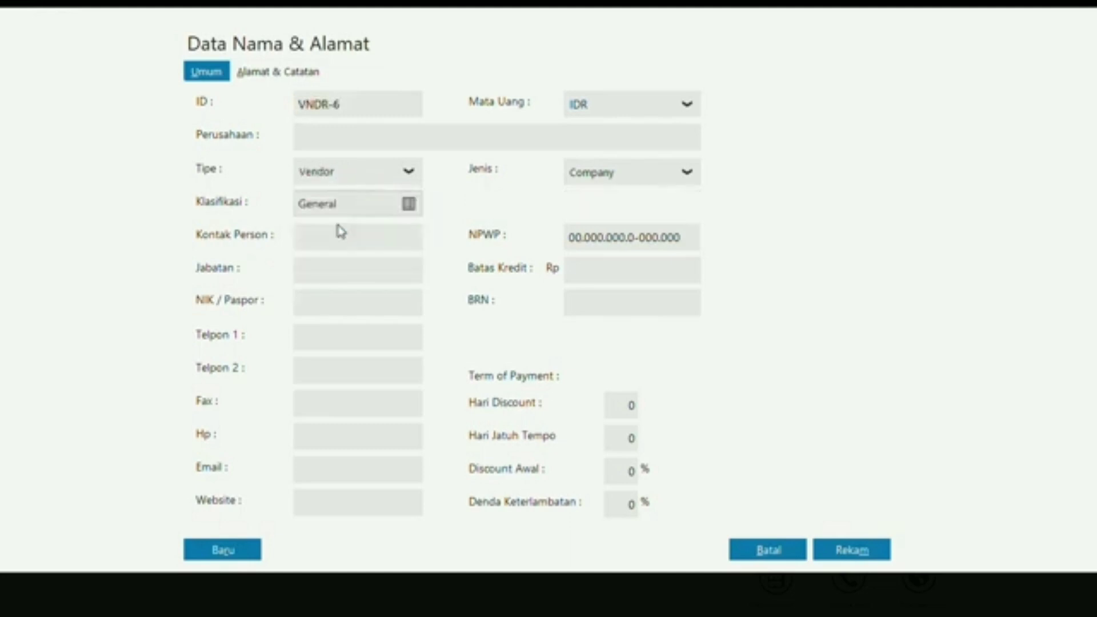
{"action": "double_click", "coordinate": [346, 106]}
{"action": "left_click", "coordinate": [345, 106]}
{"action": "key", "text": "BackSpace"}
{"action": "type", "text": "1"}
Enter PT Karya Abadi as the vendor's company name and record the entry
{"action": "left_click", "coordinate": [344, 134]}
{"action": "key", "text": "Caps_Lock"}
{"action": "type", "text": "PT"}
{"action": "type", "text": "K"}
{"action": "key", "text": "Caps_Lock"}
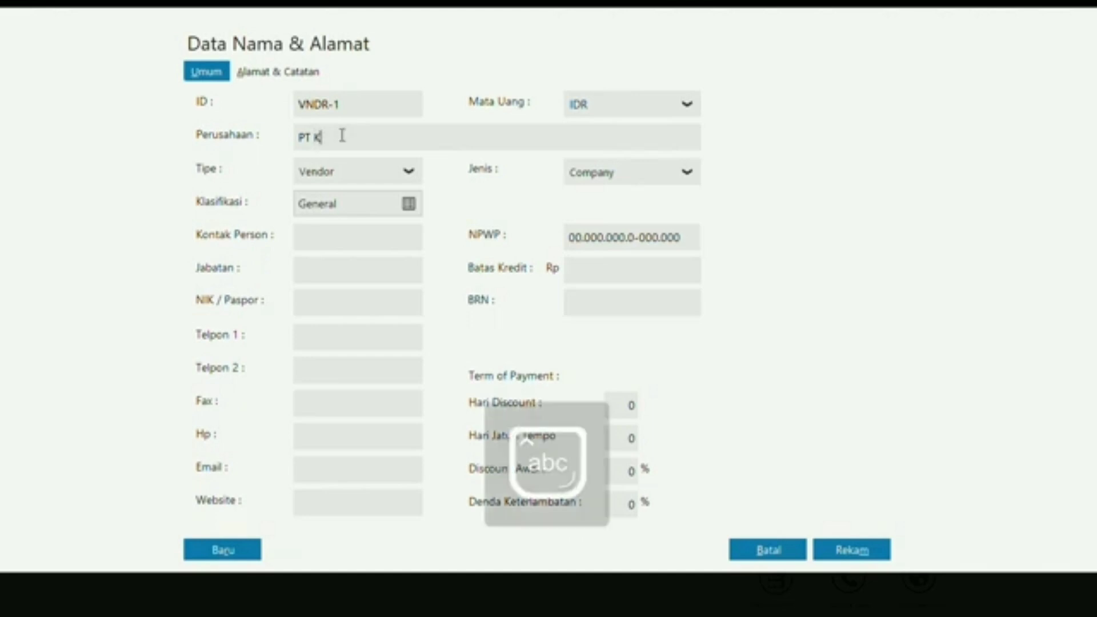
{"action": "type", "text": "arya Abadi"}
{"action": "left_click", "coordinate": [852, 551]}
{"action": "left_click", "coordinate": [786, 397]}
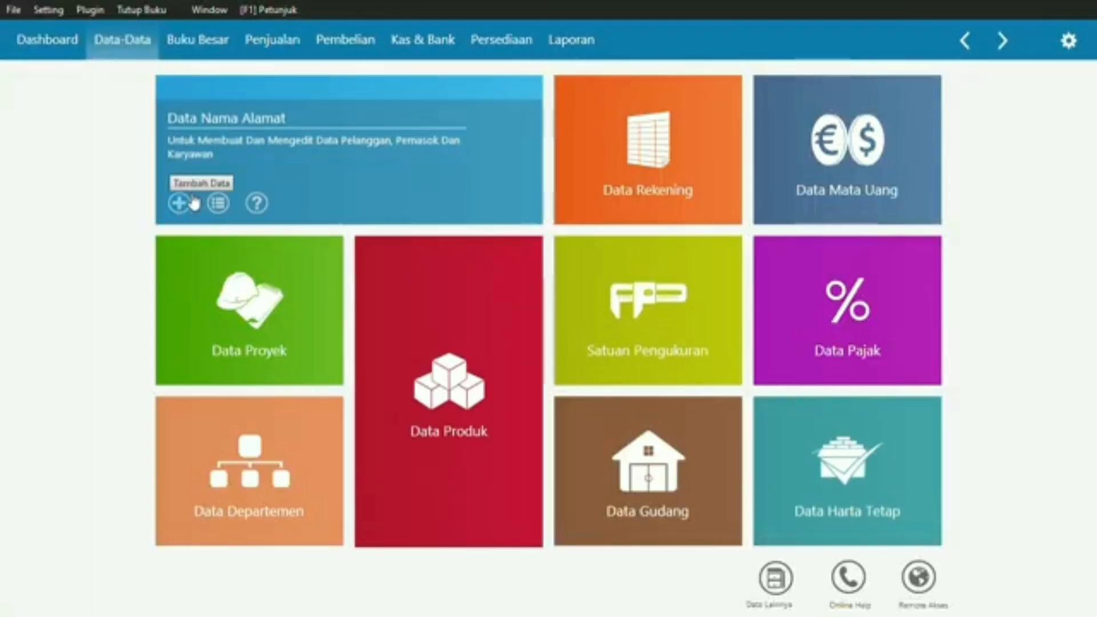
Start another name and address record of type Vendor with the ID VNDR-2
{"action": "left_click", "coordinate": [183, 204]}
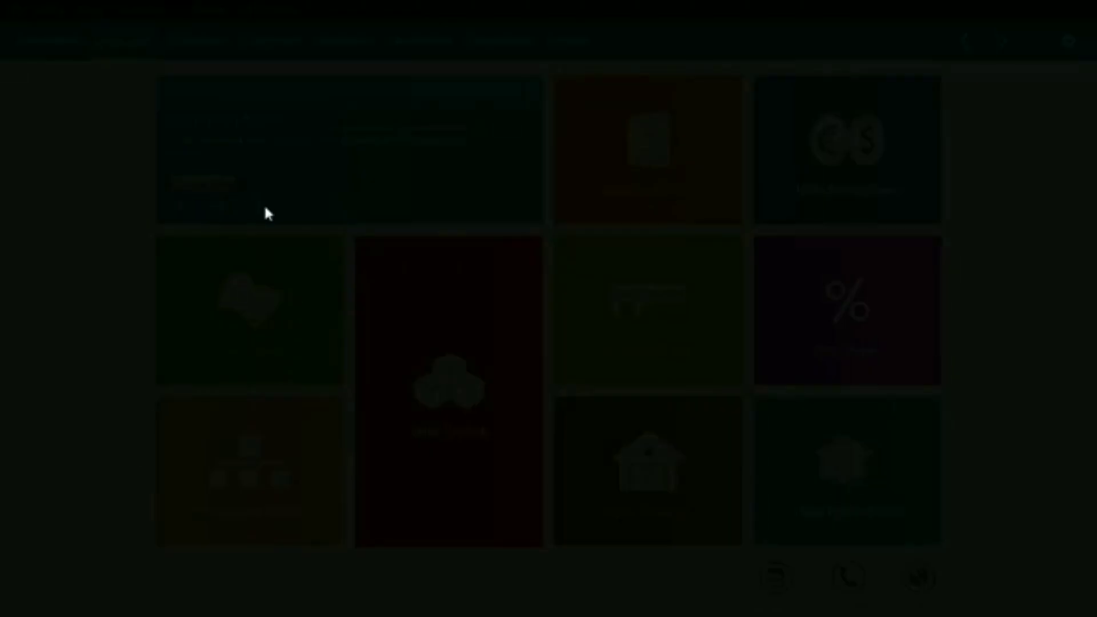
{"action": "left_click", "coordinate": [354, 166]}
{"action": "left_click", "coordinate": [319, 223]}
{"action": "left_click", "coordinate": [351, 102]}
{"action": "left_click", "coordinate": [350, 103]}
{"action": "key", "text": "BackSpace"}
Enter PT Maju Jaya as the second vendor's company name and record the entry
{"action": "left_click", "coordinate": [383, 141]}
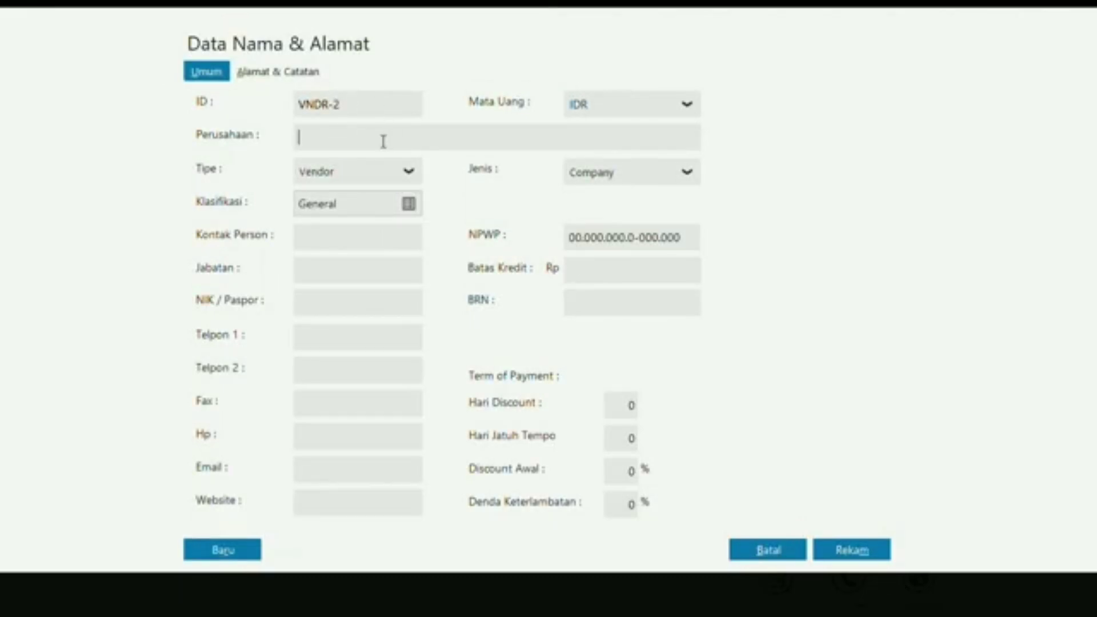
{"action": "type", "text": "PT Maju Jaya"}
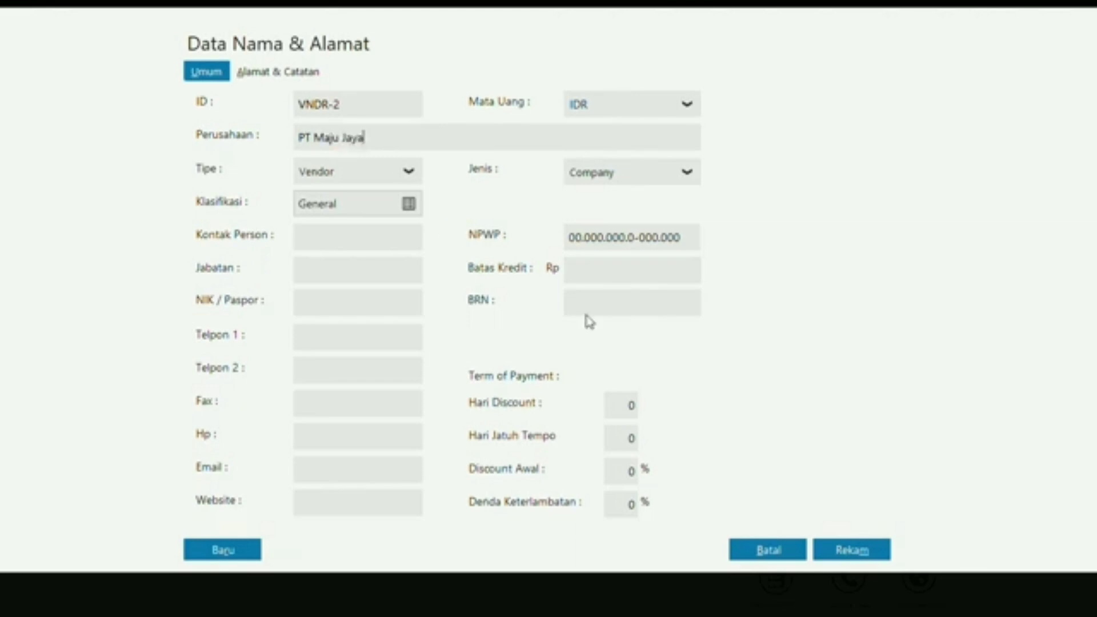
{"action": "left_click", "coordinate": [869, 553]}
{"action": "left_click", "coordinate": [798, 405]}
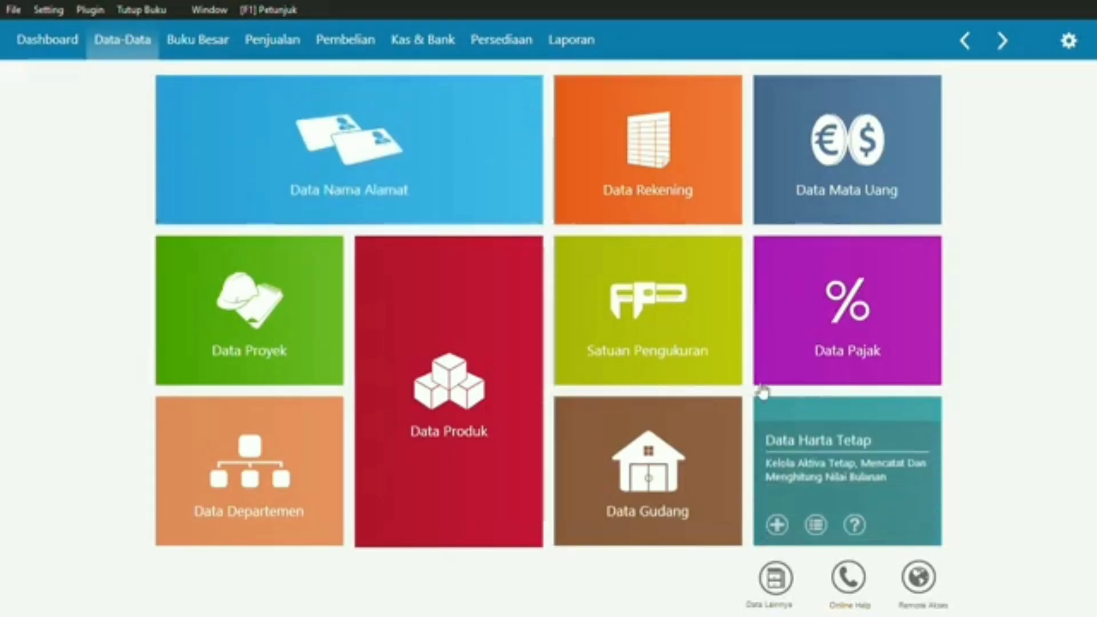
Review the customers and vendors in the name and address list, and return to the master data overview
{"action": "mouse_move", "coordinate": [268, 201]}
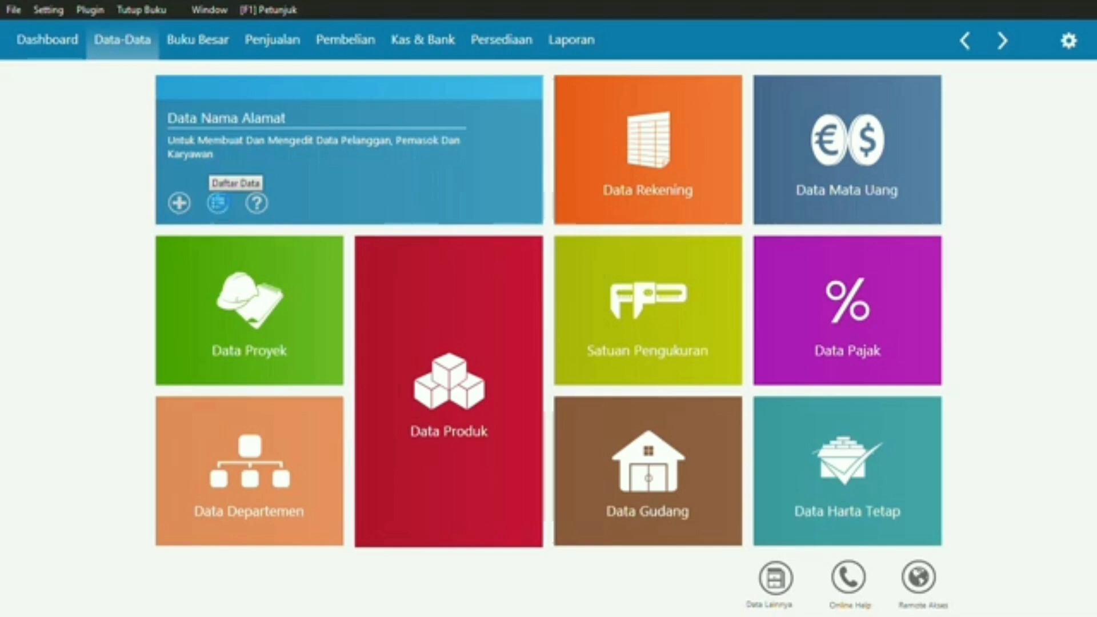
{"action": "left_click", "coordinate": [222, 204]}
{"action": "scroll", "coordinate": [168, 321], "scroll_direction": "down", "scroll_amount": 2}
{"action": "scroll", "coordinate": [168, 321], "scroll_direction": "up", "scroll_amount": 2}
{"action": "scroll", "coordinate": [169, 321], "scroll_direction": "down", "scroll_amount": 2}
{"action": "scroll", "coordinate": [168, 321], "scroll_direction": "up", "scroll_amount": 2}
{"action": "scroll", "coordinate": [151, 246], "scroll_direction": "down", "scroll_amount": 1}
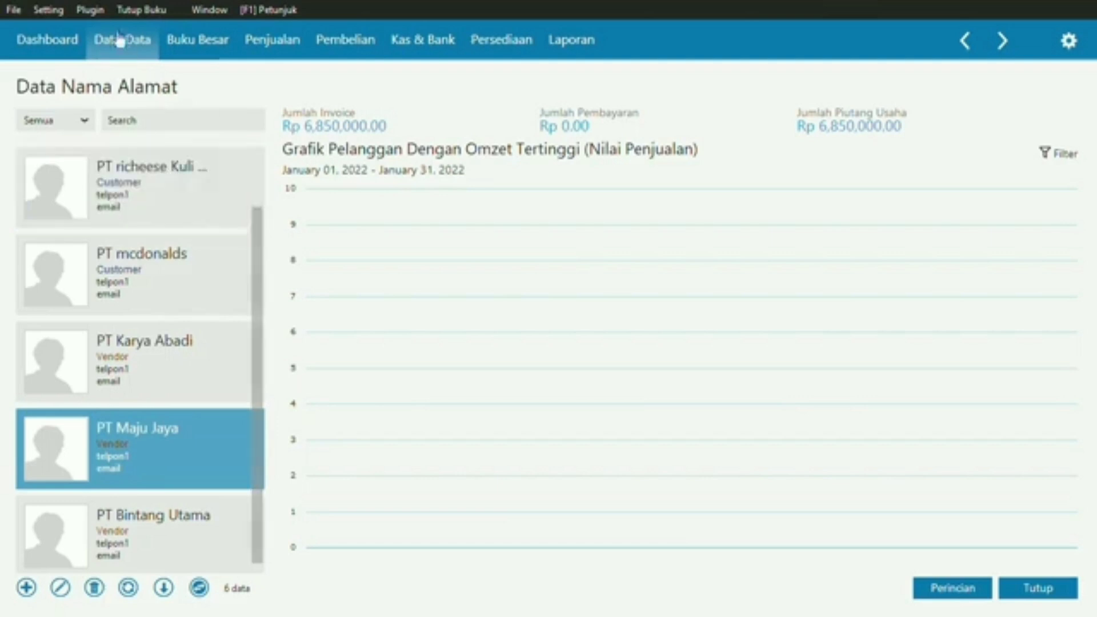
{"action": "left_click", "coordinate": [126, 51]}
Start a new opening balance entry for trade payables and choose PT Karya Abadi as the supplier
{"action": "left_click", "coordinate": [47, 8]}
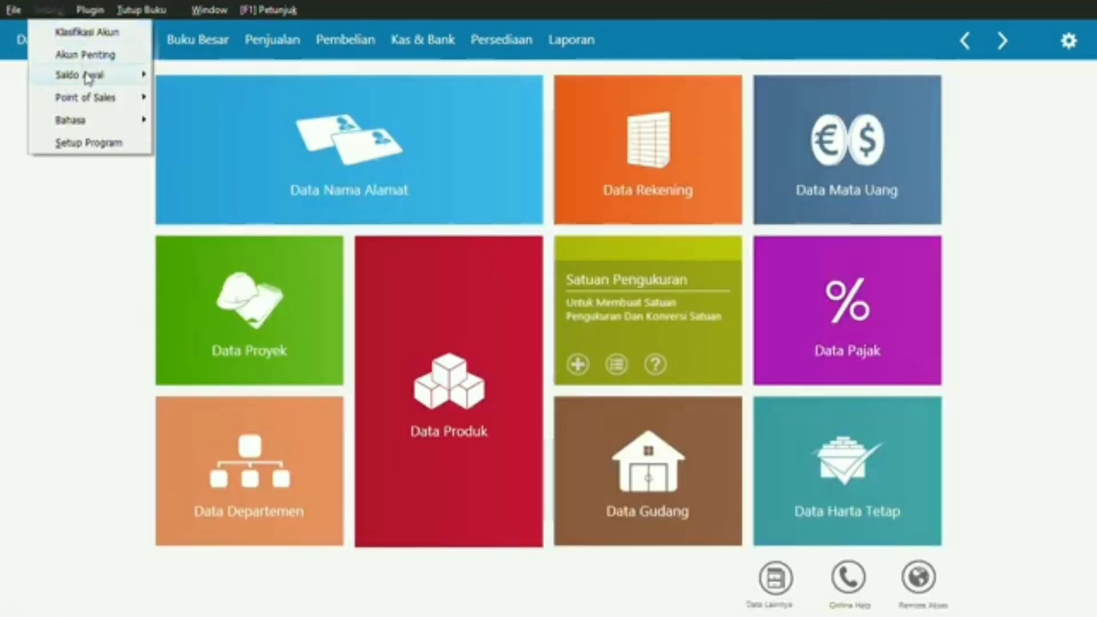
{"action": "mouse_move", "coordinate": [89, 74]}
{"action": "left_click", "coordinate": [201, 121]}
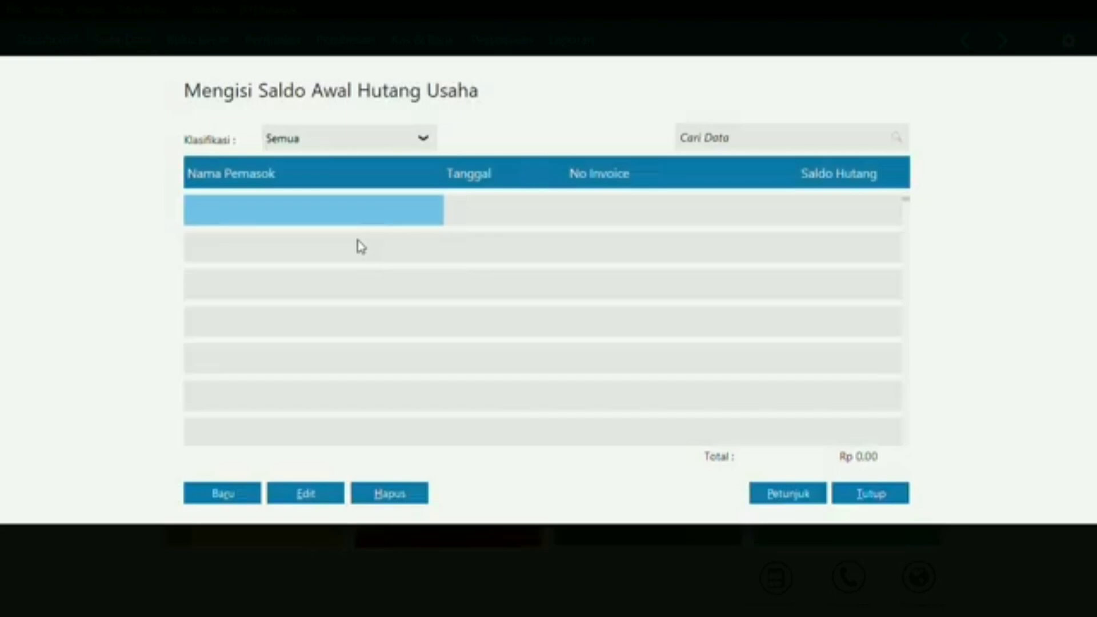
{"action": "left_click", "coordinate": [225, 496]}
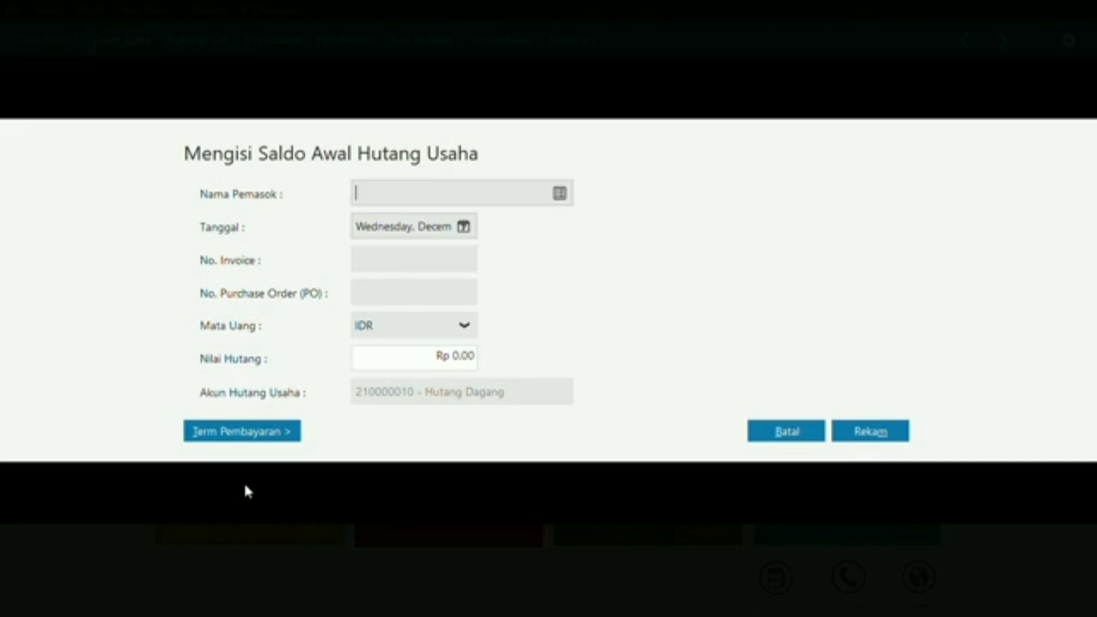
{"action": "left_click", "coordinate": [559, 194]}
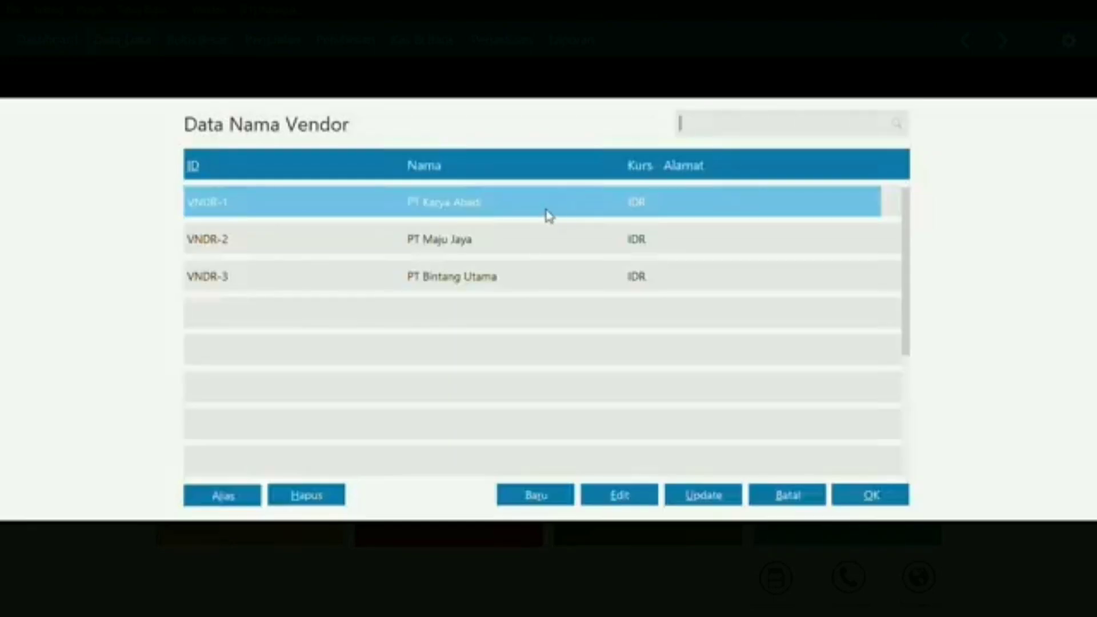
{"action": "double_click", "coordinate": [548, 216]}
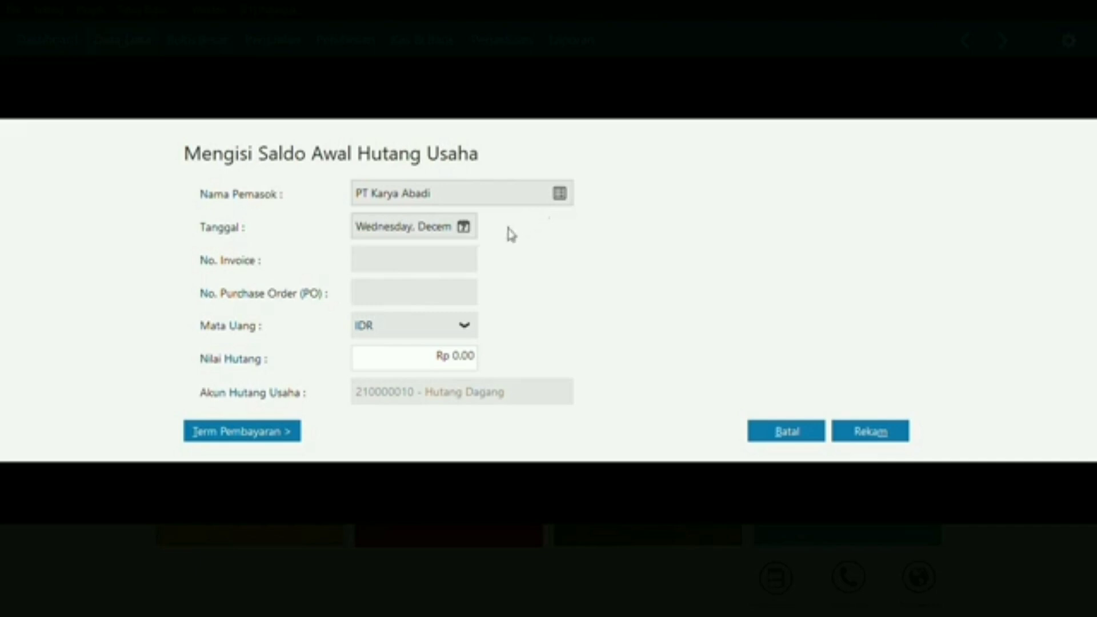
Date the PT Karya Abadi payable December 11, 2021 and check the full date
{"action": "left_click", "coordinate": [464, 233]}
{"action": "left_click", "coordinate": [464, 230]}
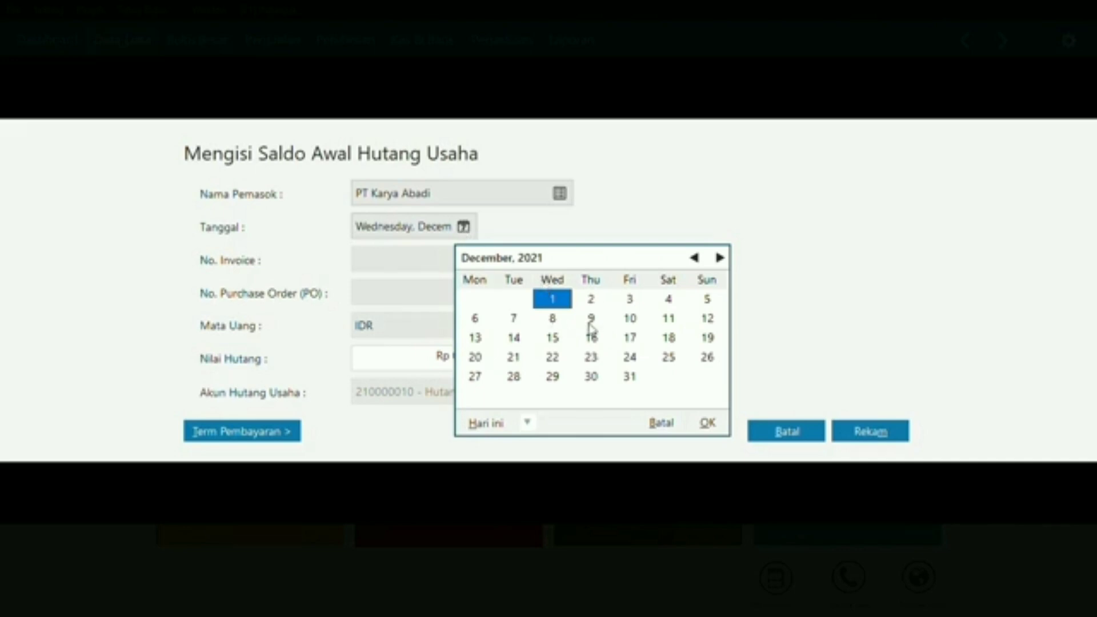
{"action": "left_click", "coordinate": [670, 321]}
{"action": "left_click", "coordinate": [707, 419]}
{"action": "left_click", "coordinate": [429, 230]}
{"action": "key", "text": "Right"}
{"action": "key", "text": "Right"}
{"action": "key", "text": "Right"}
{"action": "key", "text": "Right"}
{"action": "key", "text": "Right"}
{"action": "key", "text": "Right"}
{"action": "key", "text": "Right"}
{"action": "key", "text": "Right"}
{"action": "key", "text": "Right"}
{"action": "key", "text": "Right"}
{"action": "key", "text": "Right"}
{"action": "key", "text": "Right"}
{"action": "key", "text": "Right"}
Enter invoice number INV-01 and a payable value of Rp 10,500,000, record the entry and close the opening payables list
{"action": "left_click", "coordinate": [417, 257]}
{"action": "key", "text": "Caps_Lock"}
{"action": "type", "text": "INV-01"}
{"action": "left_click", "coordinate": [455, 356]}
{"action": "type", "text": "10.500.000"}
{"action": "key", "text": "Tab"}
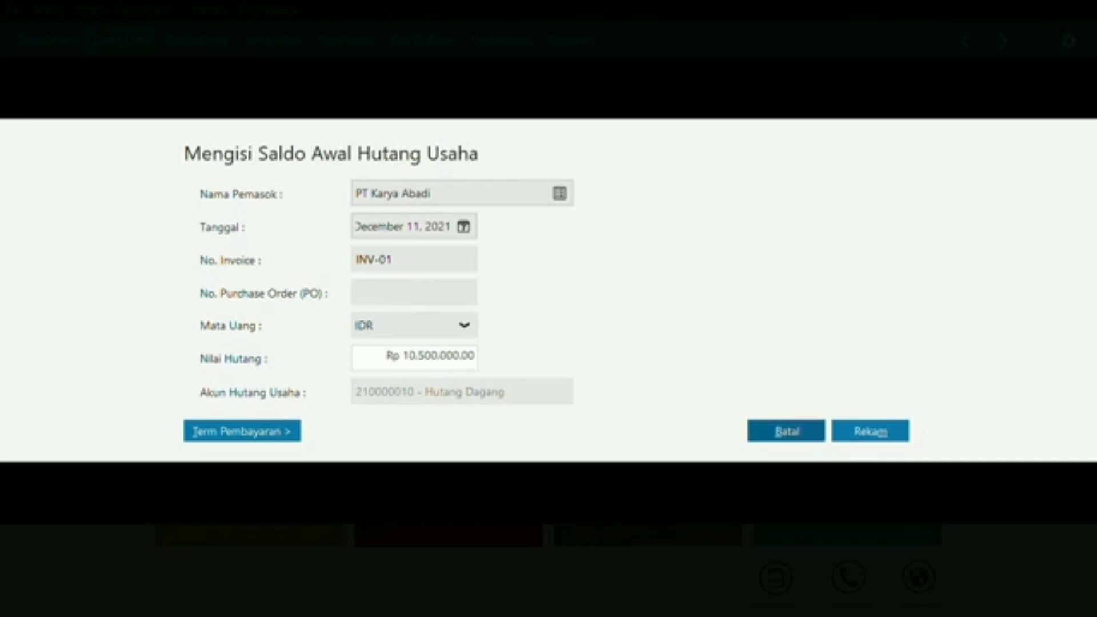
{"action": "left_click", "coordinate": [857, 435]}
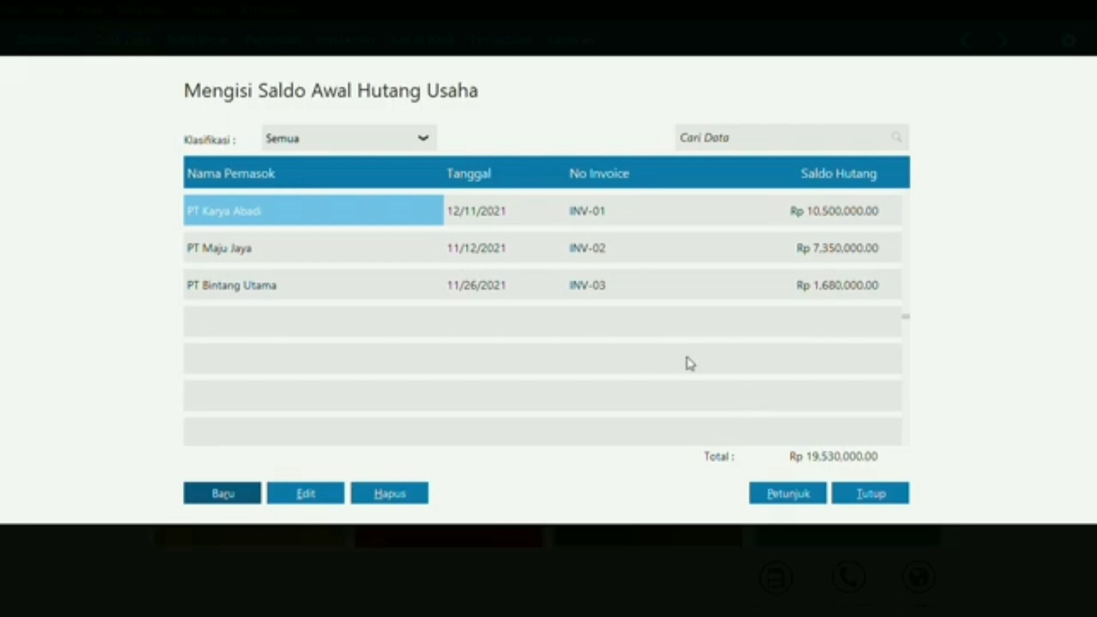
{"action": "left_click", "coordinate": [869, 493]}
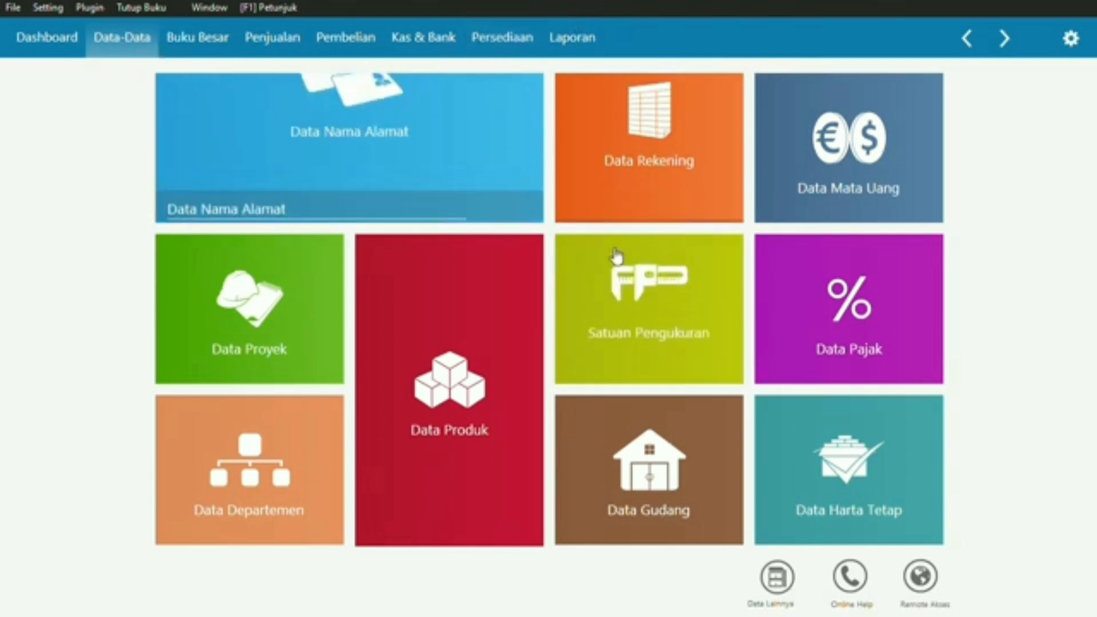
Examine the available units of measurement and close their list
{"action": "mouse_move", "coordinate": [617, 256]}
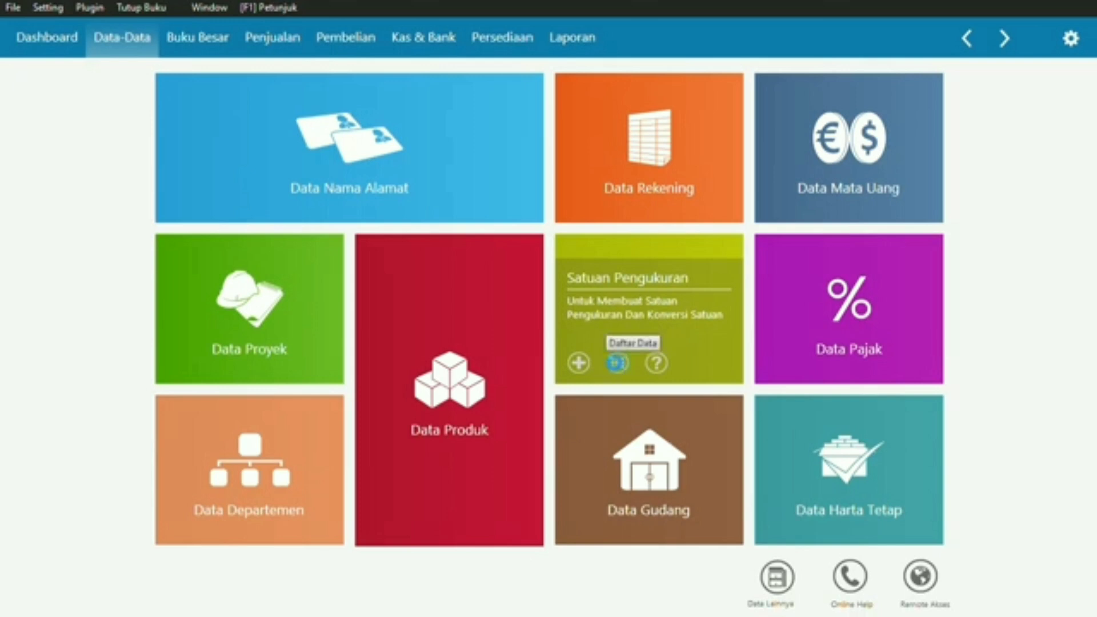
{"action": "left_click", "coordinate": [617, 364]}
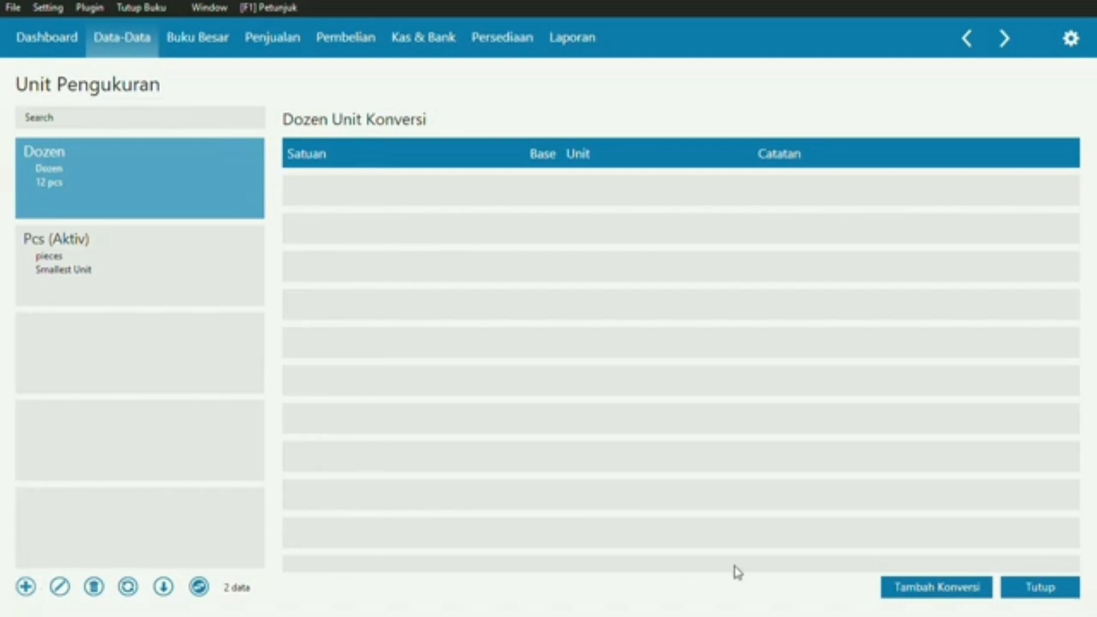
{"action": "left_click", "coordinate": [1017, 588]}
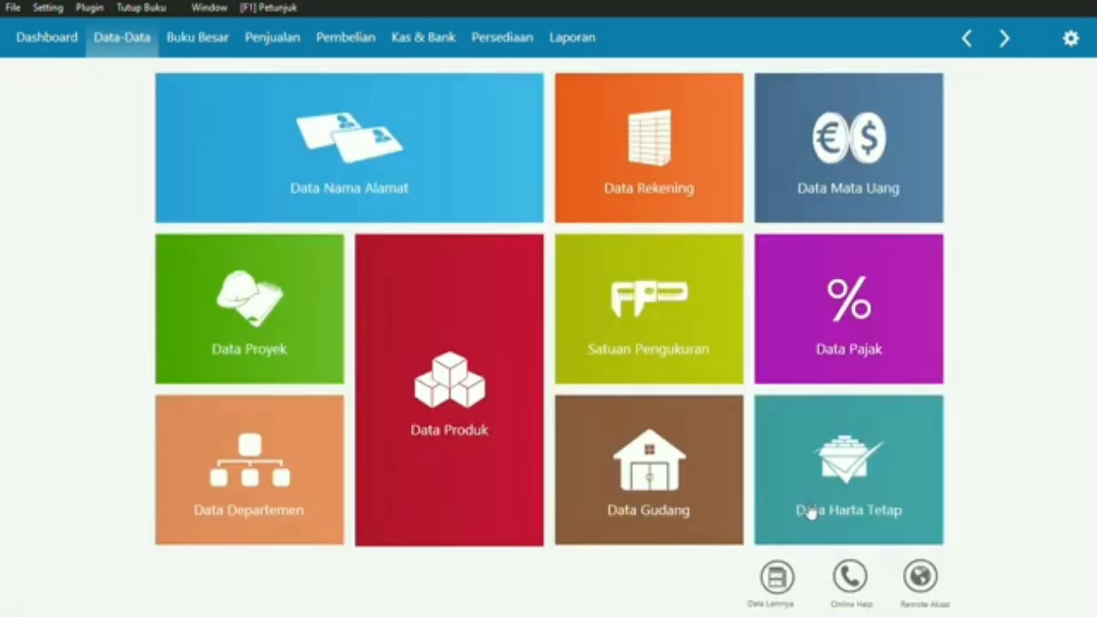
Start a new inventory item and, from its product group selection, create a new group named Barang Dagang
{"action": "mouse_move", "coordinate": [432, 345]}
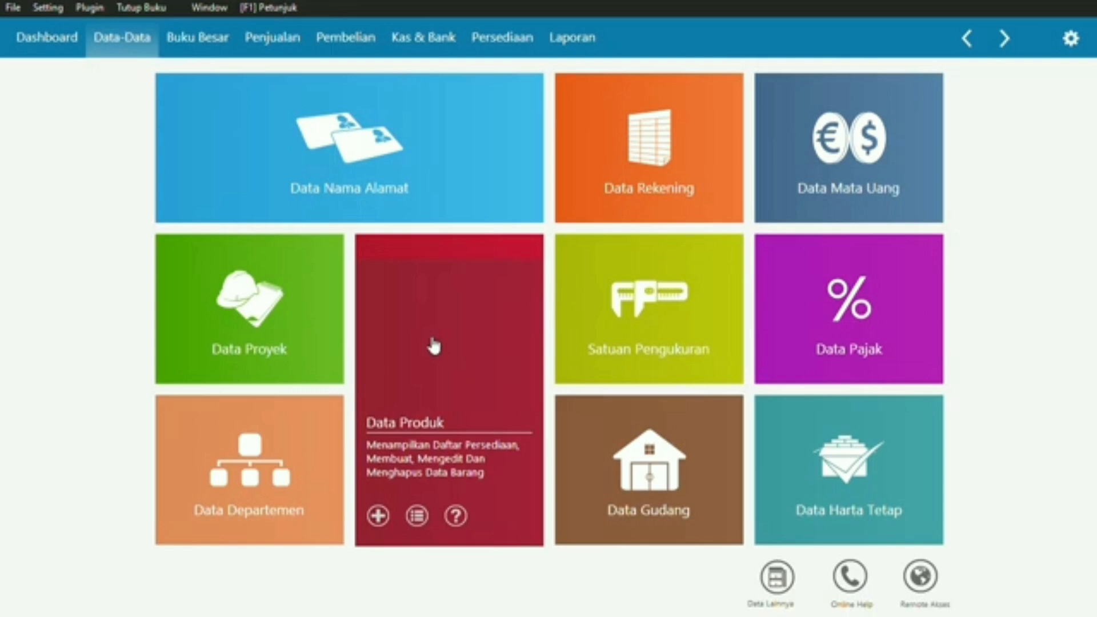
{"action": "left_click", "coordinate": [375, 512]}
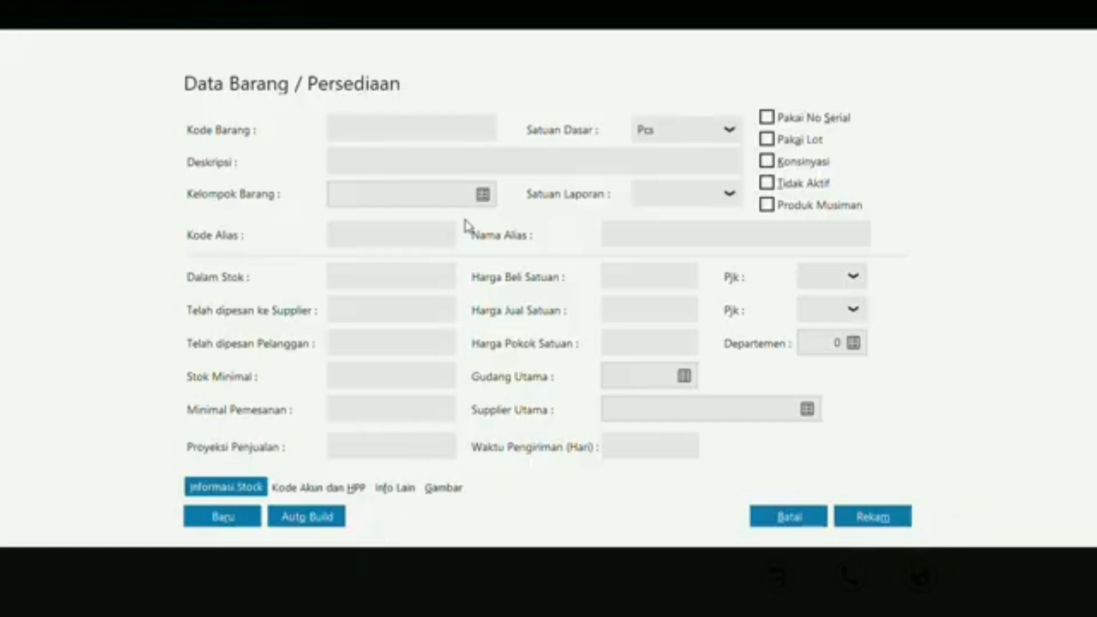
{"action": "left_click", "coordinate": [483, 195]}
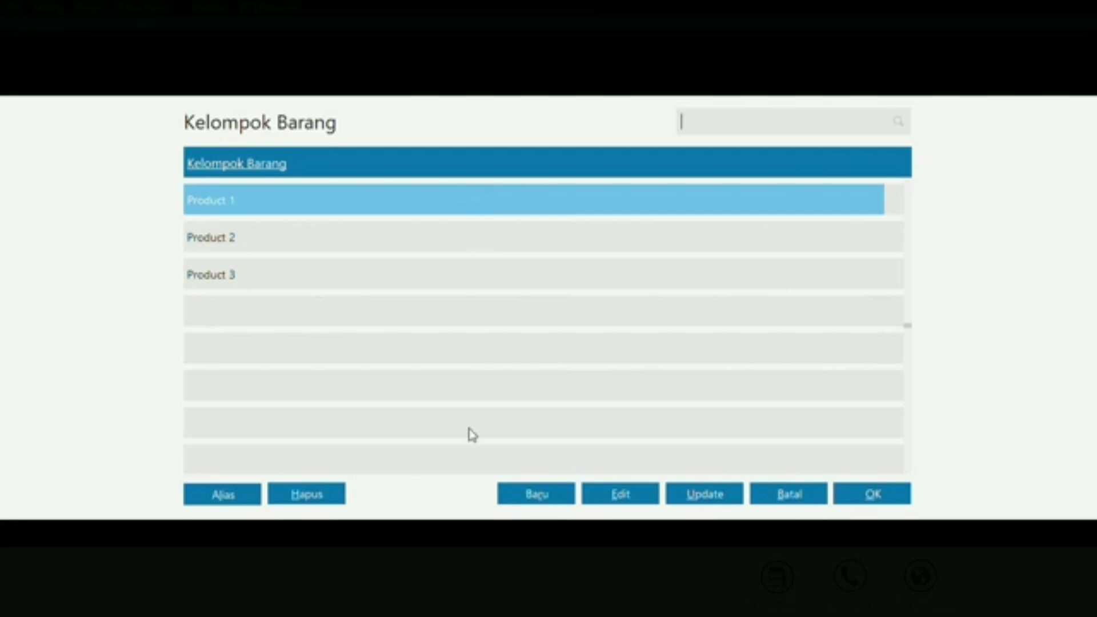
{"action": "left_click", "coordinate": [523, 494]}
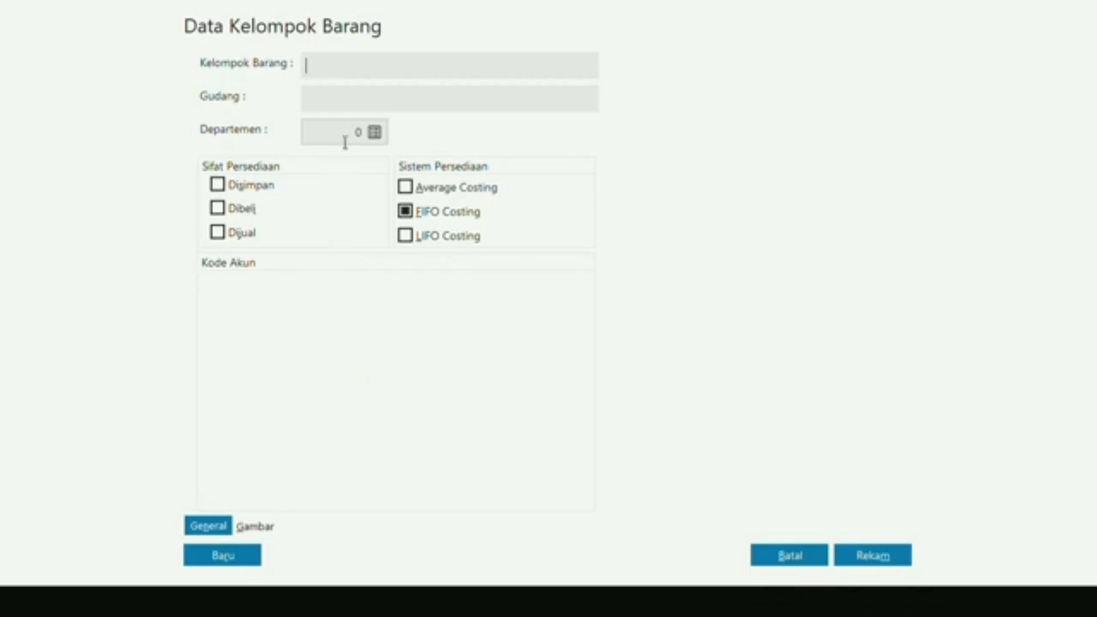
{"action": "left_click", "coordinate": [339, 71]}
{"action": "type", "text": "Barang Dagang"}
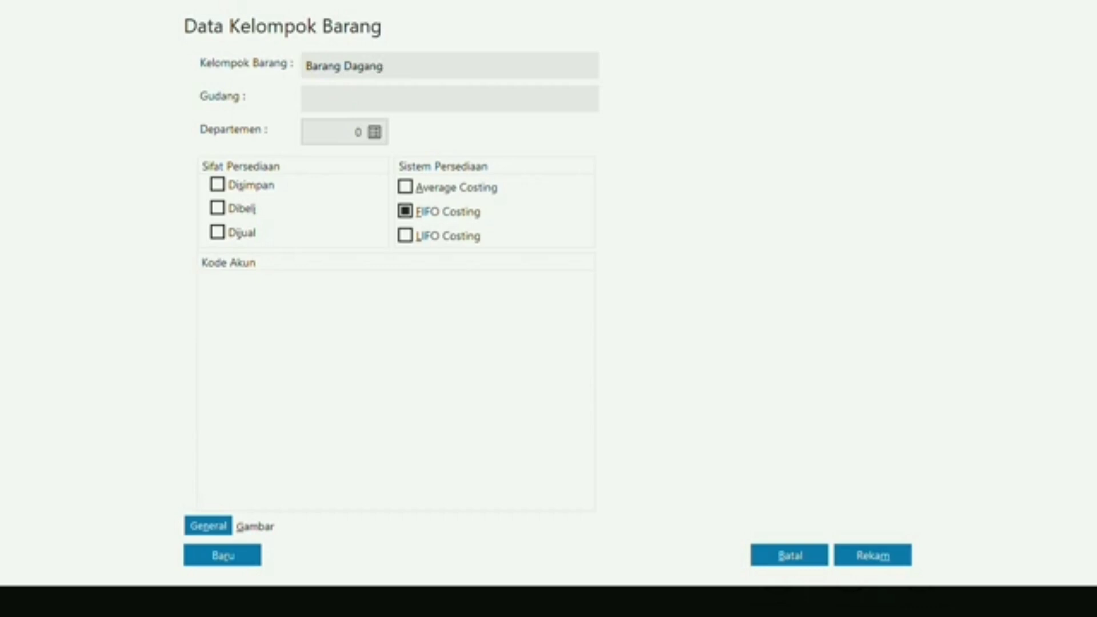
Mark the Barang Dagang group as Disimpan, Dibeli and Dijual, record it, and agree to adjust account codes for its products
{"action": "left_click", "coordinate": [218, 186]}
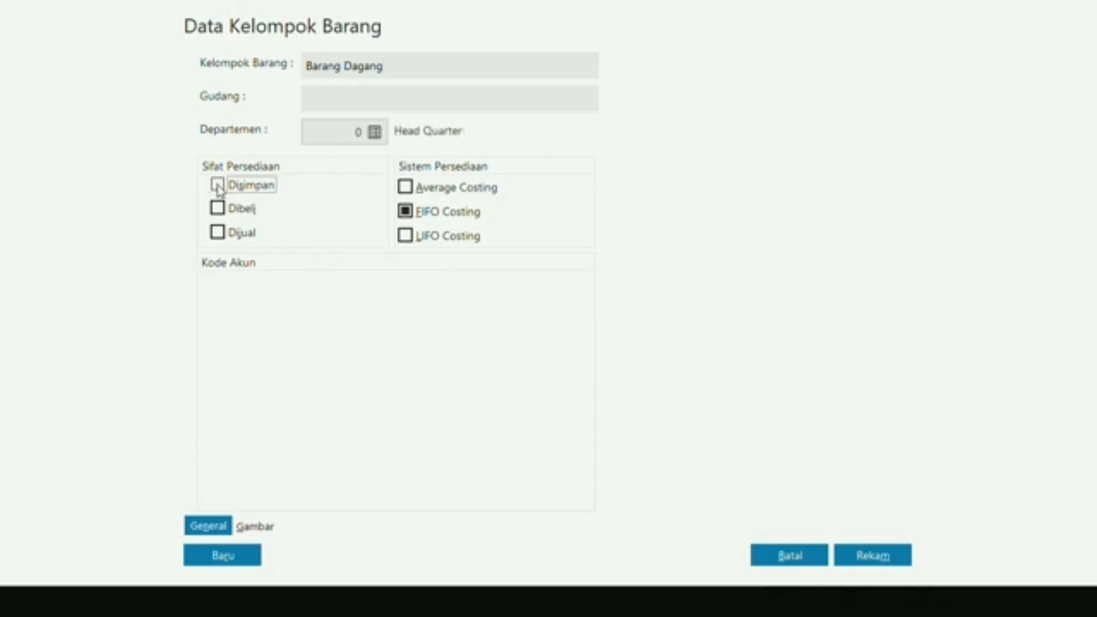
{"action": "left_click", "coordinate": [217, 209]}
{"action": "left_click", "coordinate": [220, 228]}
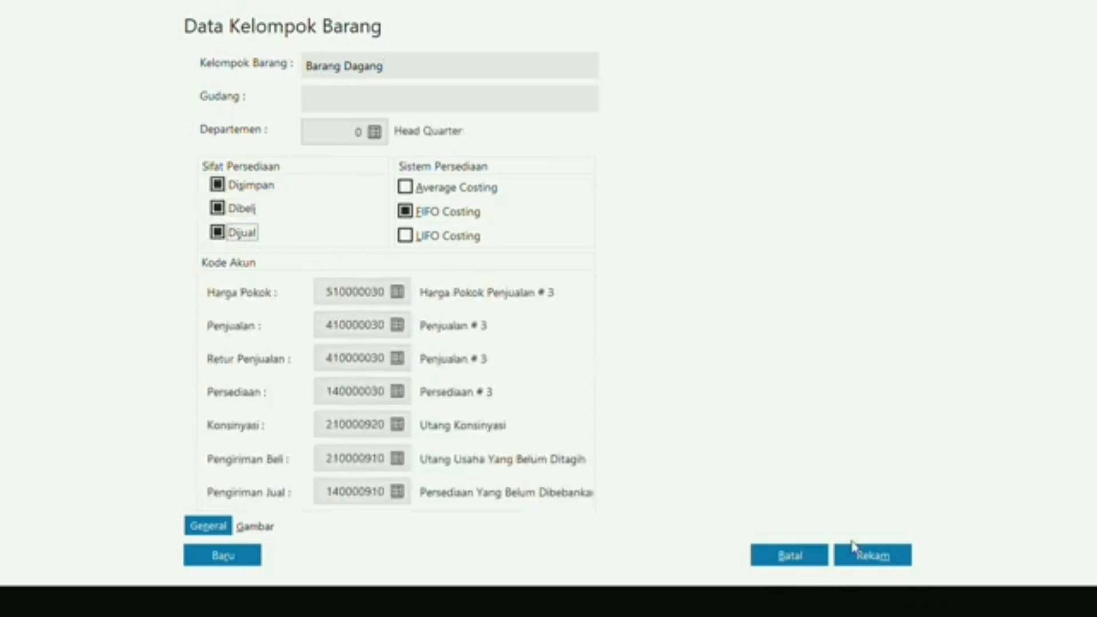
{"action": "left_click", "coordinate": [887, 560]}
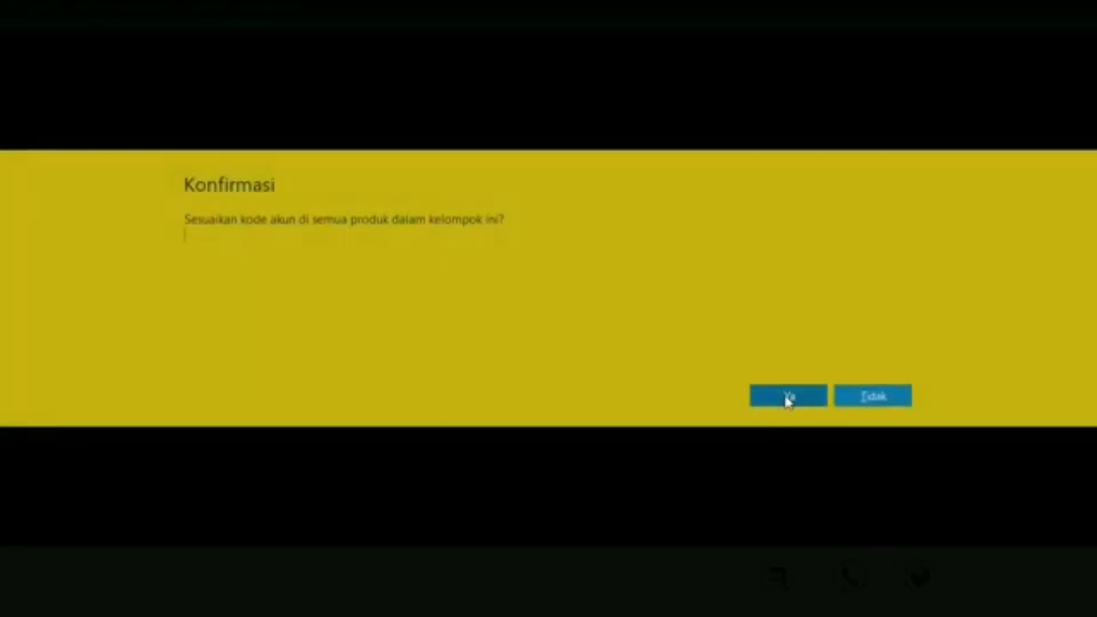
{"action": "left_click", "coordinate": [787, 398]}
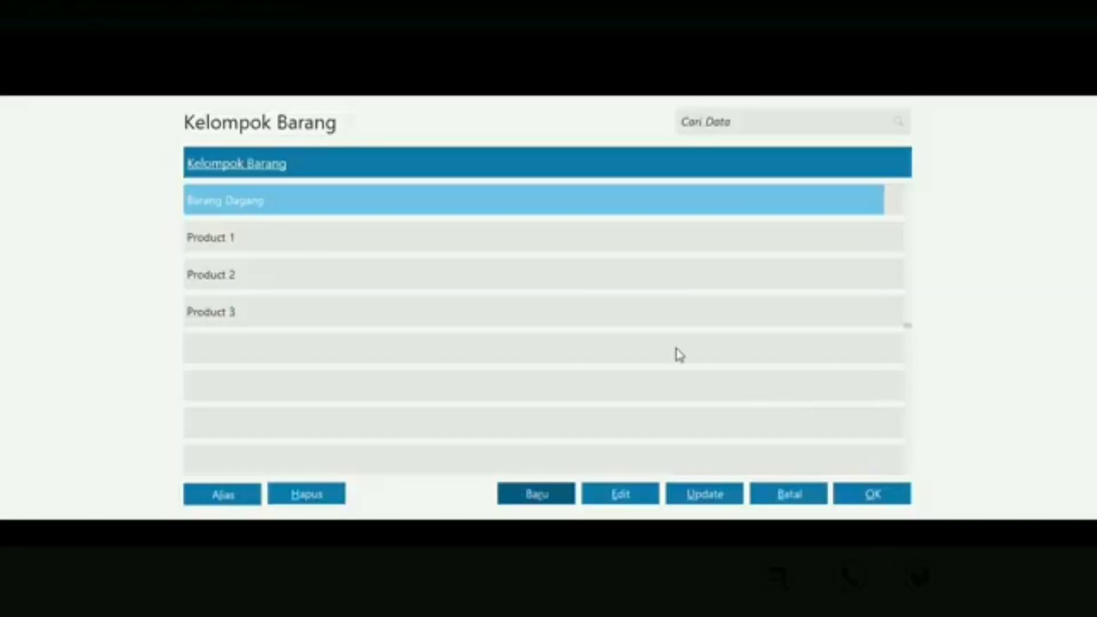
Assign the new inventory item to the Barang Dagang group and enter B-01 as its item code
{"action": "double_click", "coordinate": [550, 199]}
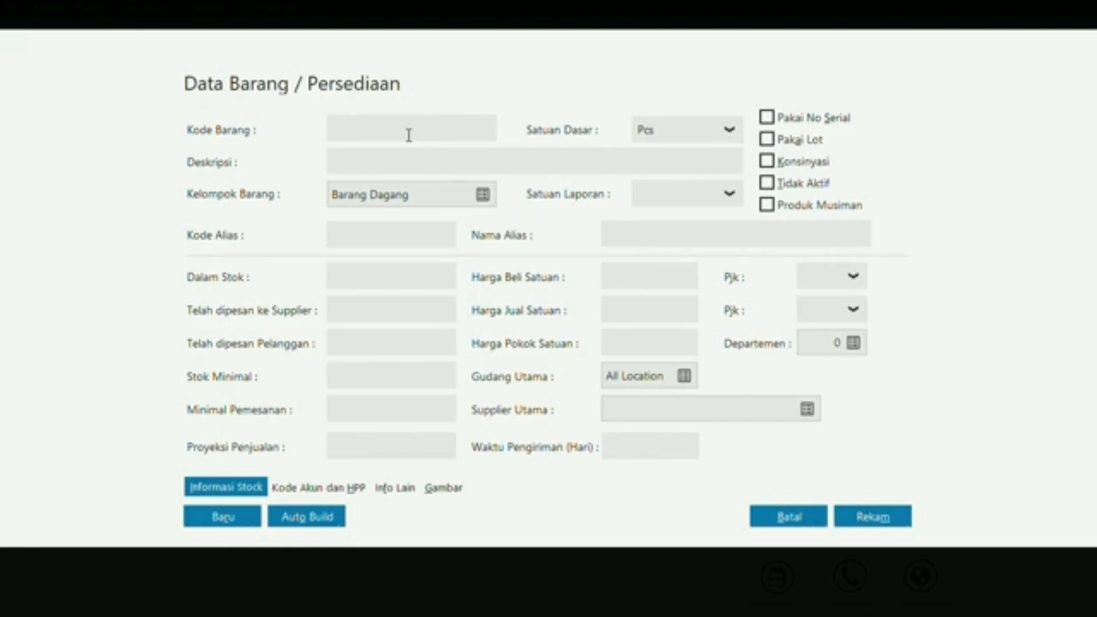
{"action": "type", "text": "B-01"}
{"action": "key", "text": "Caps_Lock"}
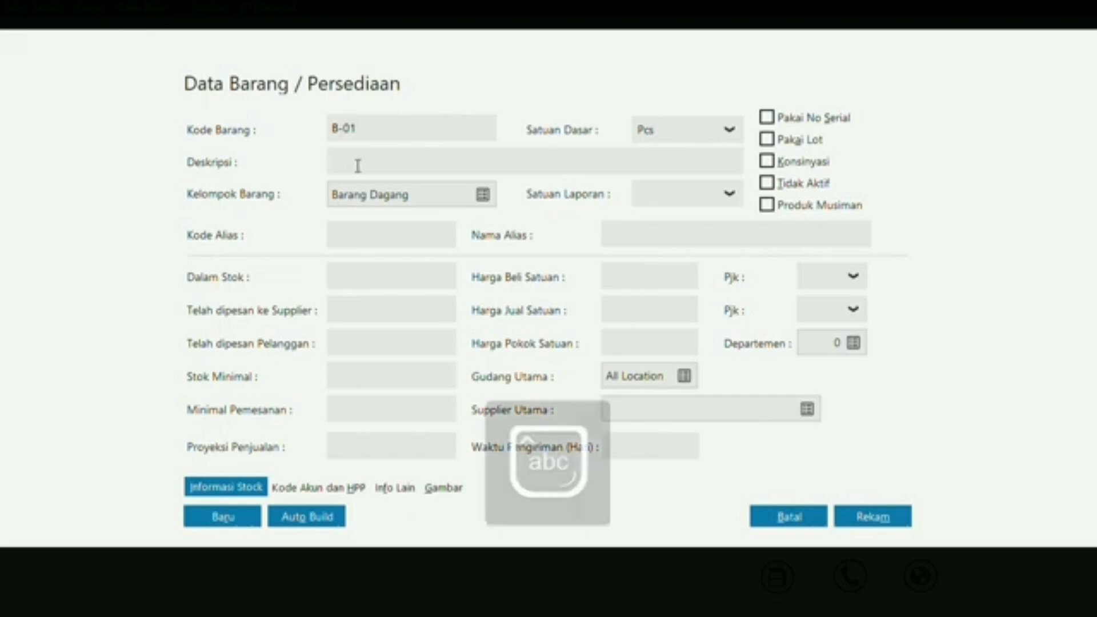
Describe item B-01 as Whole Chicken, select Pcs as its base unit, and record the item
{"action": "type", "text": "Whole C"}
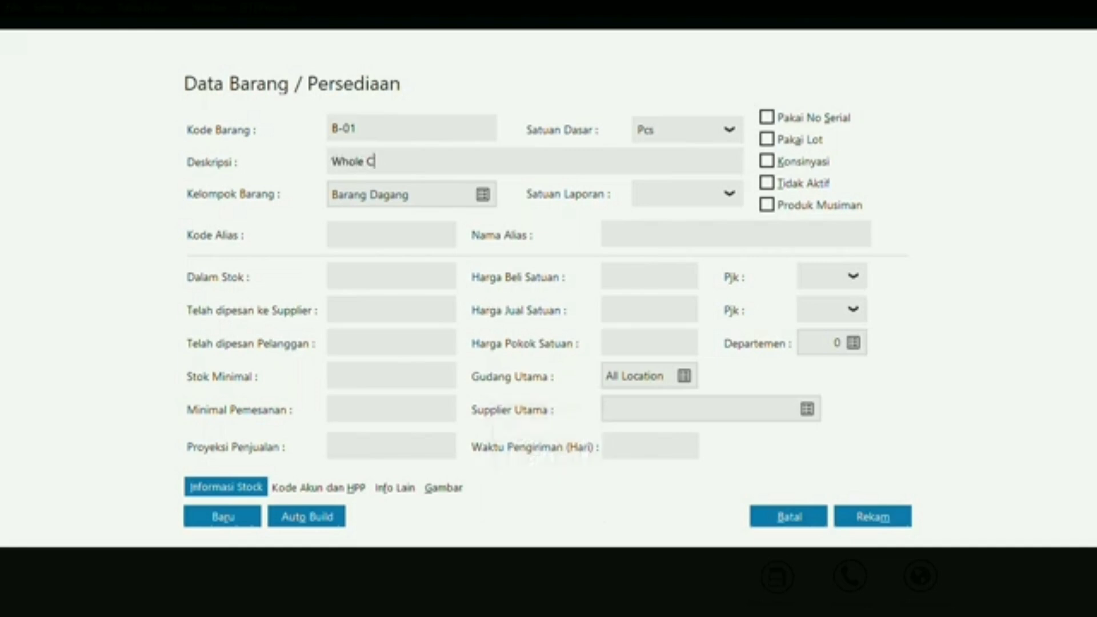
{"action": "type", "text": "hickenn"}
{"action": "key", "text": "BackSpace"}
{"action": "left_click", "coordinate": [730, 138]}
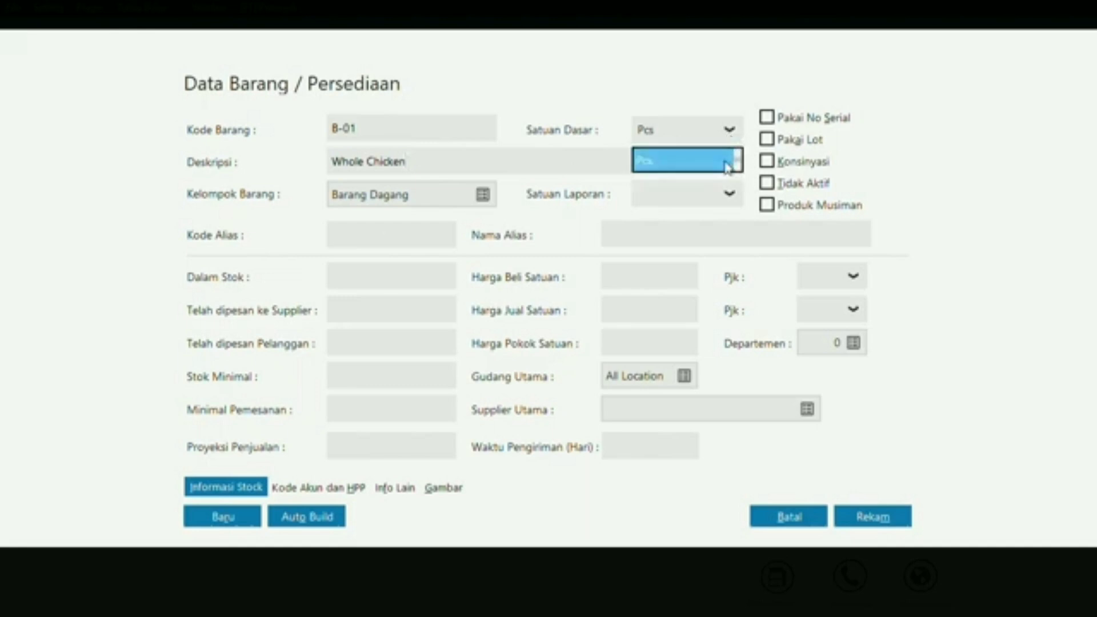
{"action": "left_click", "coordinate": [724, 162]}
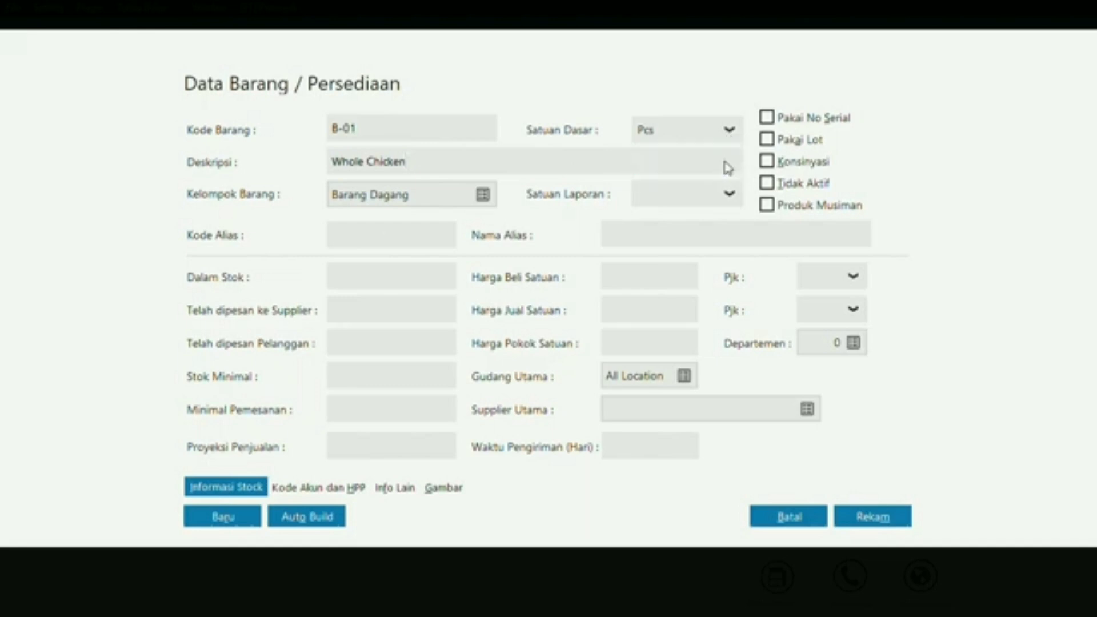
{"action": "left_click", "coordinate": [861, 517]}
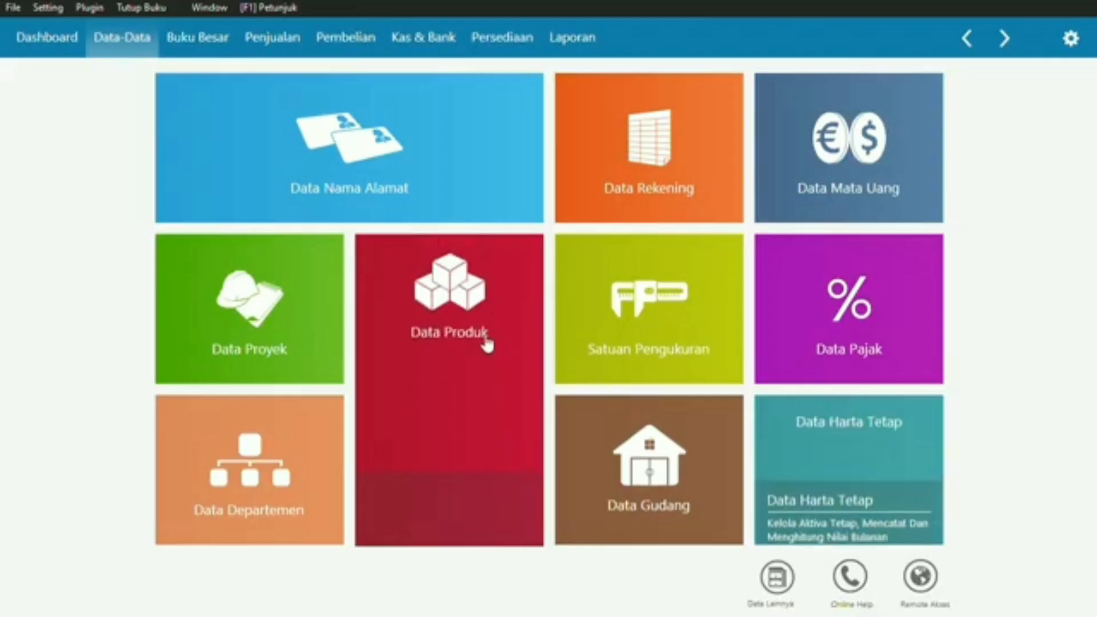
Create and record a new inventory item with code B-02 and description Wings Chicken
{"action": "mouse_move", "coordinate": [481, 344]}
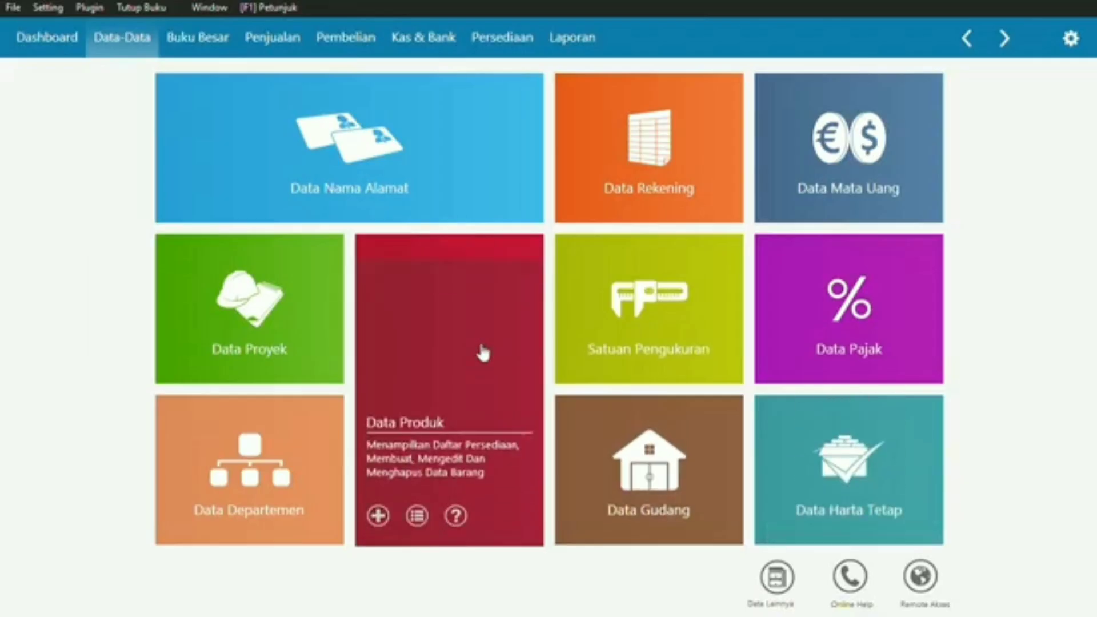
{"action": "left_click", "coordinate": [385, 517]}
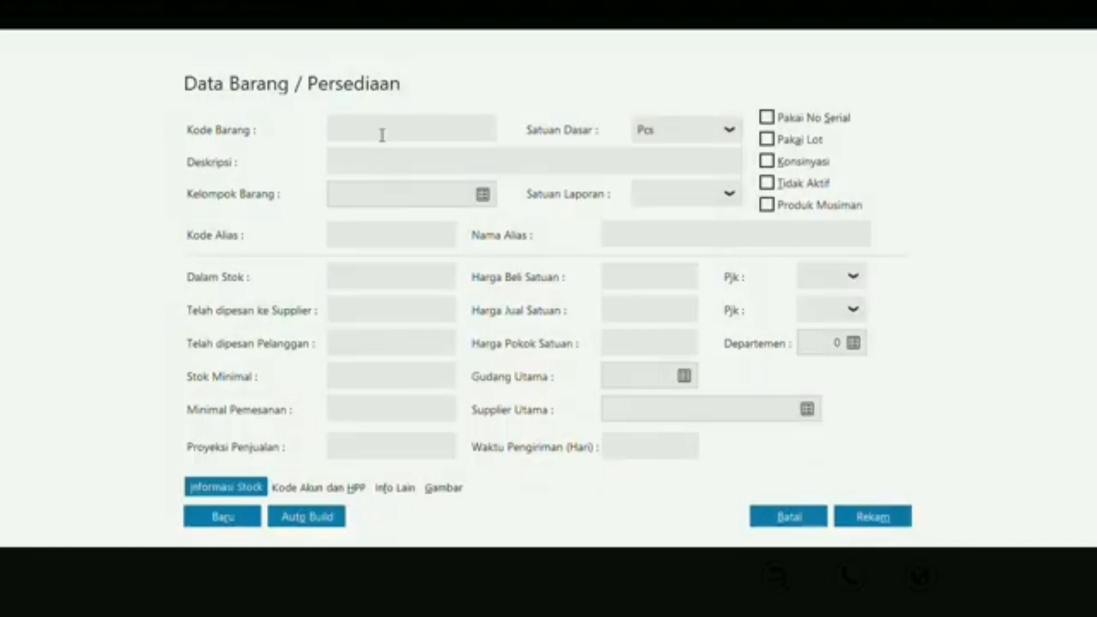
{"action": "type", "text": "8-02"}
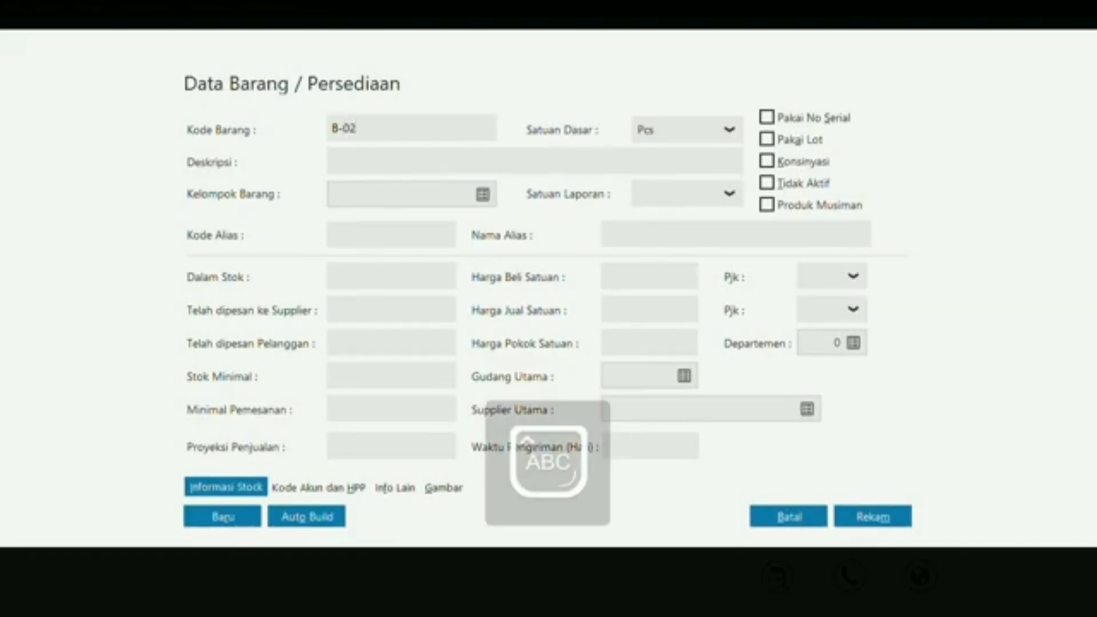
{"action": "left_click", "coordinate": [362, 159]}
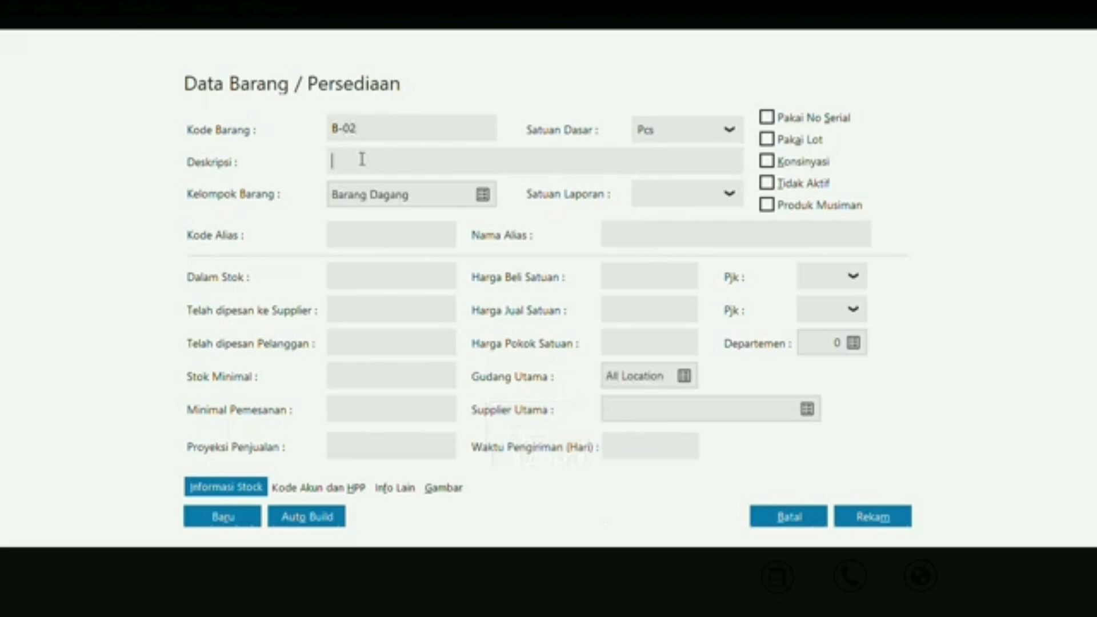
{"action": "type", "text": "W"}
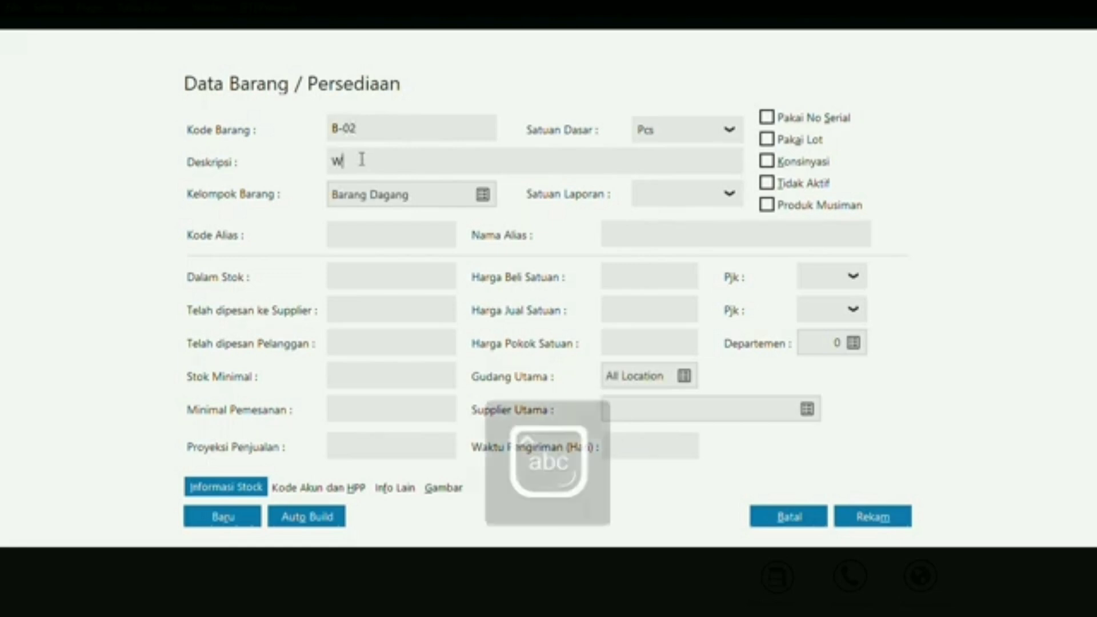
{"action": "type", "text": "ings"}
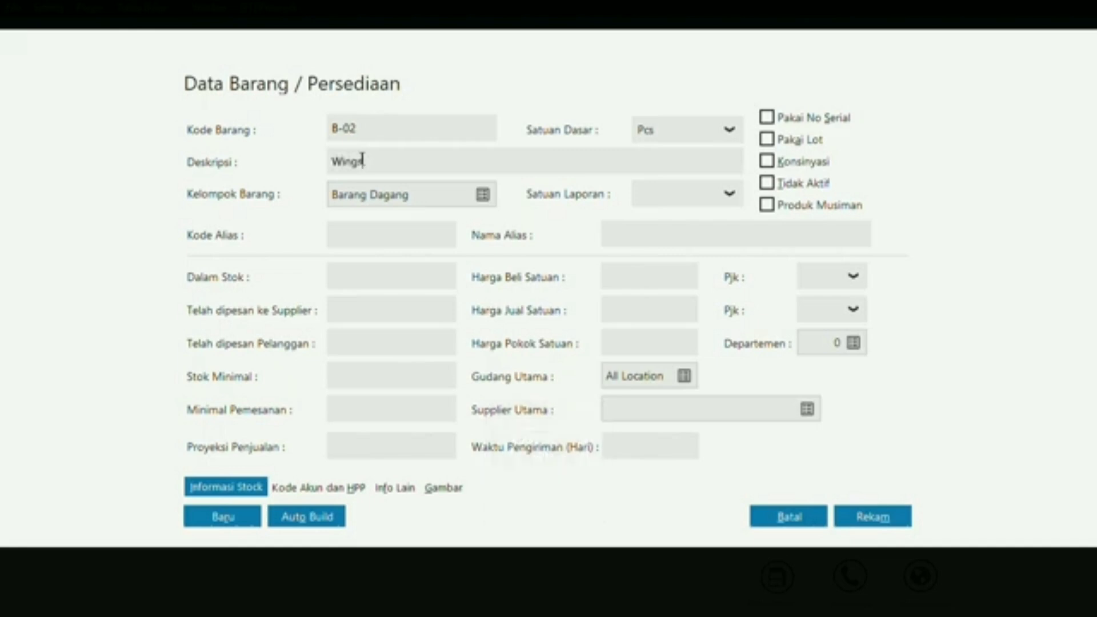
{"action": "type", "text": " Chicken"}
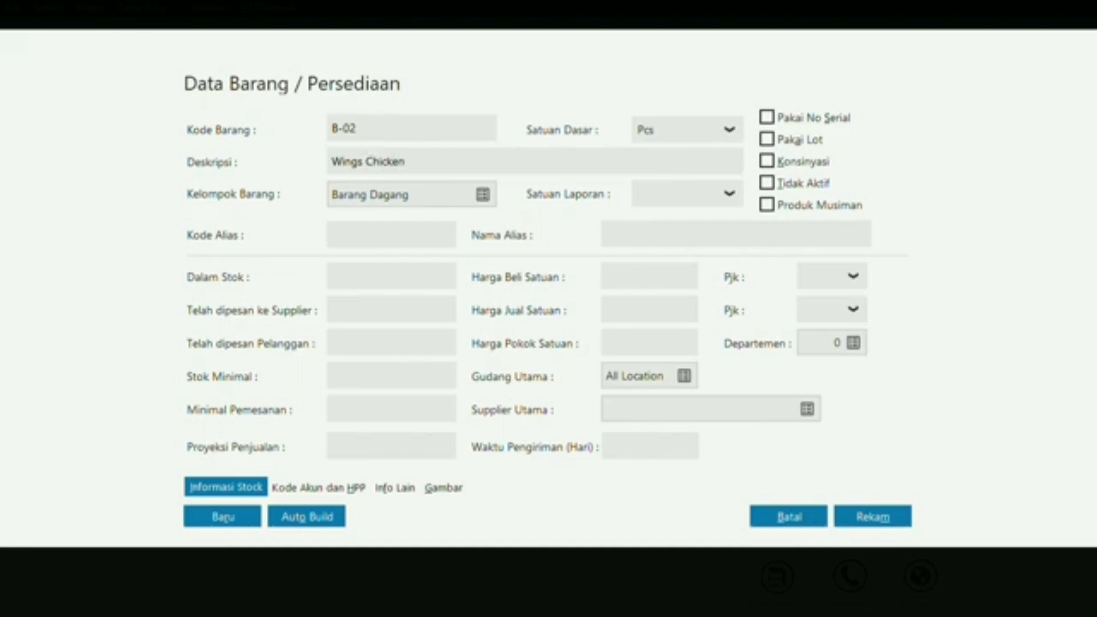
{"action": "left_click", "coordinate": [888, 521]}
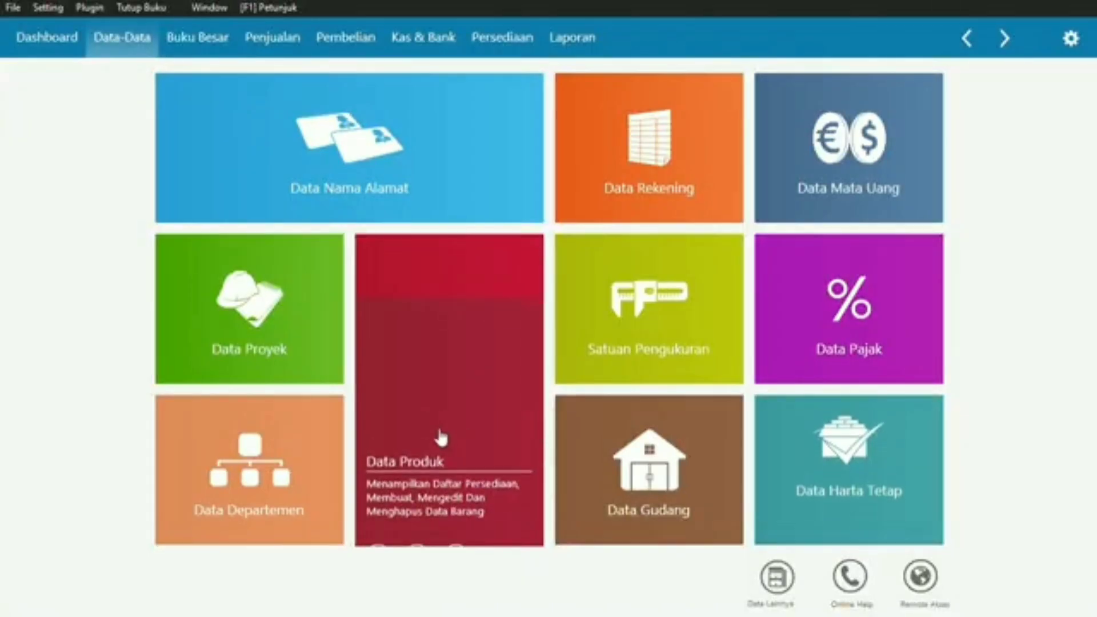
Open the product data list and start a new inventory item with code B-03
{"action": "left_click", "coordinate": [450, 409]}
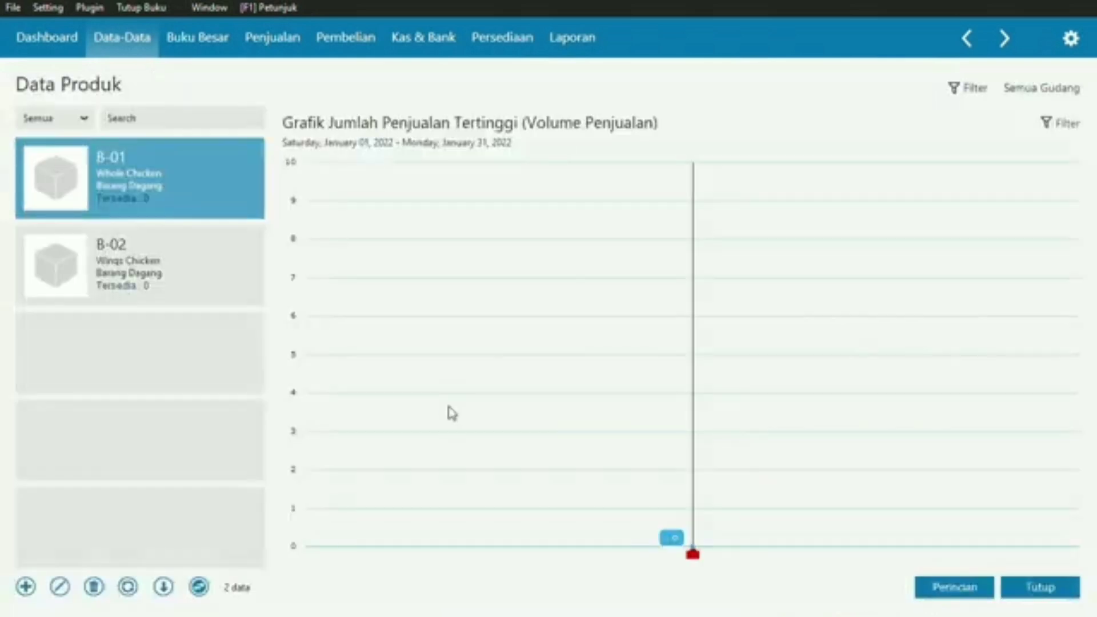
{"action": "left_click", "coordinate": [22, 586]}
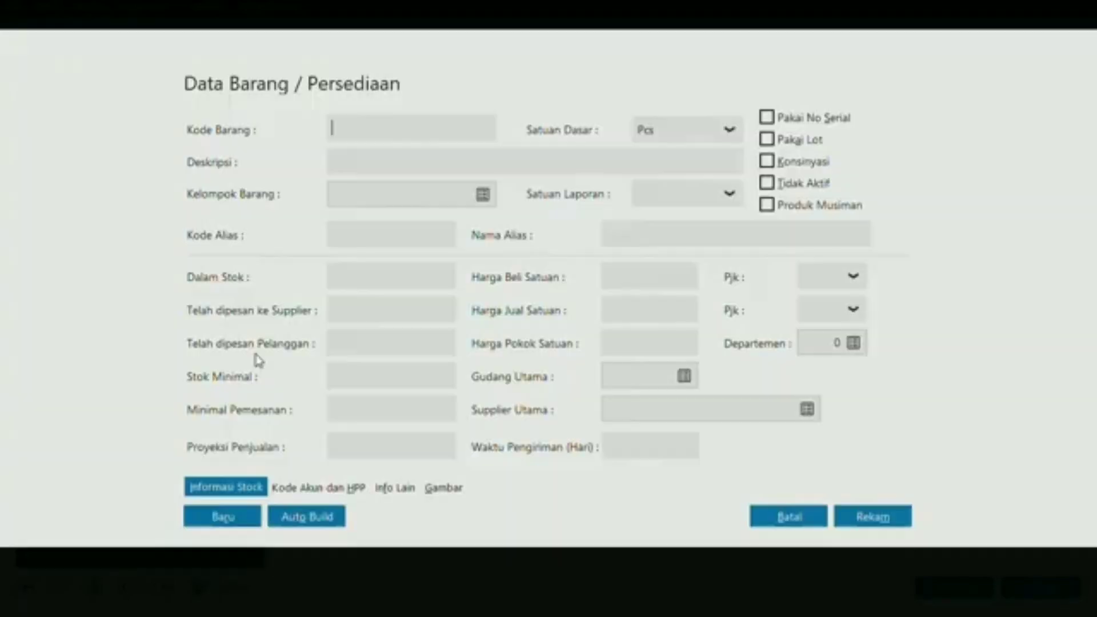
{"action": "type", "text": "b-03"}
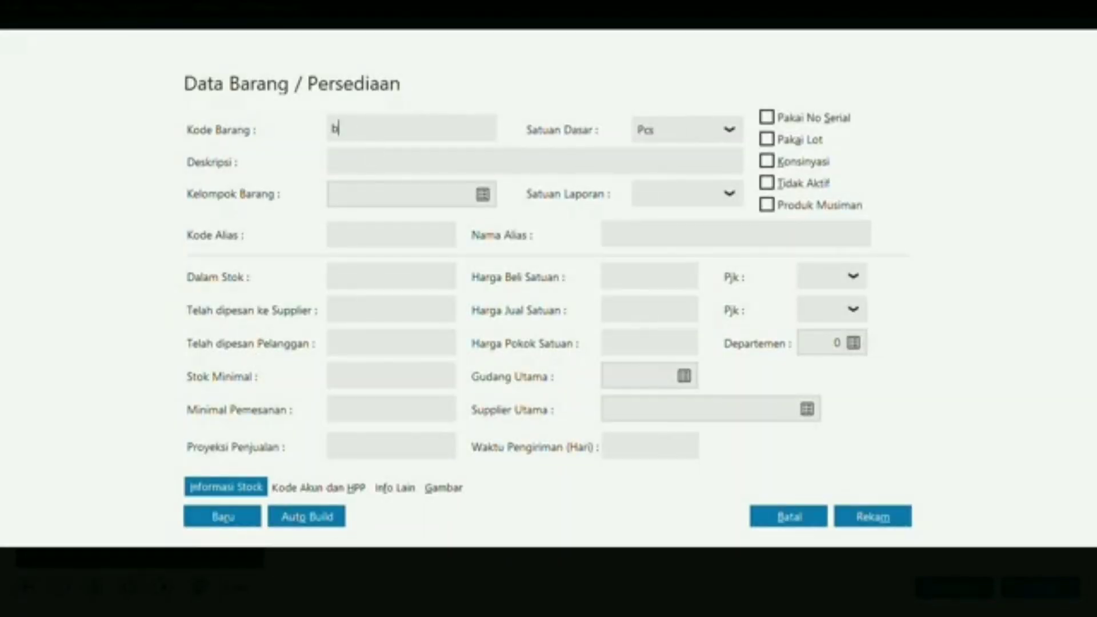
{"action": "key", "text": "BackSpace"}
{"action": "key", "text": "BackSpace"}
{"action": "key", "text": "BackSpace"}
{"action": "key", "text": "BackSpace"}
{"action": "key", "text": "Caps_Lock"}
{"action": "type", "text": "B-03"}
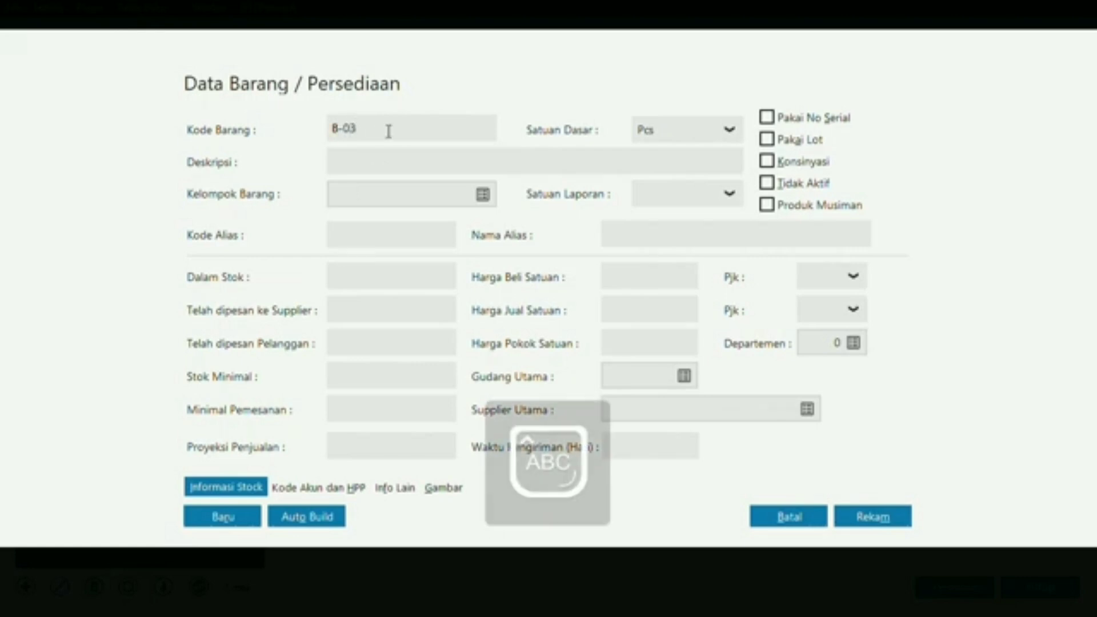
Describe item B-03 as ORI Chicken and record it
{"action": "left_click", "coordinate": [397, 158]}
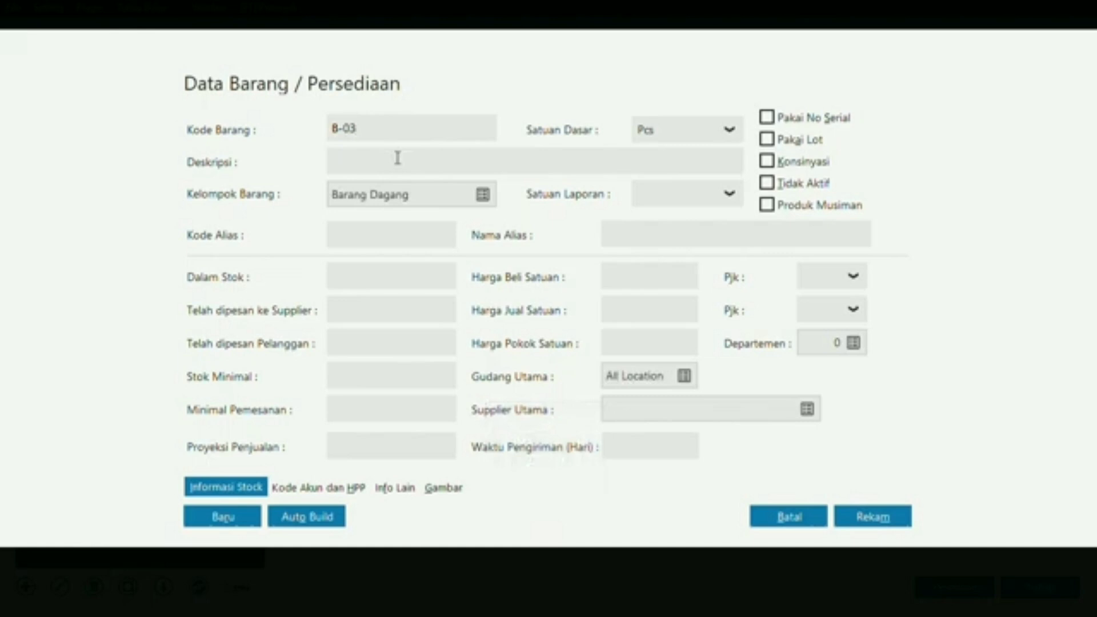
{"action": "type", "text": "ORI C"}
{"action": "key", "text": "Caps_Lock"}
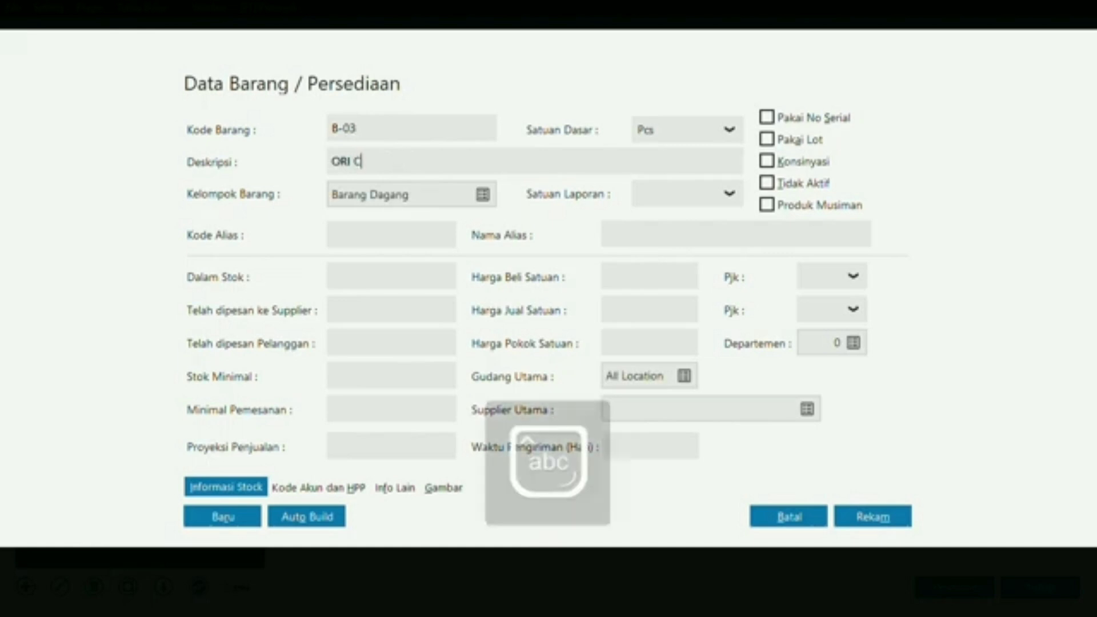
{"action": "type", "text": "hicken"}
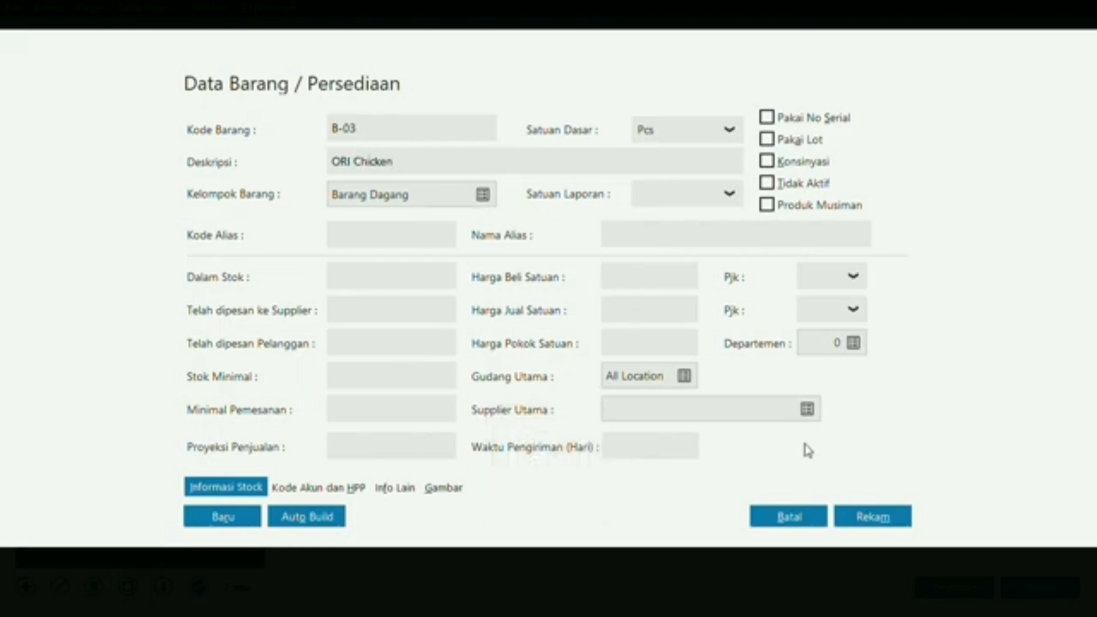
{"action": "left_click", "coordinate": [872, 518]}
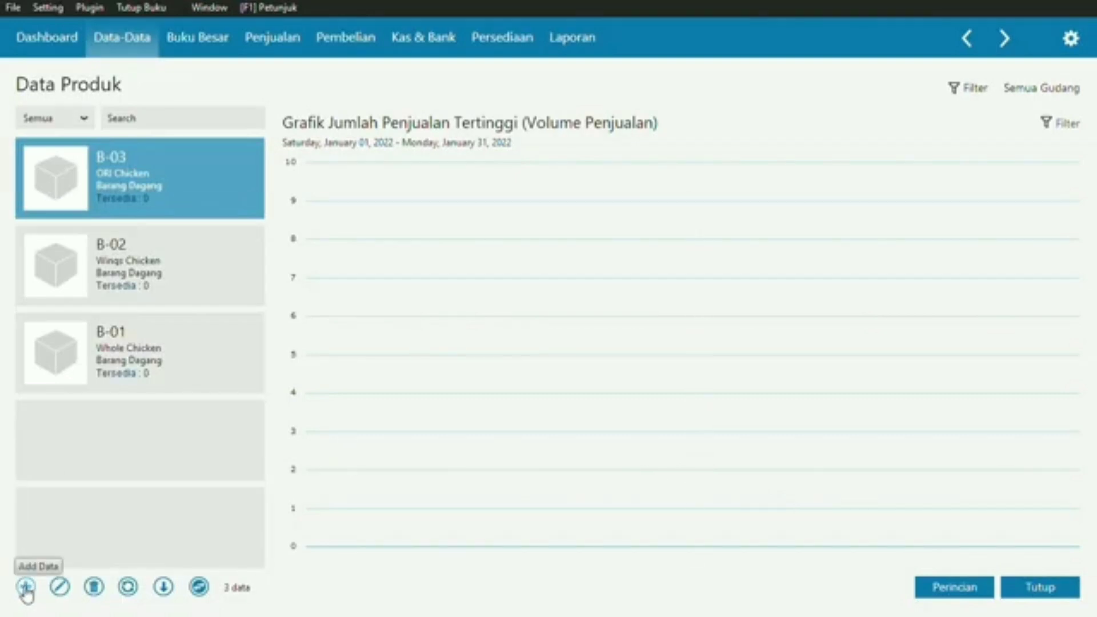
Start another inventory item from the product list and enter B-04 as its item code
{"action": "left_click", "coordinate": [26, 588]}
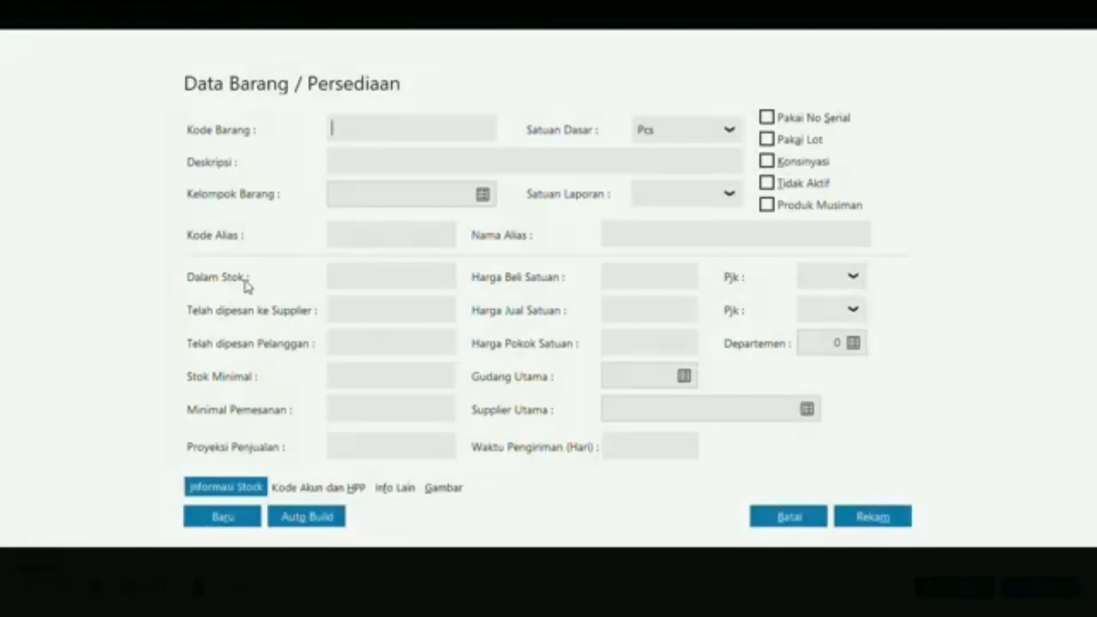
{"action": "left_click", "coordinate": [389, 136]}
{"action": "type", "text": "b-0"}
{"action": "key", "text": "BackSpace"}
{"action": "key", "text": "BackSpace"}
{"action": "key", "text": "BackSpace"}
{"action": "key", "text": "Caps_Lock"}
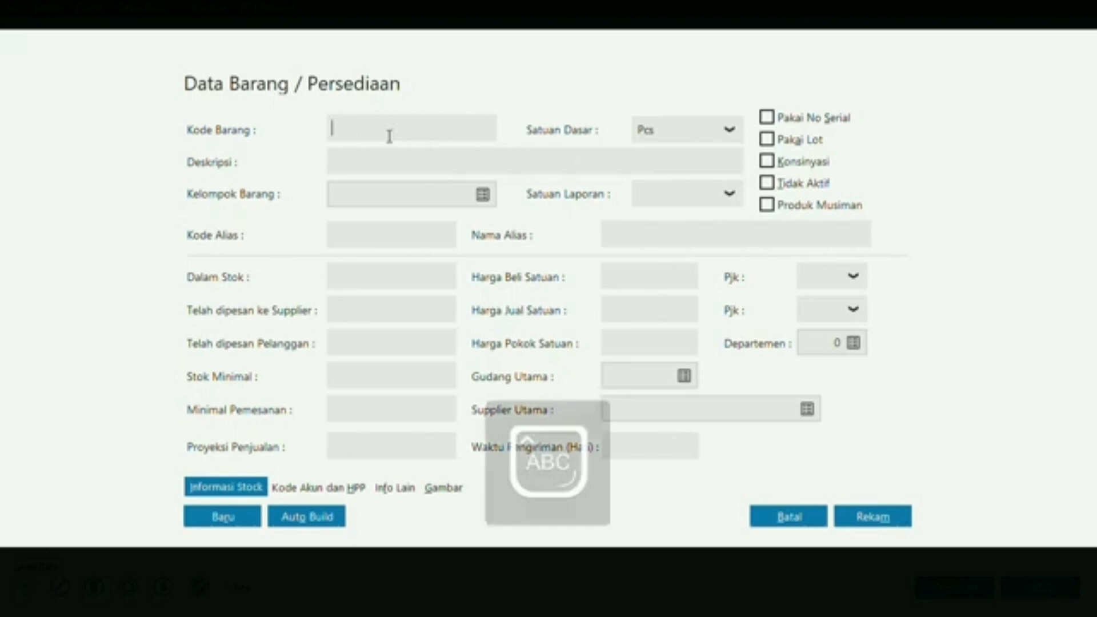
{"action": "type", "text": "B-03"}
{"action": "key", "text": "BackSpace"}
{"action": "type", "text": "4"}
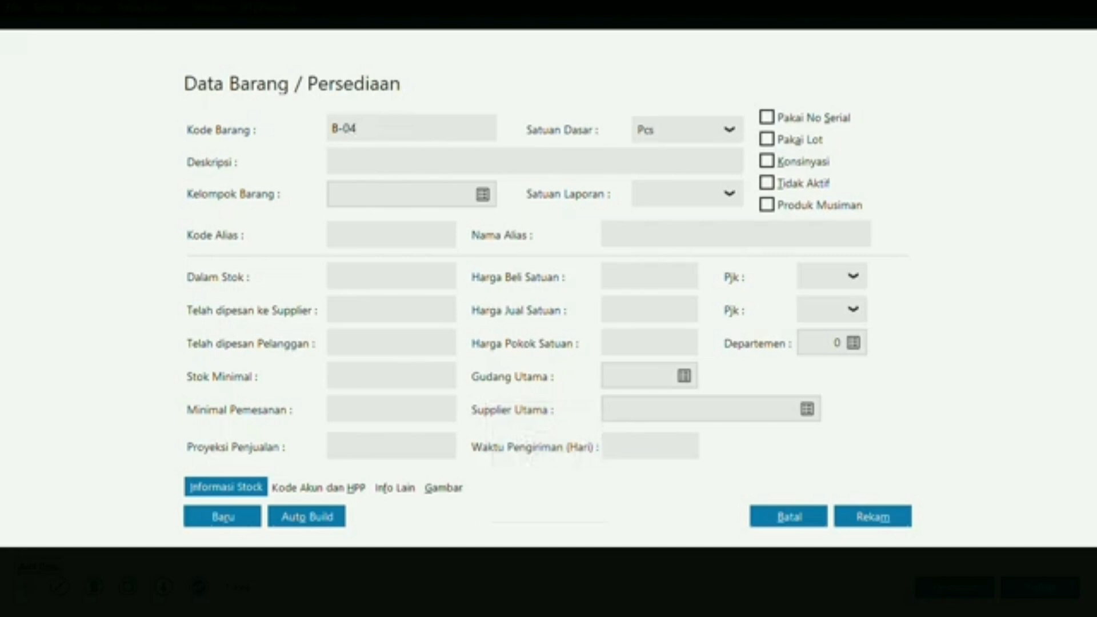
Enter Crackling Cicken as the description of item B-04 and record the item
{"action": "left_click", "coordinate": [379, 161]}
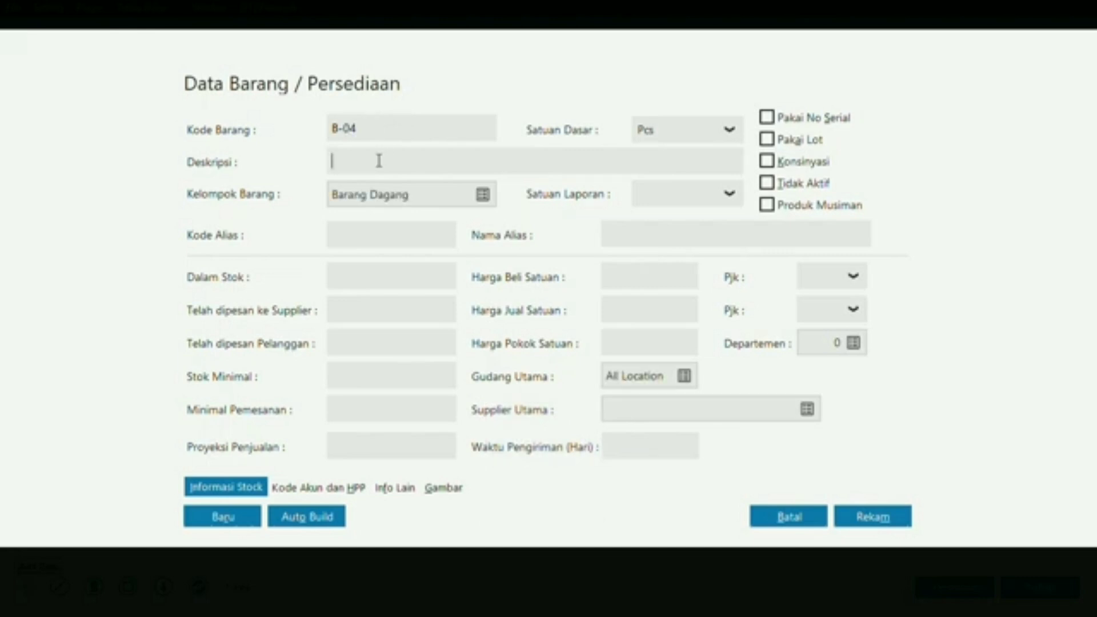
{"action": "type", "text": "CR"}
{"action": "key", "text": "BackSpace"}
{"action": "type", "text": "r"}
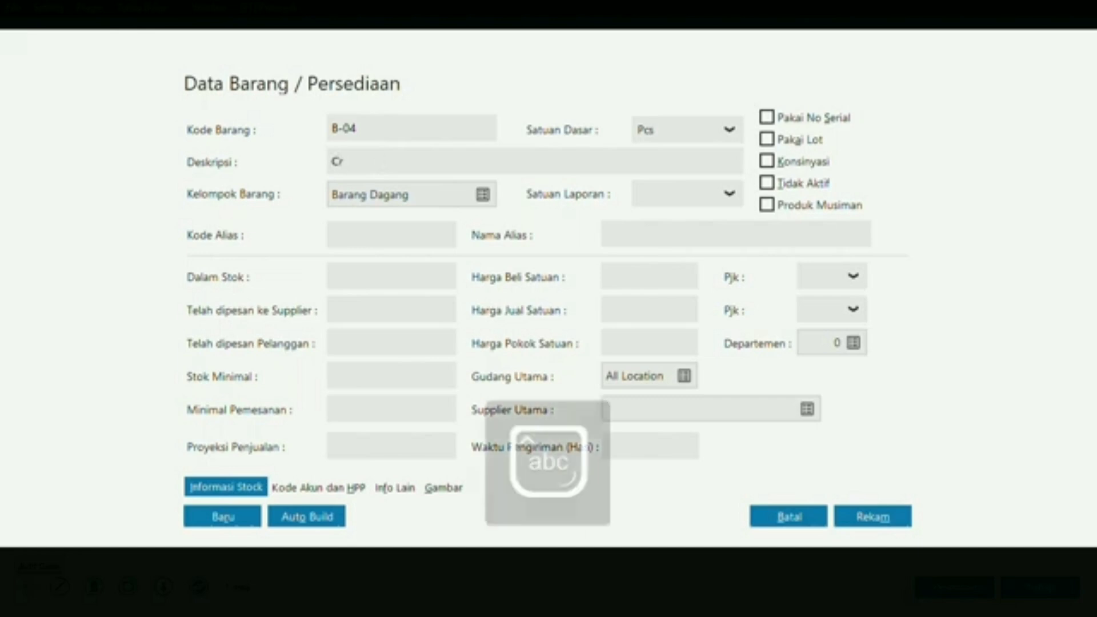
{"action": "type", "text": "ackling"}
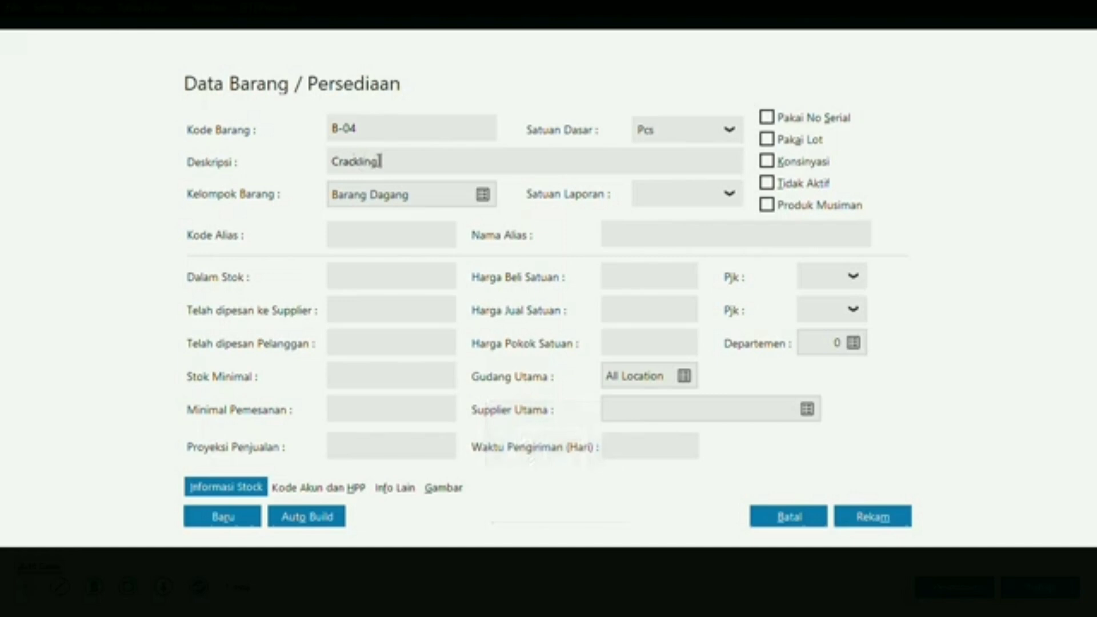
{"action": "type", "text": " Cicken"}
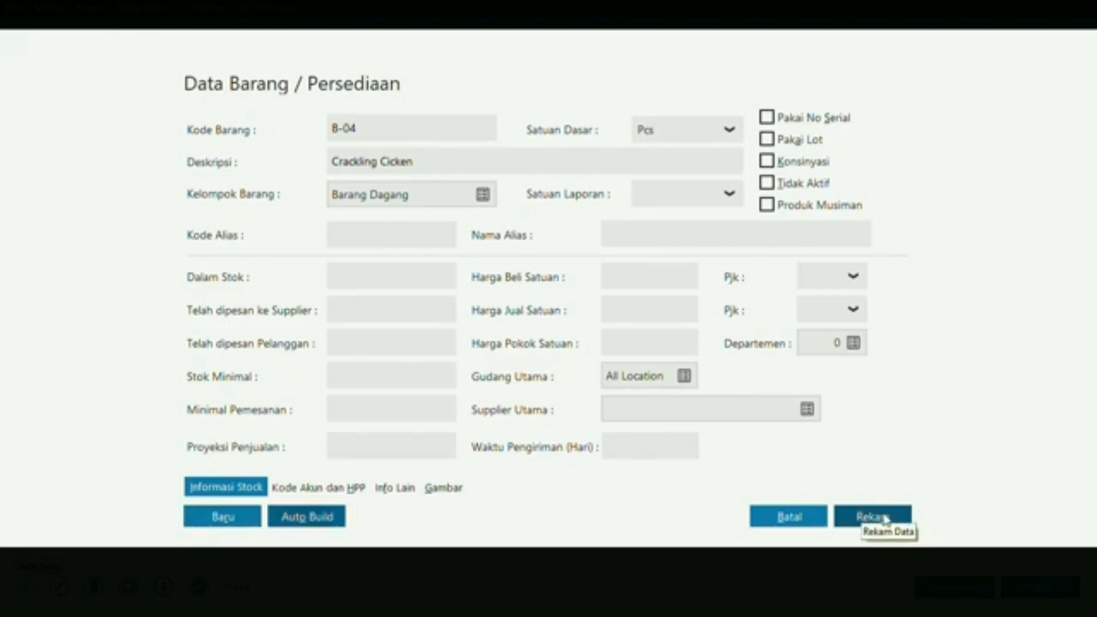
{"action": "left_click", "coordinate": [873, 517]}
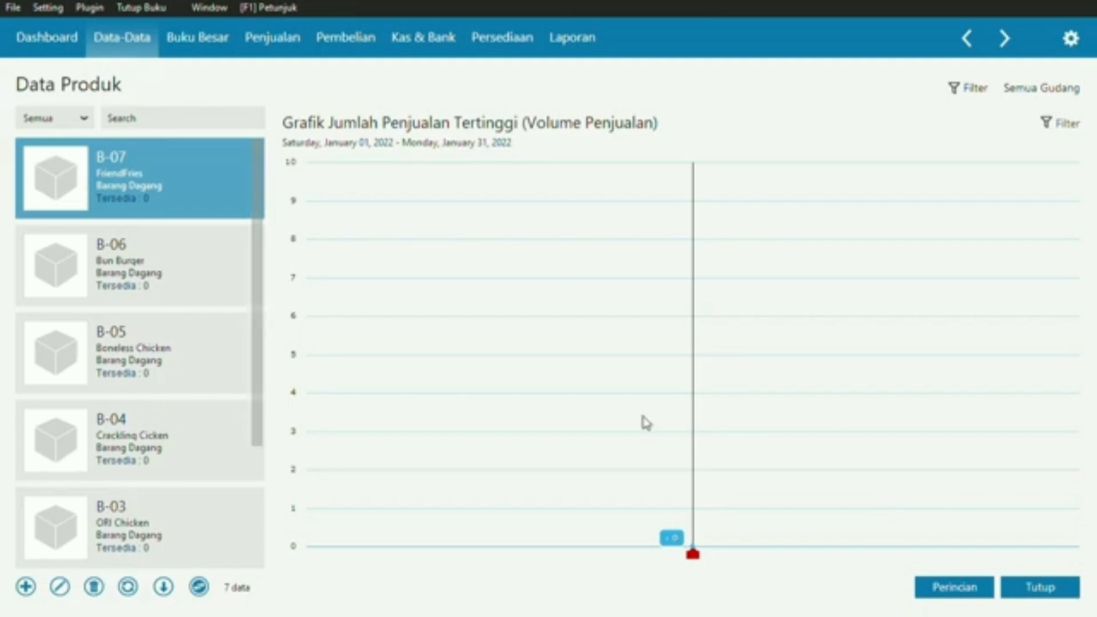
Close the product list and start a new opening inventory balance (Saldo Awal Persediaan) entry for the Head Quarter warehouse
{"action": "left_click", "coordinate": [1030, 596]}
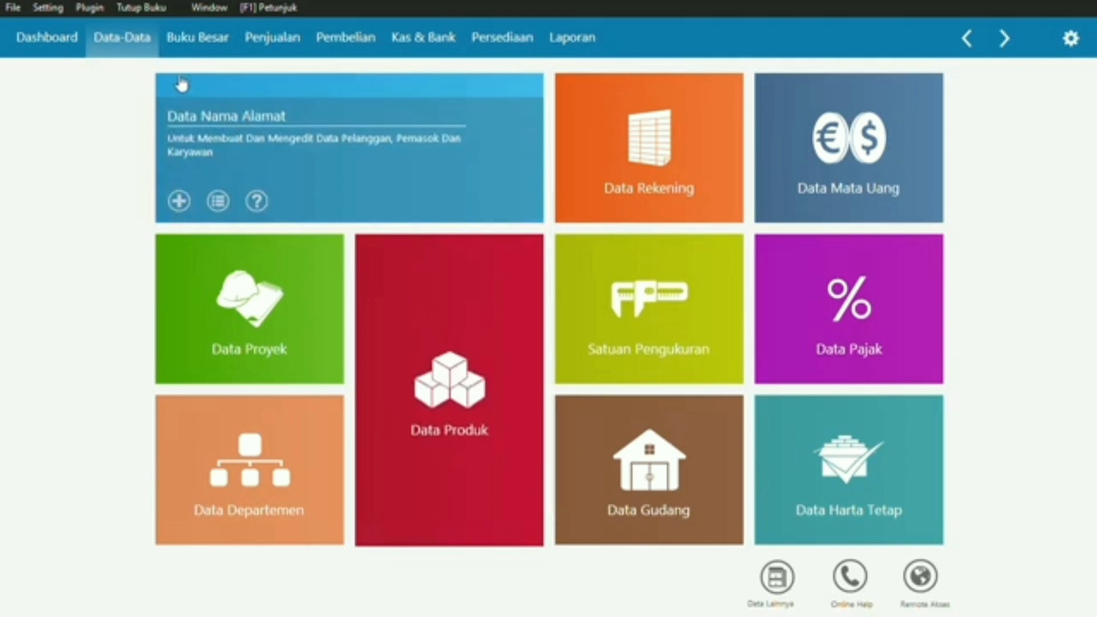
{"action": "left_click", "coordinate": [50, 9]}
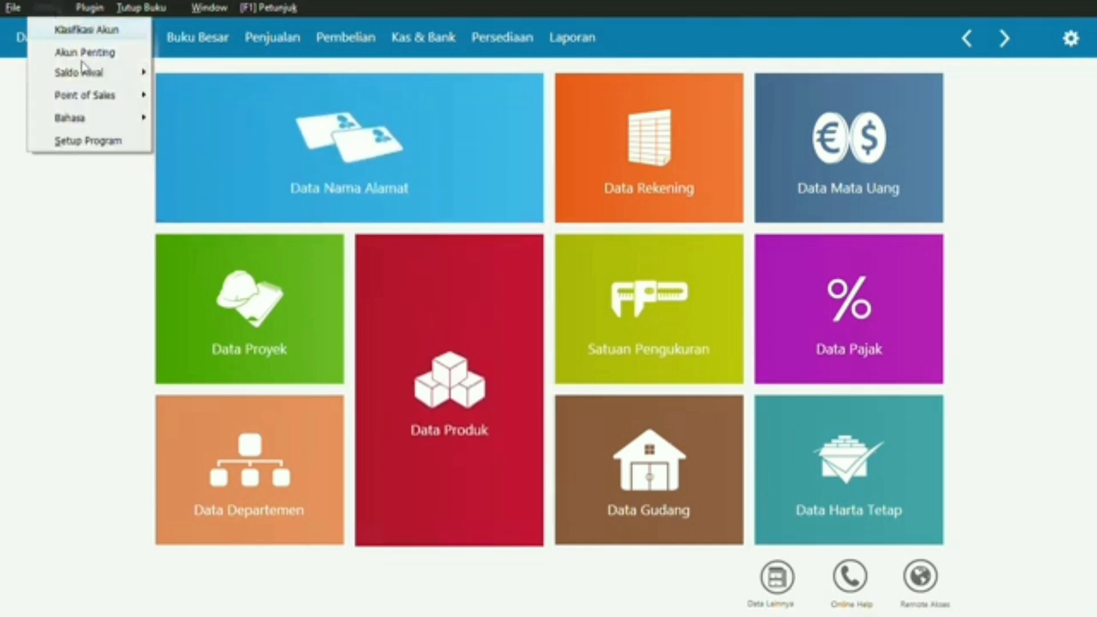
{"action": "mouse_move", "coordinate": [85, 73]}
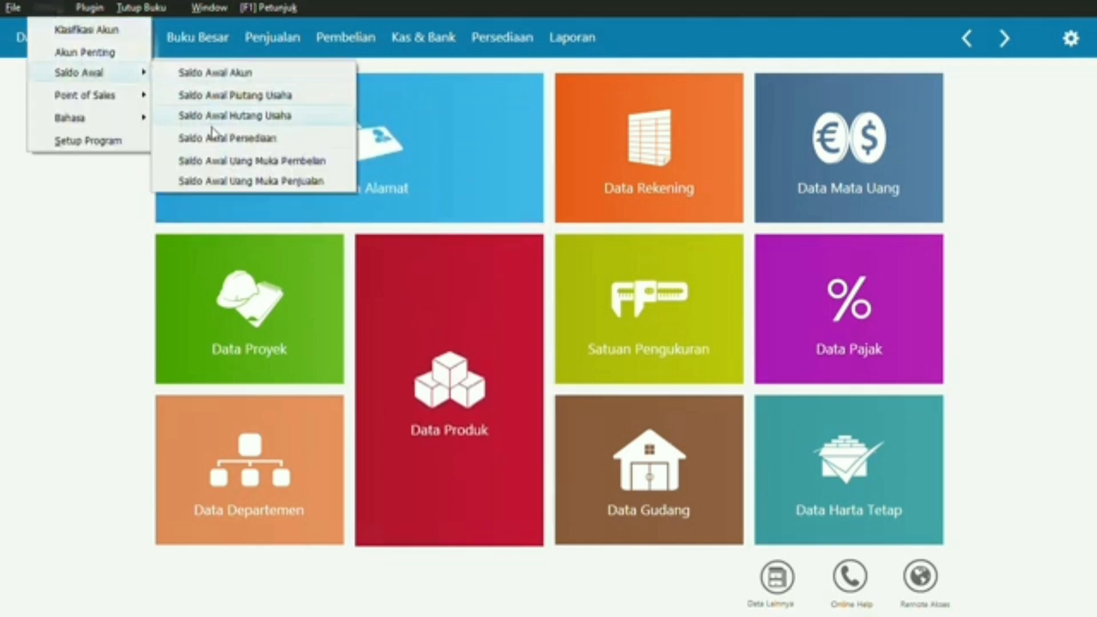
{"action": "left_click", "coordinate": [213, 138]}
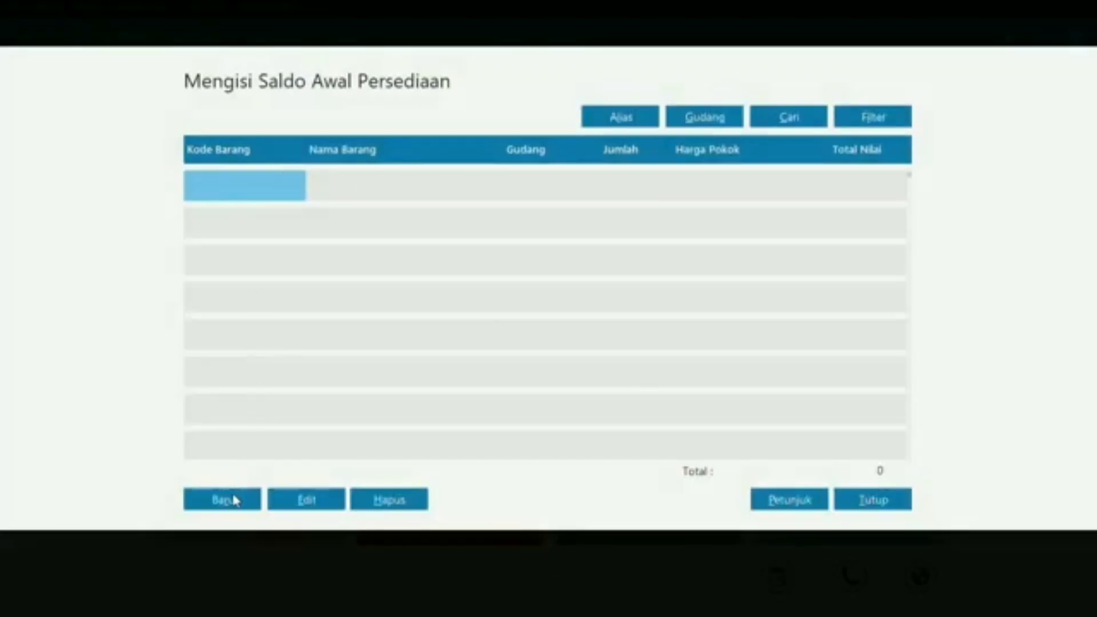
{"action": "left_click", "coordinate": [233, 498]}
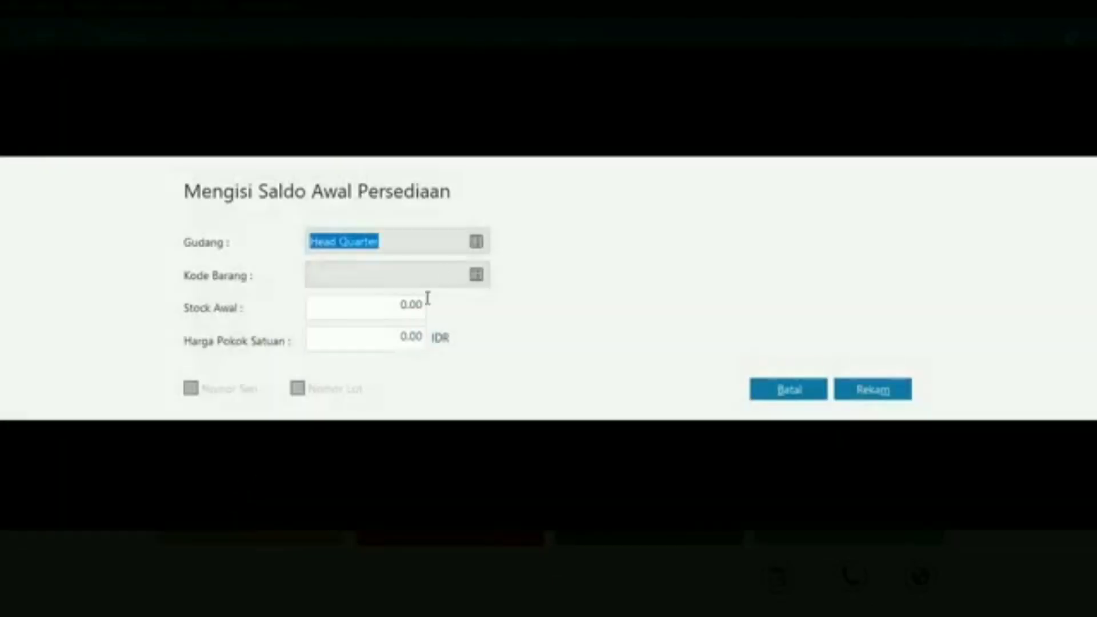
{"action": "left_click", "coordinate": [477, 243]}
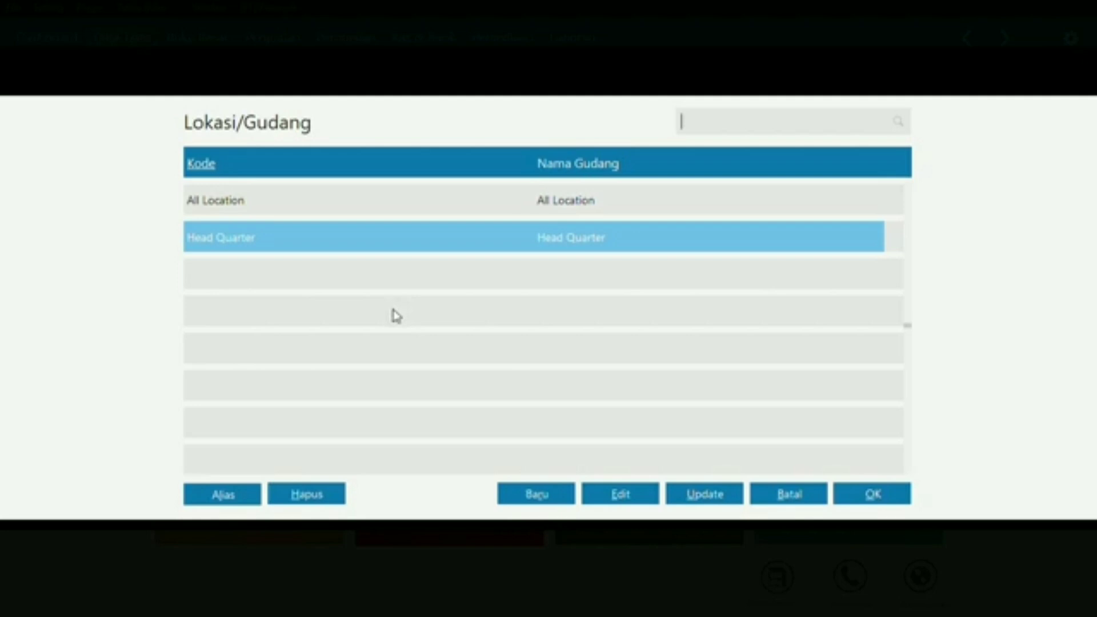
{"action": "double_click", "coordinate": [484, 249]}
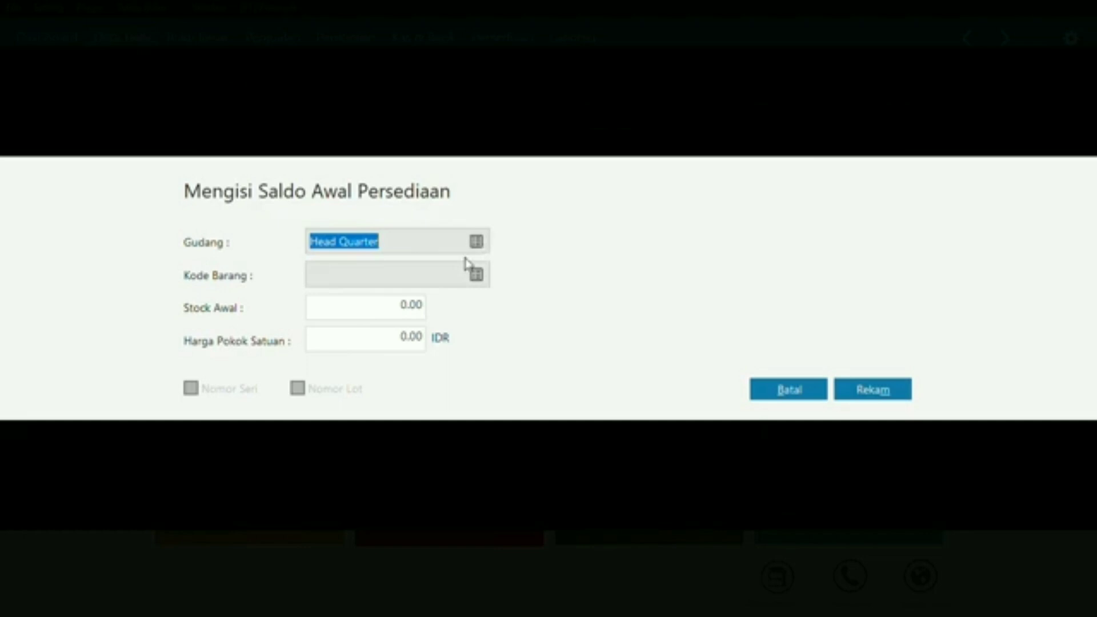
Record the opening stock of item B-01 (Whole Chicken) as 200 units at a unit cost of 80,000 IDR
{"action": "left_click", "coordinate": [479, 275]}
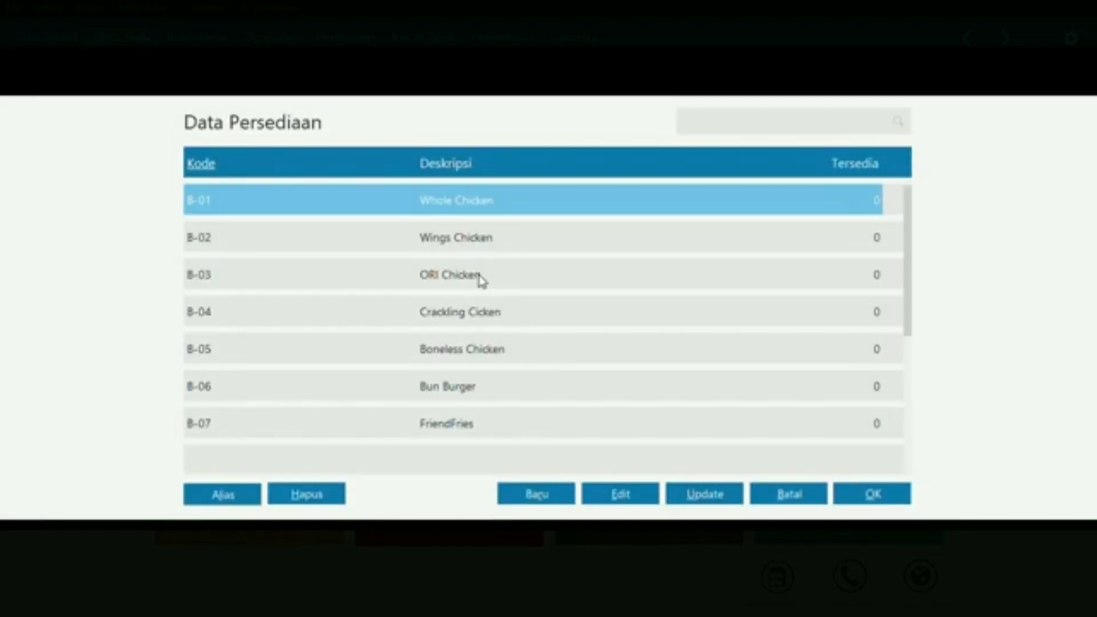
{"action": "double_click", "coordinate": [492, 201]}
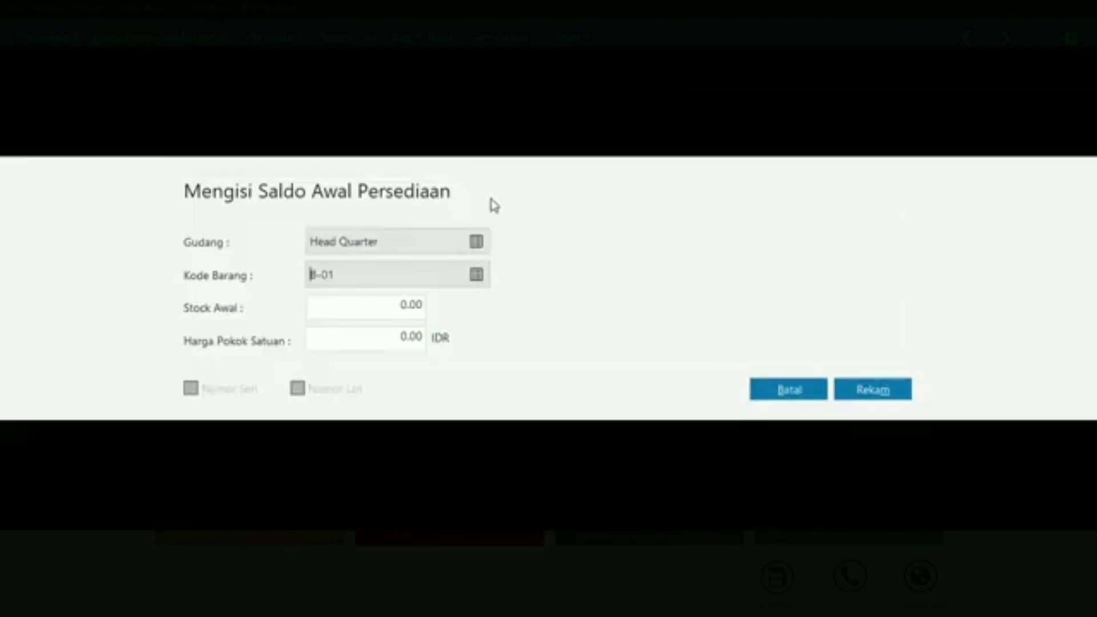
{"action": "left_click", "coordinate": [401, 306]}
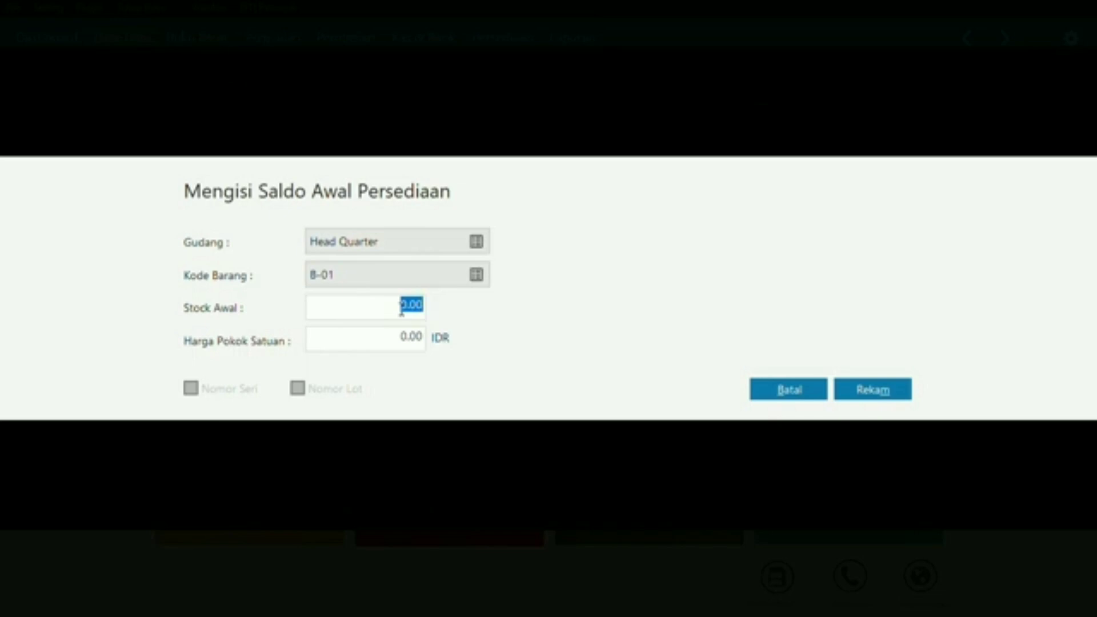
{"action": "type", "text": "200"}
{"action": "key", "text": "Tab"}
{"action": "type", "text": "80000"}
{"action": "key", "text": "Tab"}
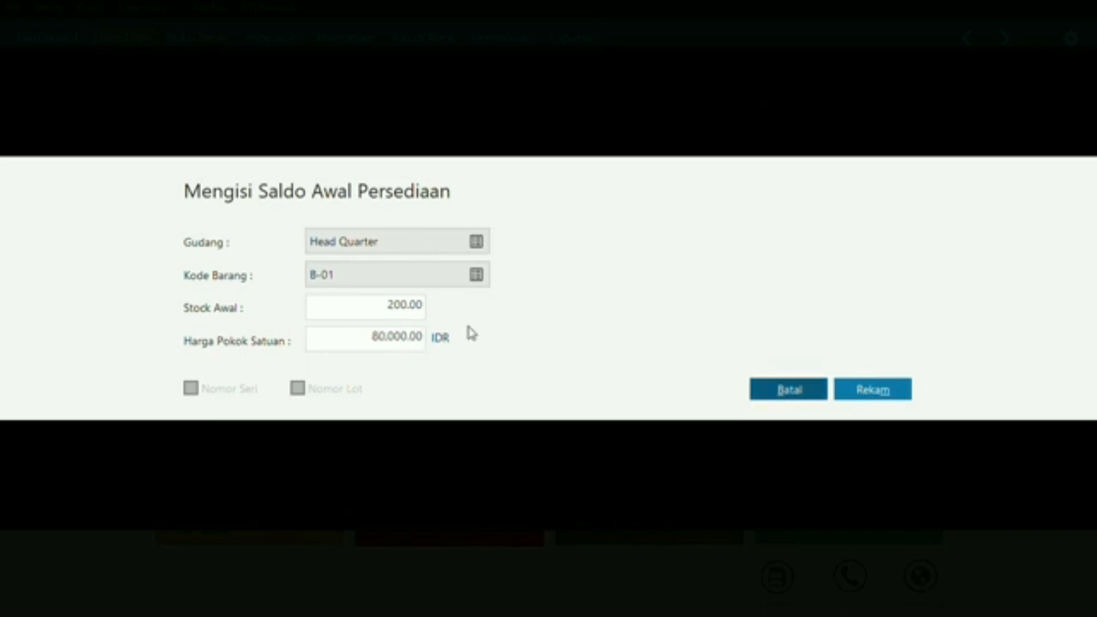
{"action": "left_click", "coordinate": [868, 386]}
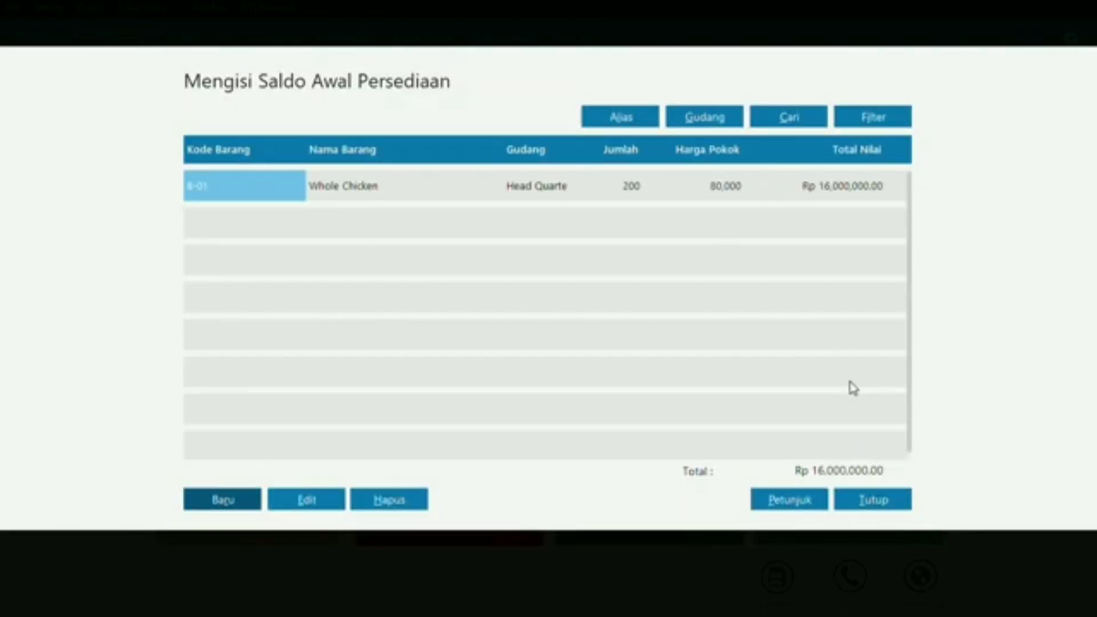
Add an opening balance entry for item B-02 with a stock of 150 at a unit cost of 50,000 IDR and record it
{"action": "left_click", "coordinate": [238, 493]}
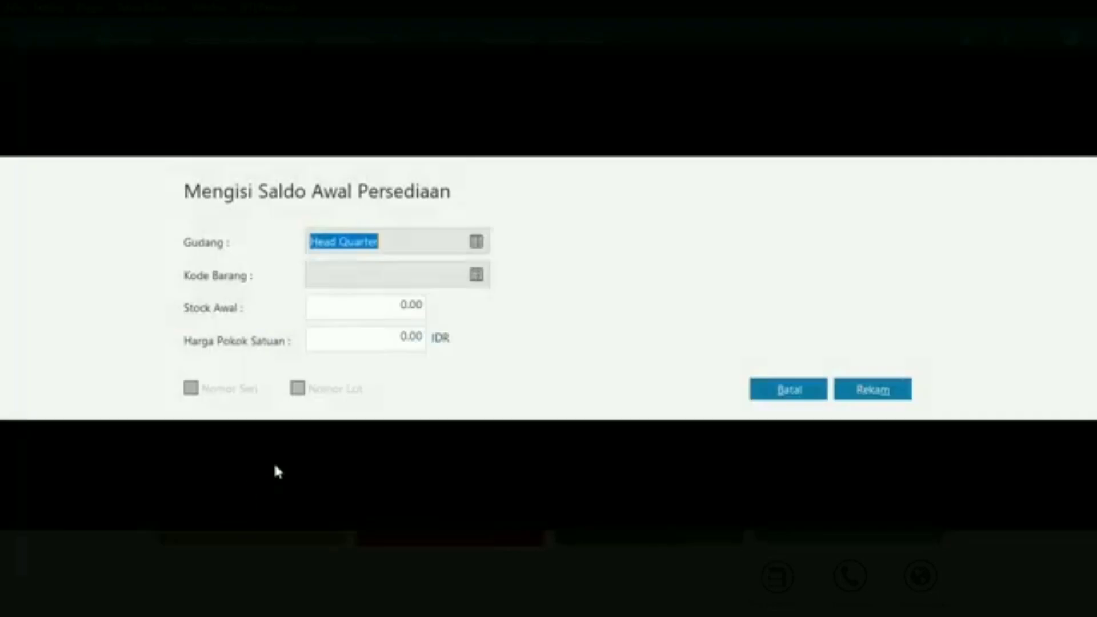
{"action": "left_click", "coordinate": [480, 275]}
{"action": "double_click", "coordinate": [500, 247]}
{"action": "left_click", "coordinate": [395, 309]}
{"action": "type", "text": "150"}
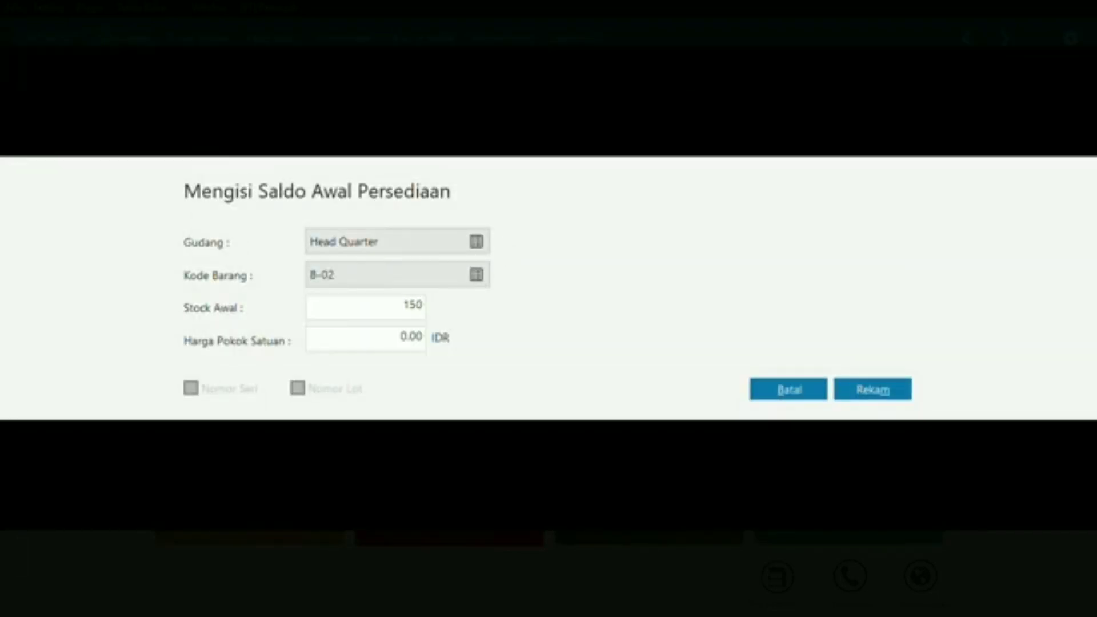
{"action": "left_click", "coordinate": [393, 336]}
{"action": "type", "text": "50000"}
{"action": "key", "text": "Tab"}
{"action": "left_click", "coordinate": [866, 389]}
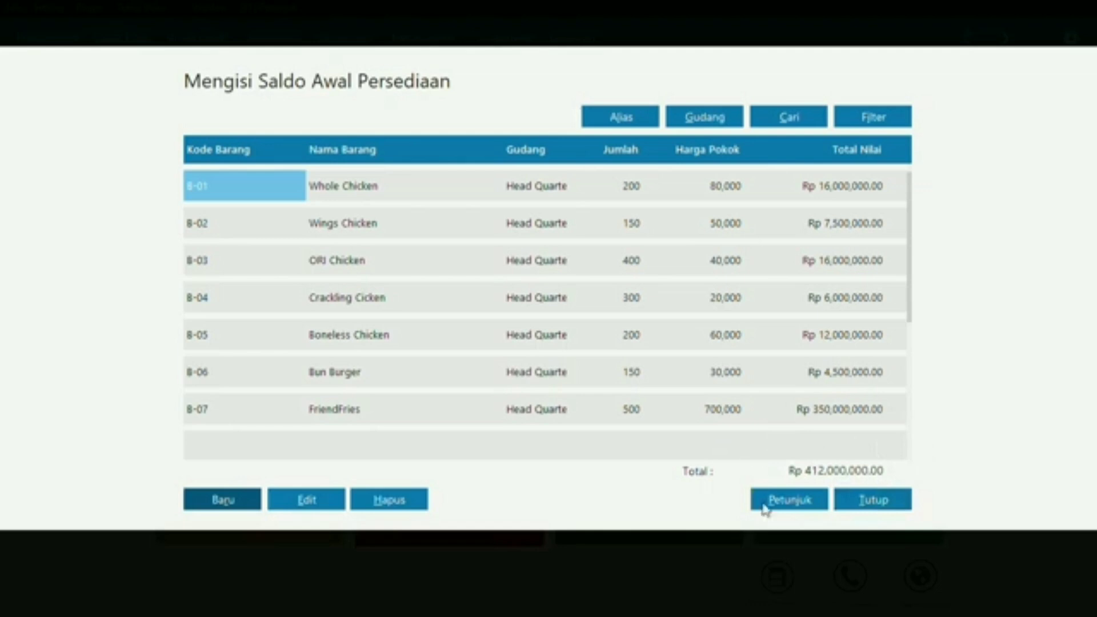
Close the opening inventory balance list and agree to recalculate the ending balances of the inventory items
{"action": "left_click", "coordinate": [865, 505]}
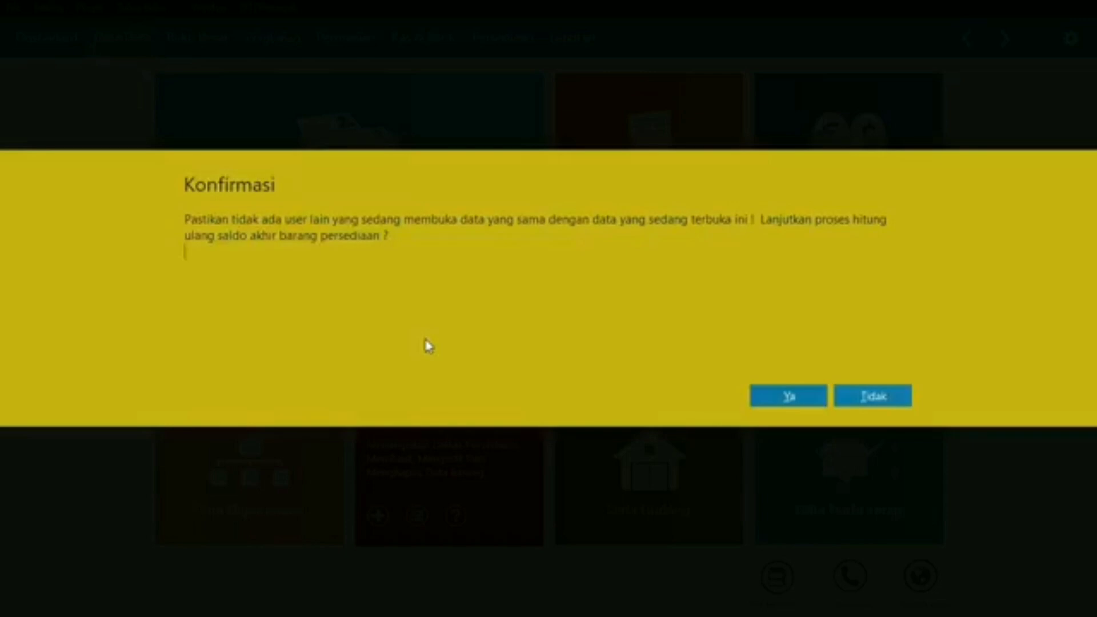
{"action": "left_click", "coordinate": [778, 393]}
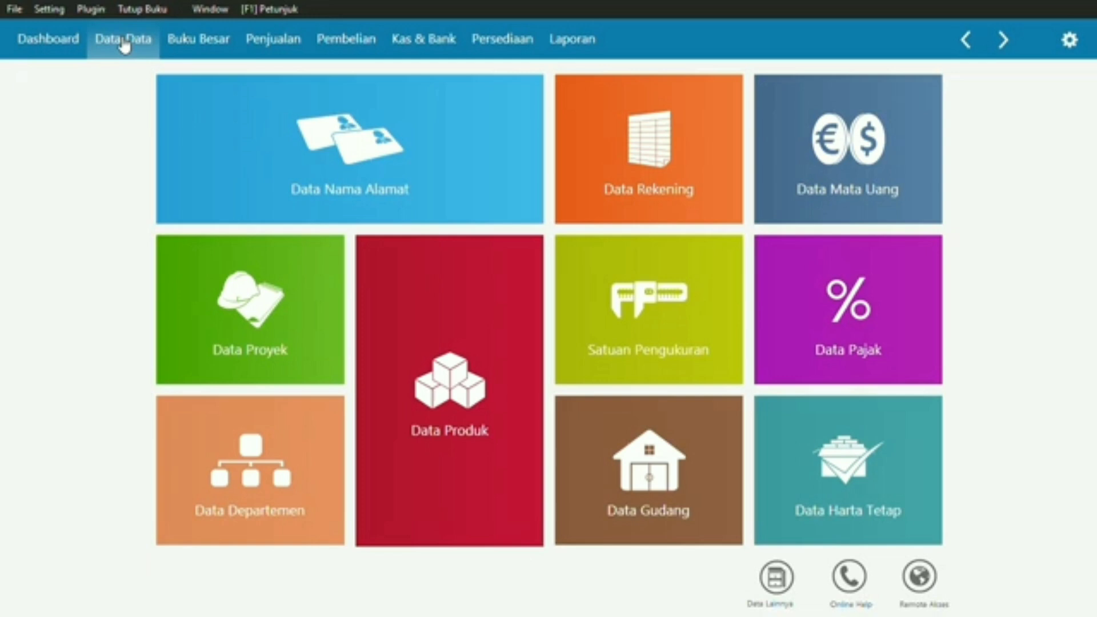
{"action": "mouse_move", "coordinate": [799, 405]}
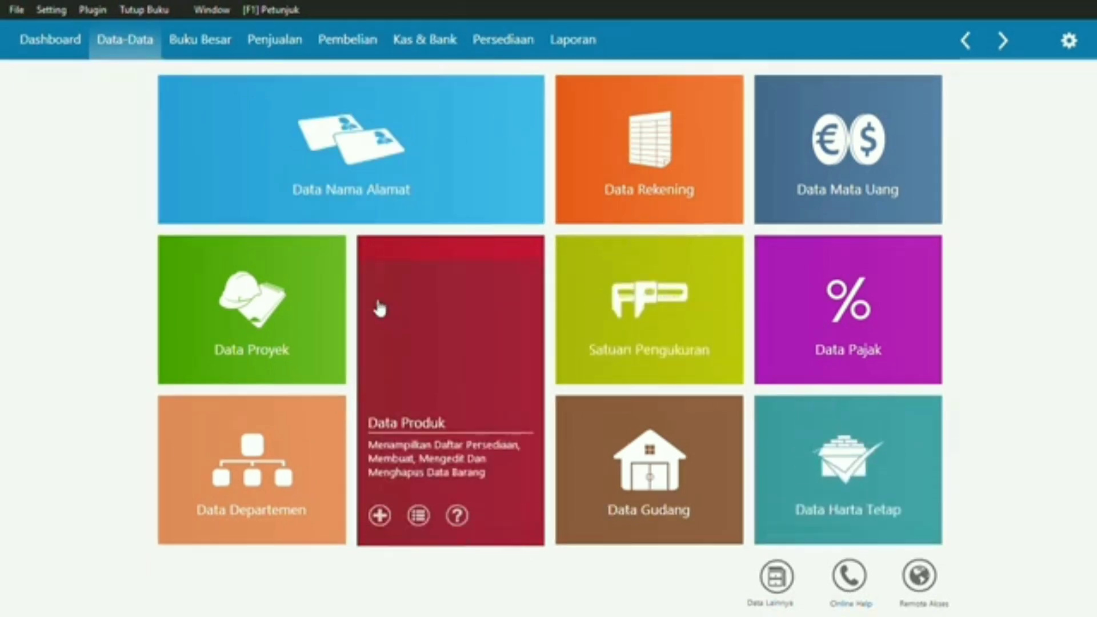
{"action": "mouse_move", "coordinate": [272, 251]}
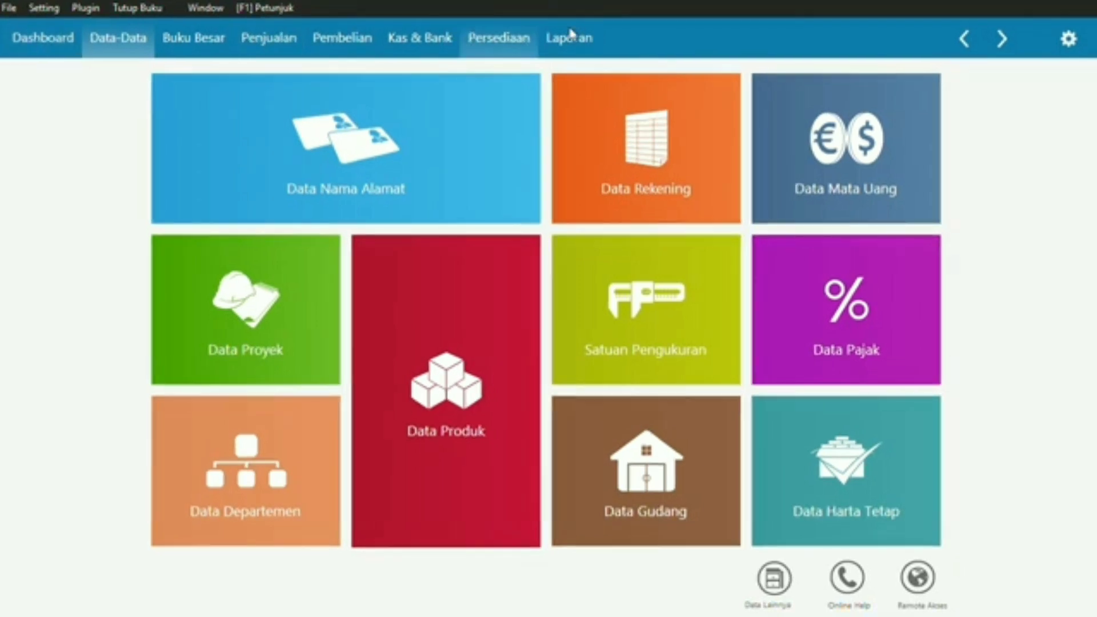
{"action": "mouse_move", "coordinate": [509, 101]}
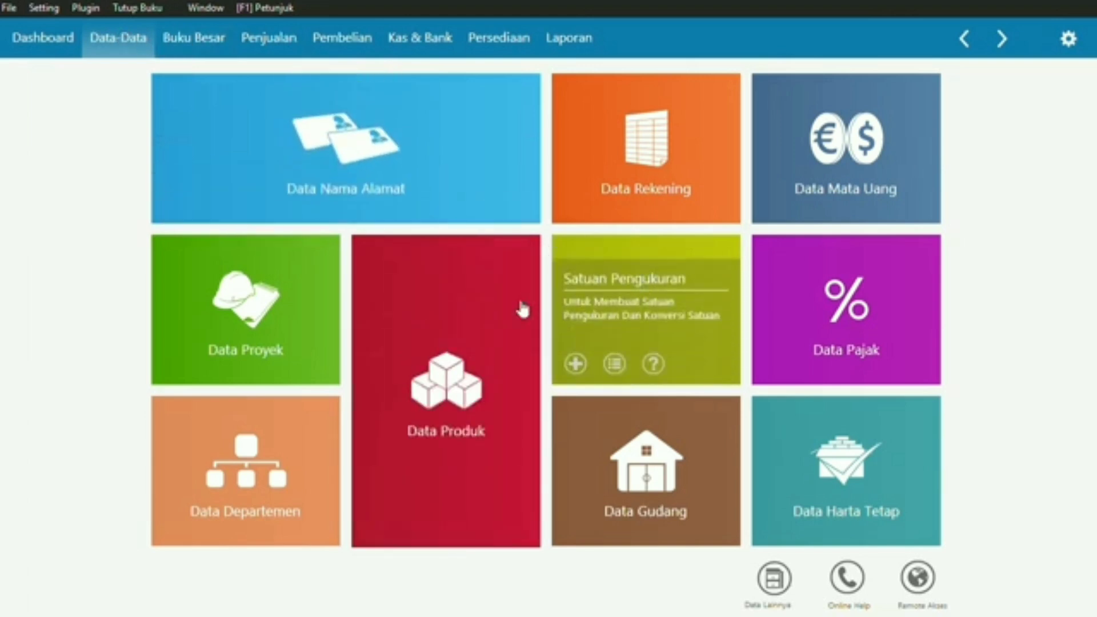
{"action": "mouse_move", "coordinate": [421, 260]}
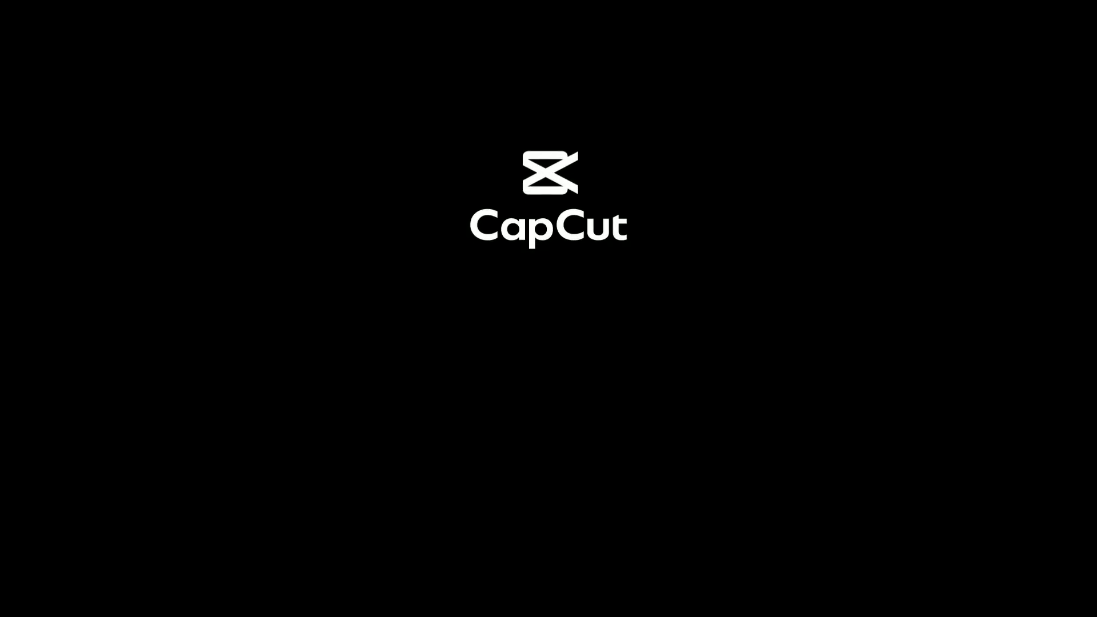